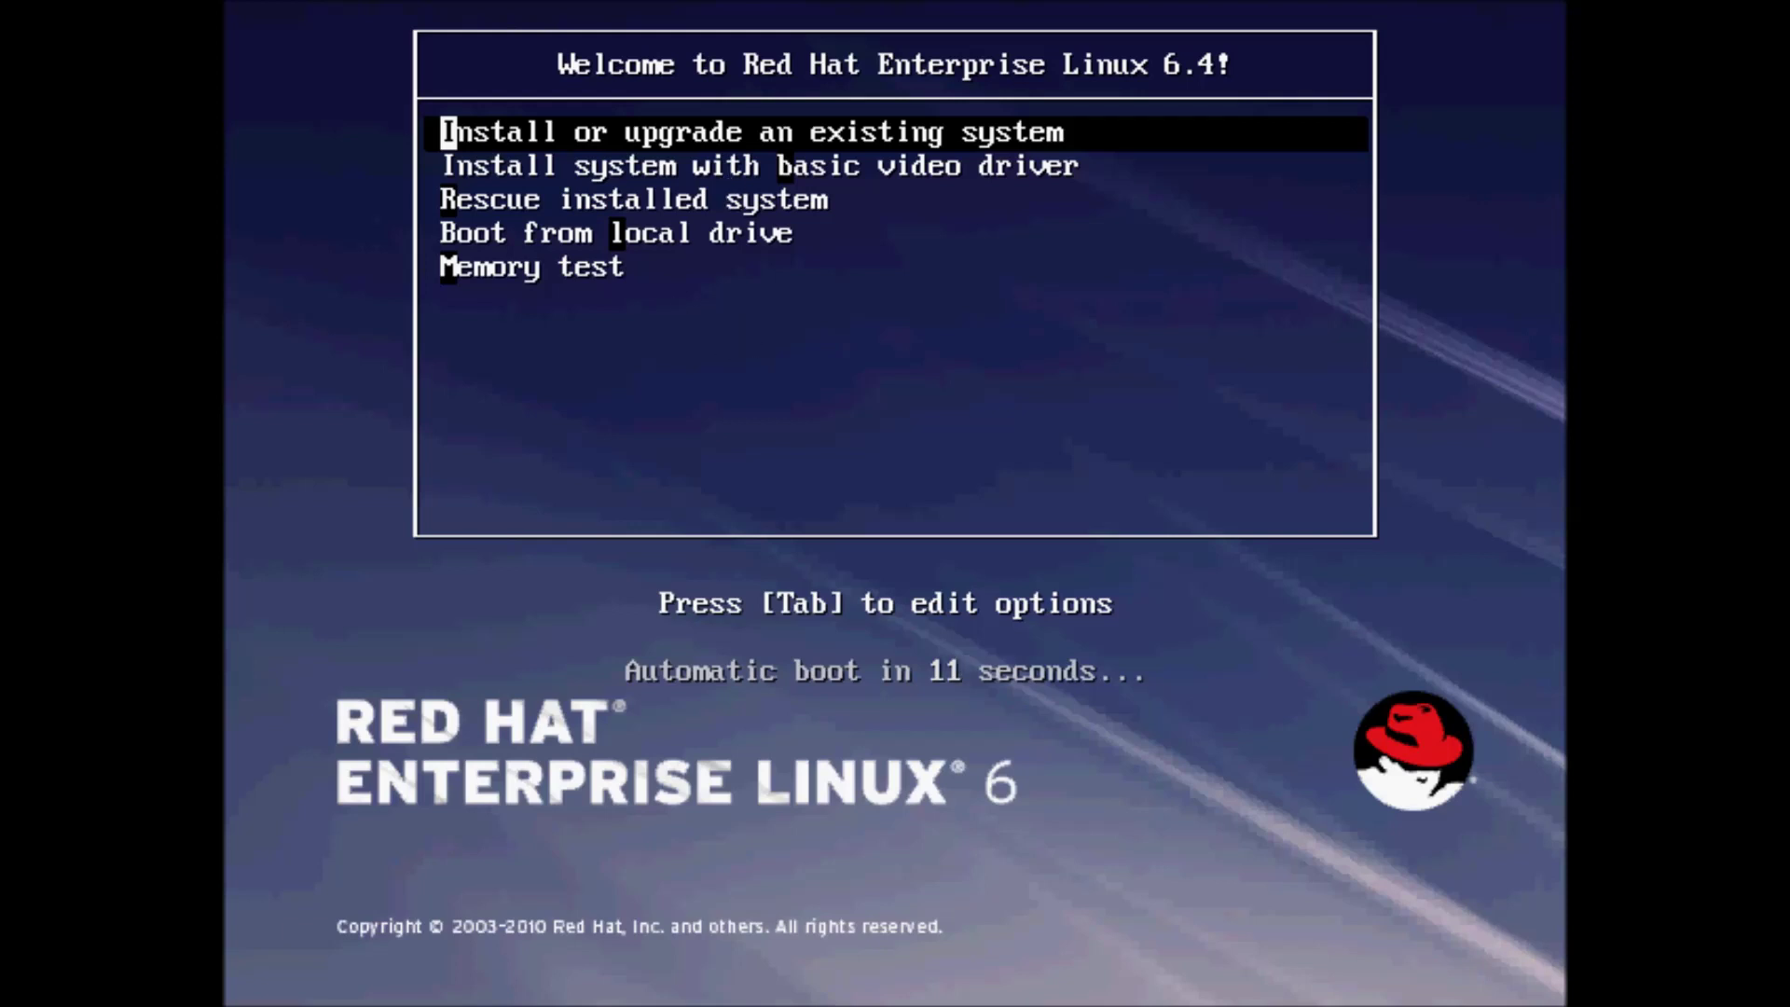
Stop the boot countdown and boot the 'Install or upgrade an existing system' entry
key(Down)
key(Up)
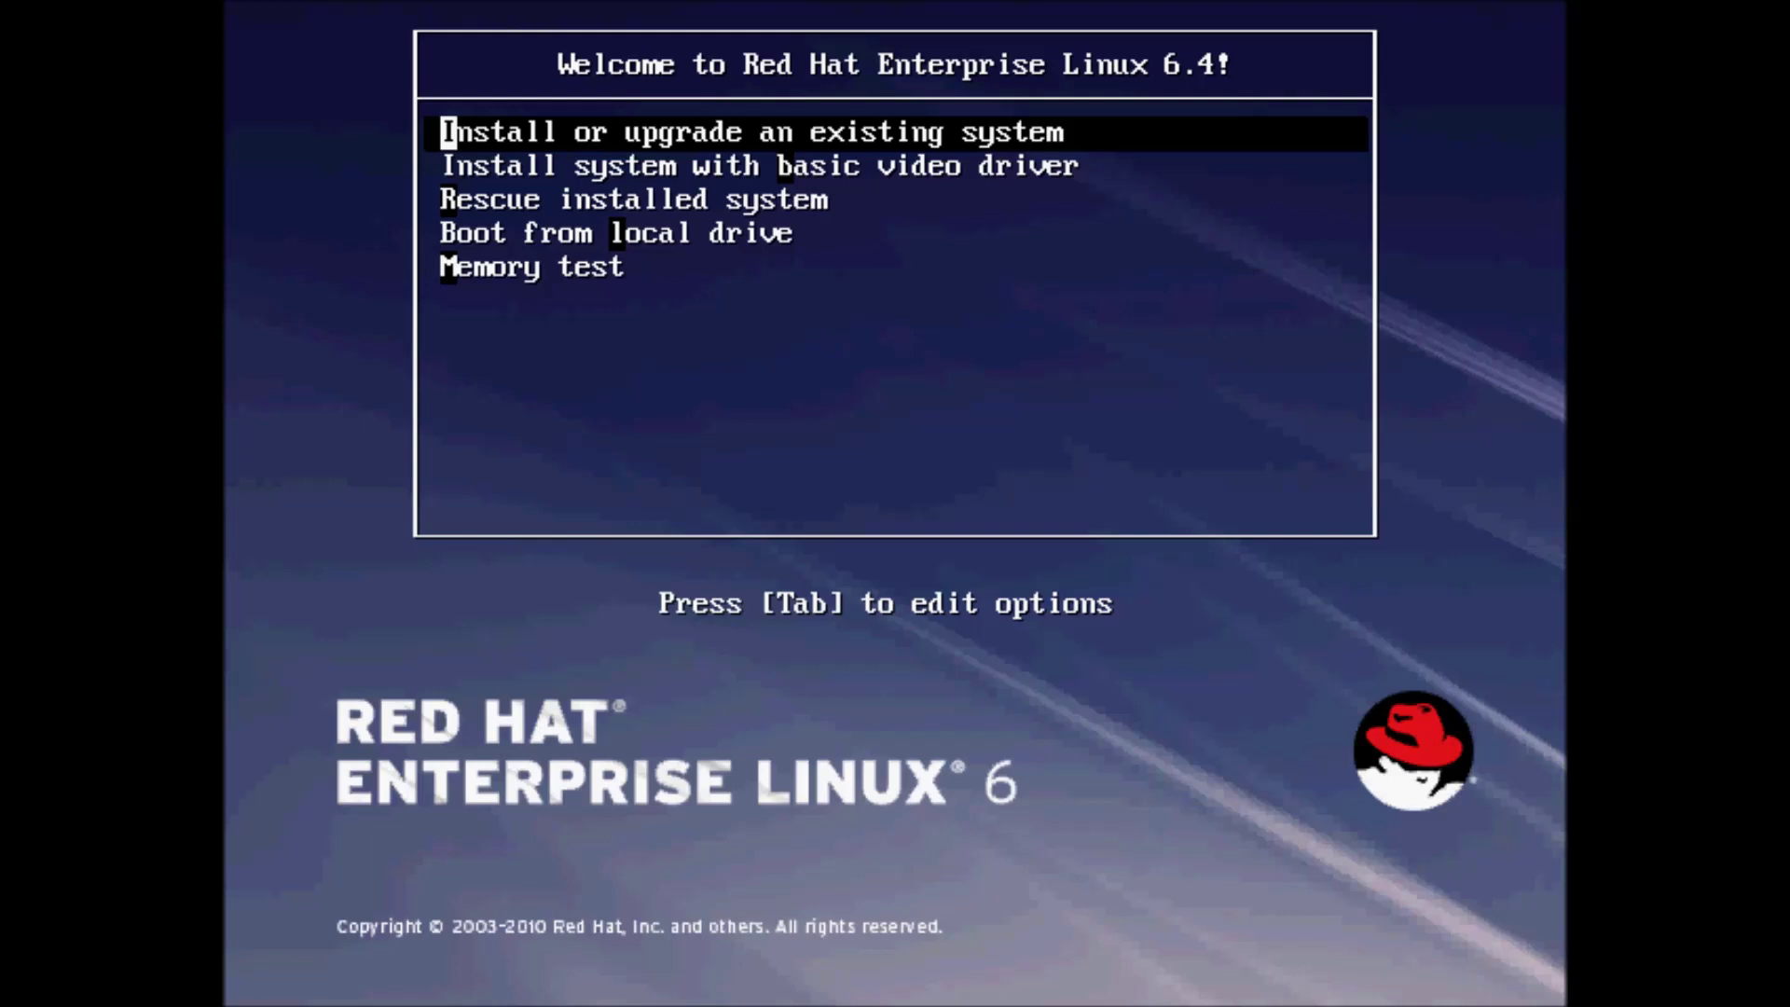
key(Down)
key(Up)
key(Down)
key(Up)
key(Return)
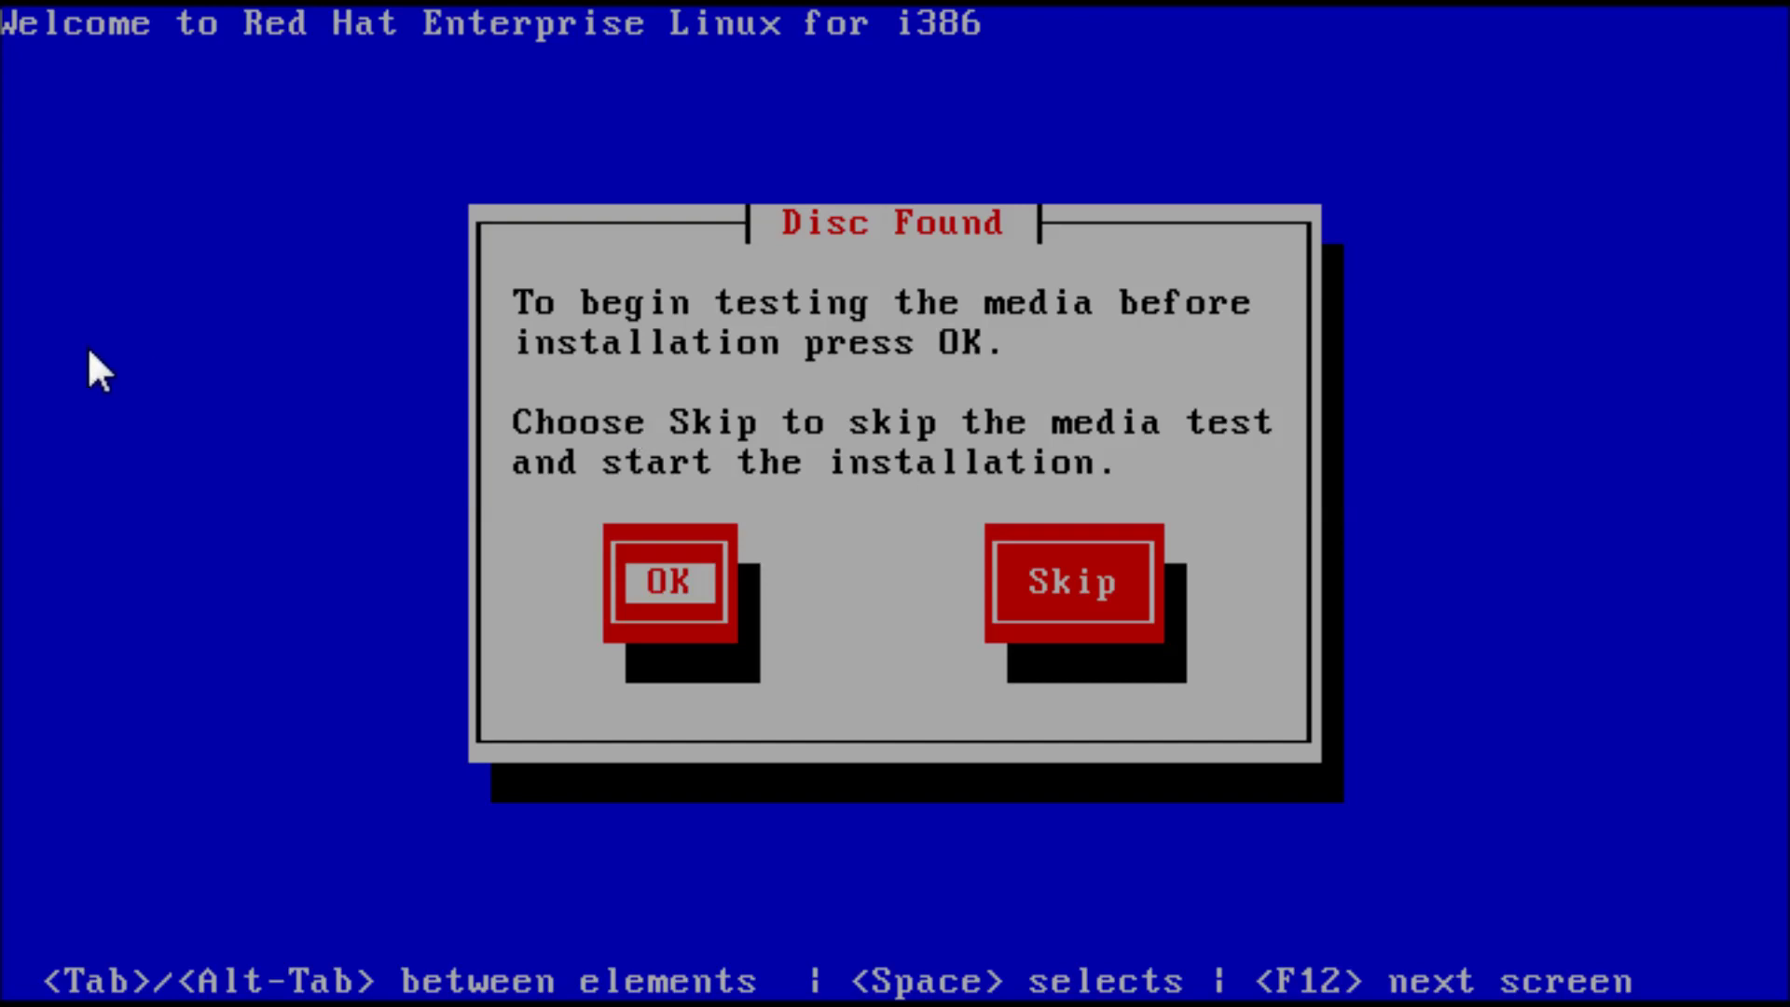
Choose Skip in the Disc Found dialog to bypass the media test
key(Tab)
key(Tab)
key(Tab)
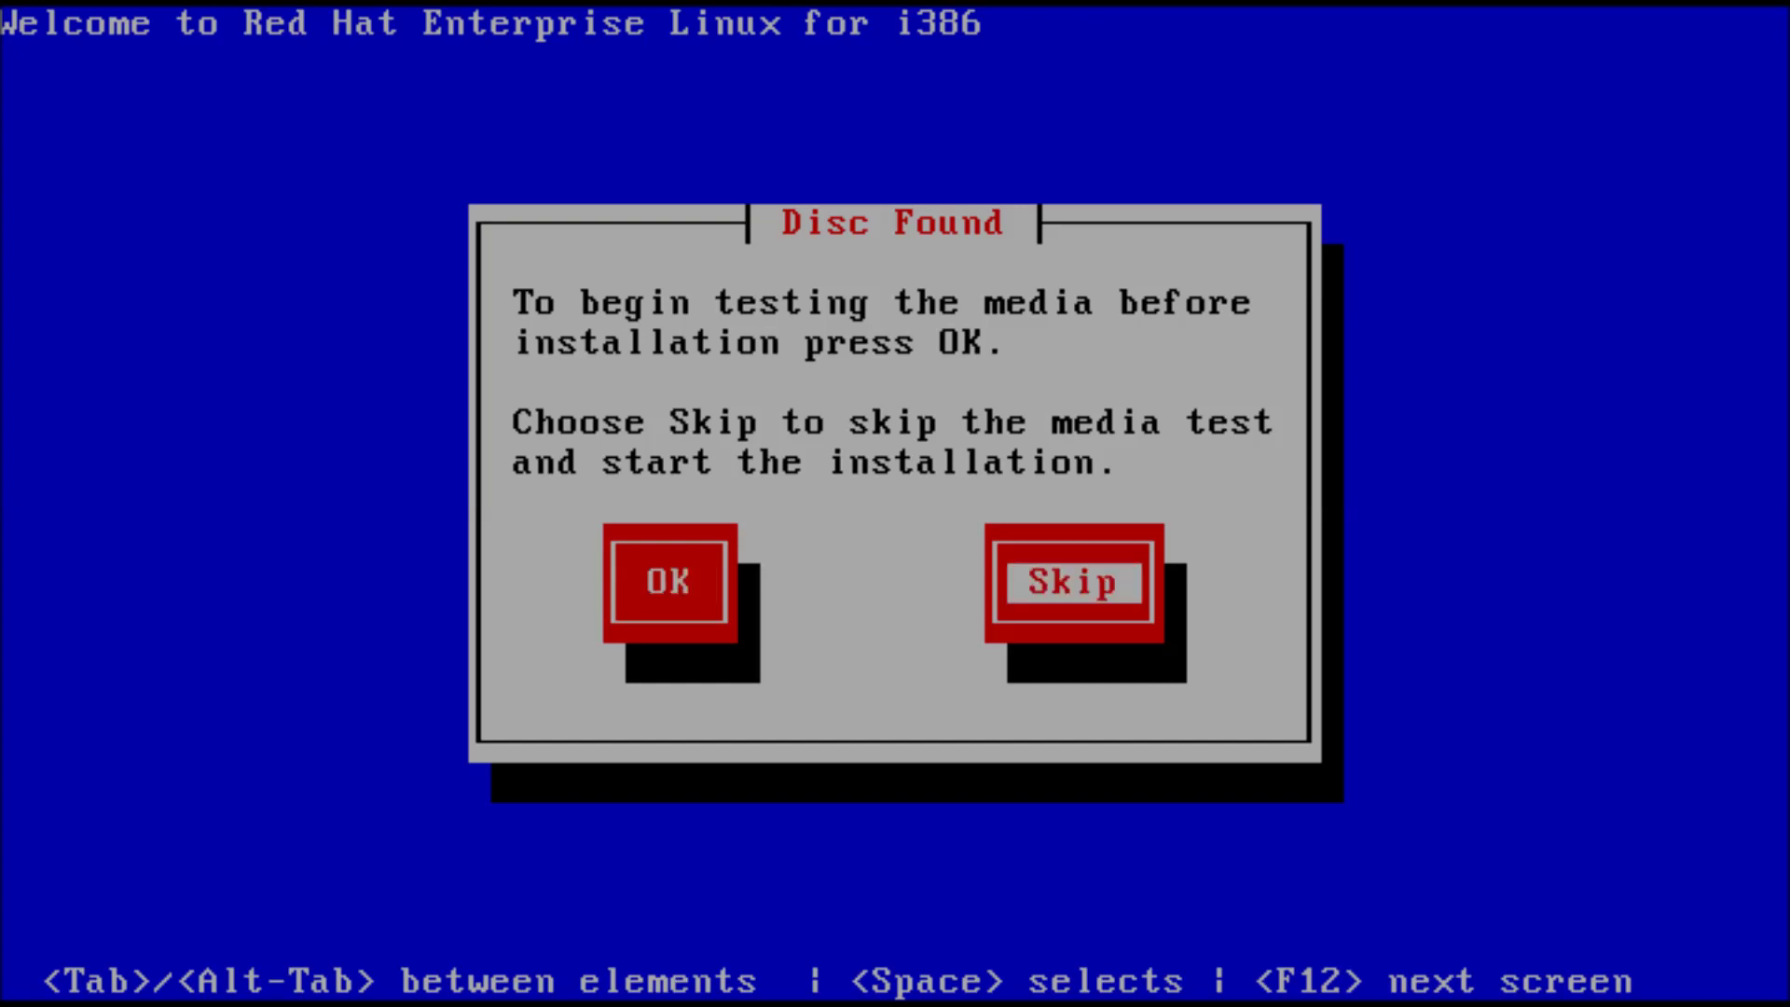
key(Tab)
key(Tab)
key(Tab)
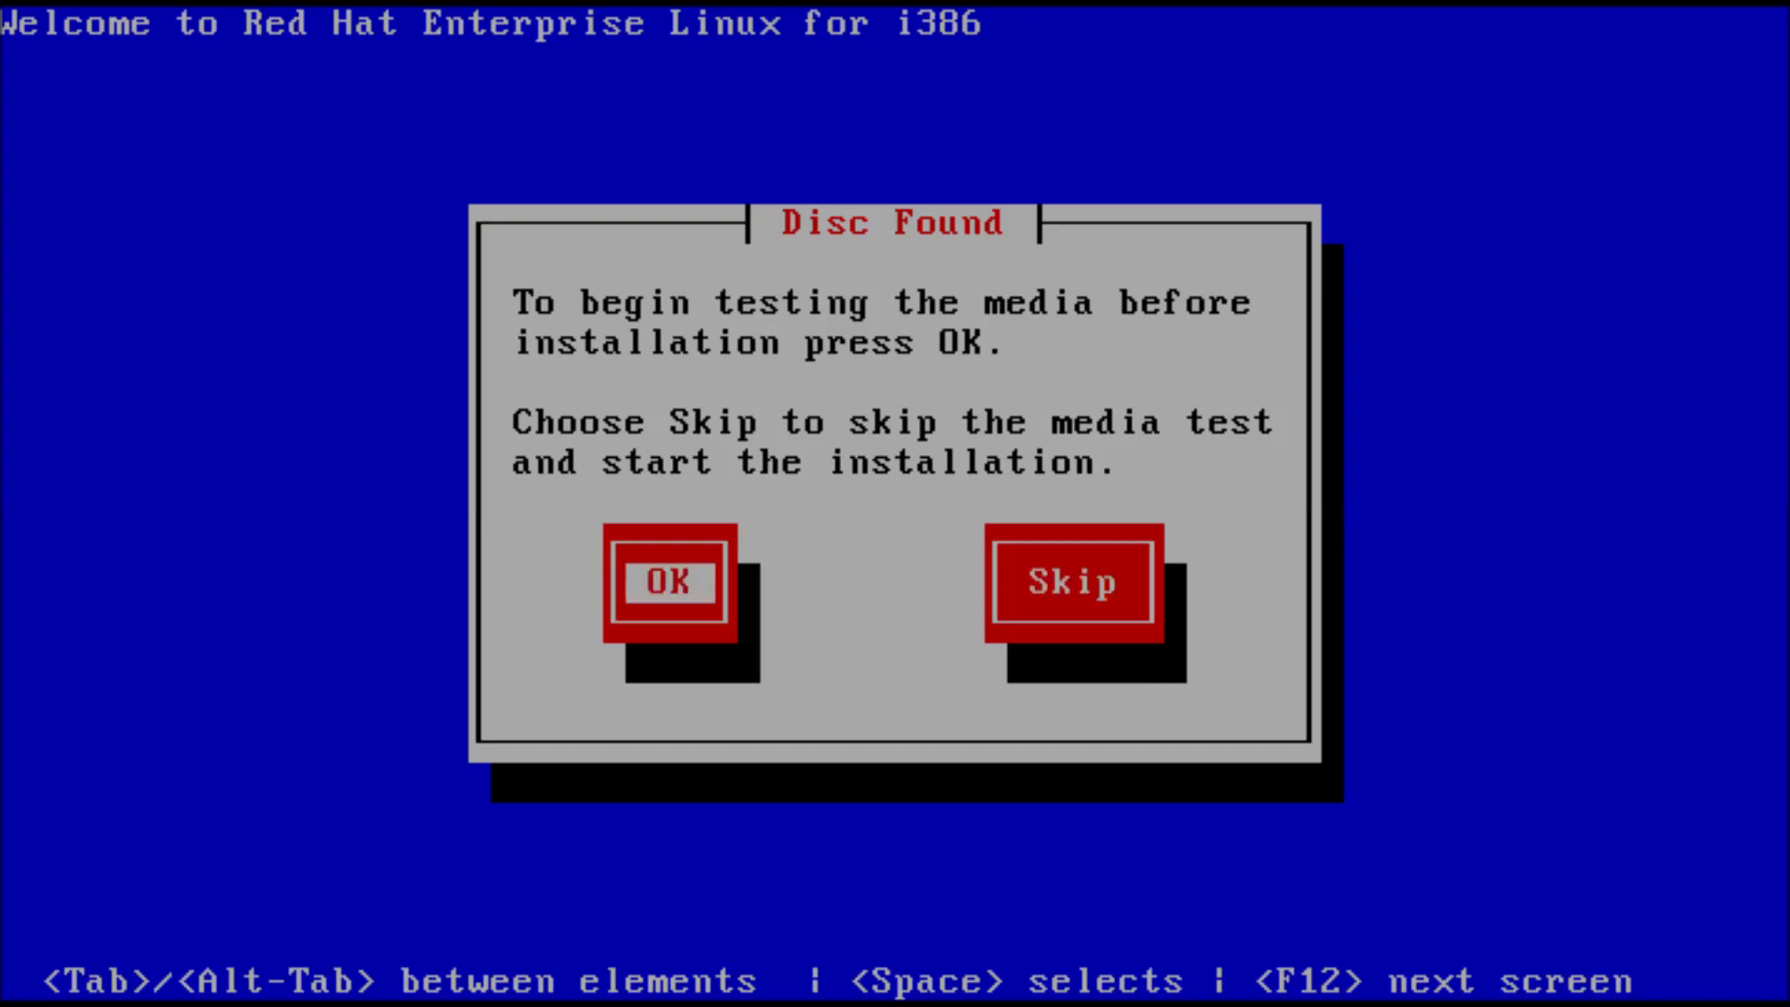
key(Tab)
key(Tab)
key(Tab)
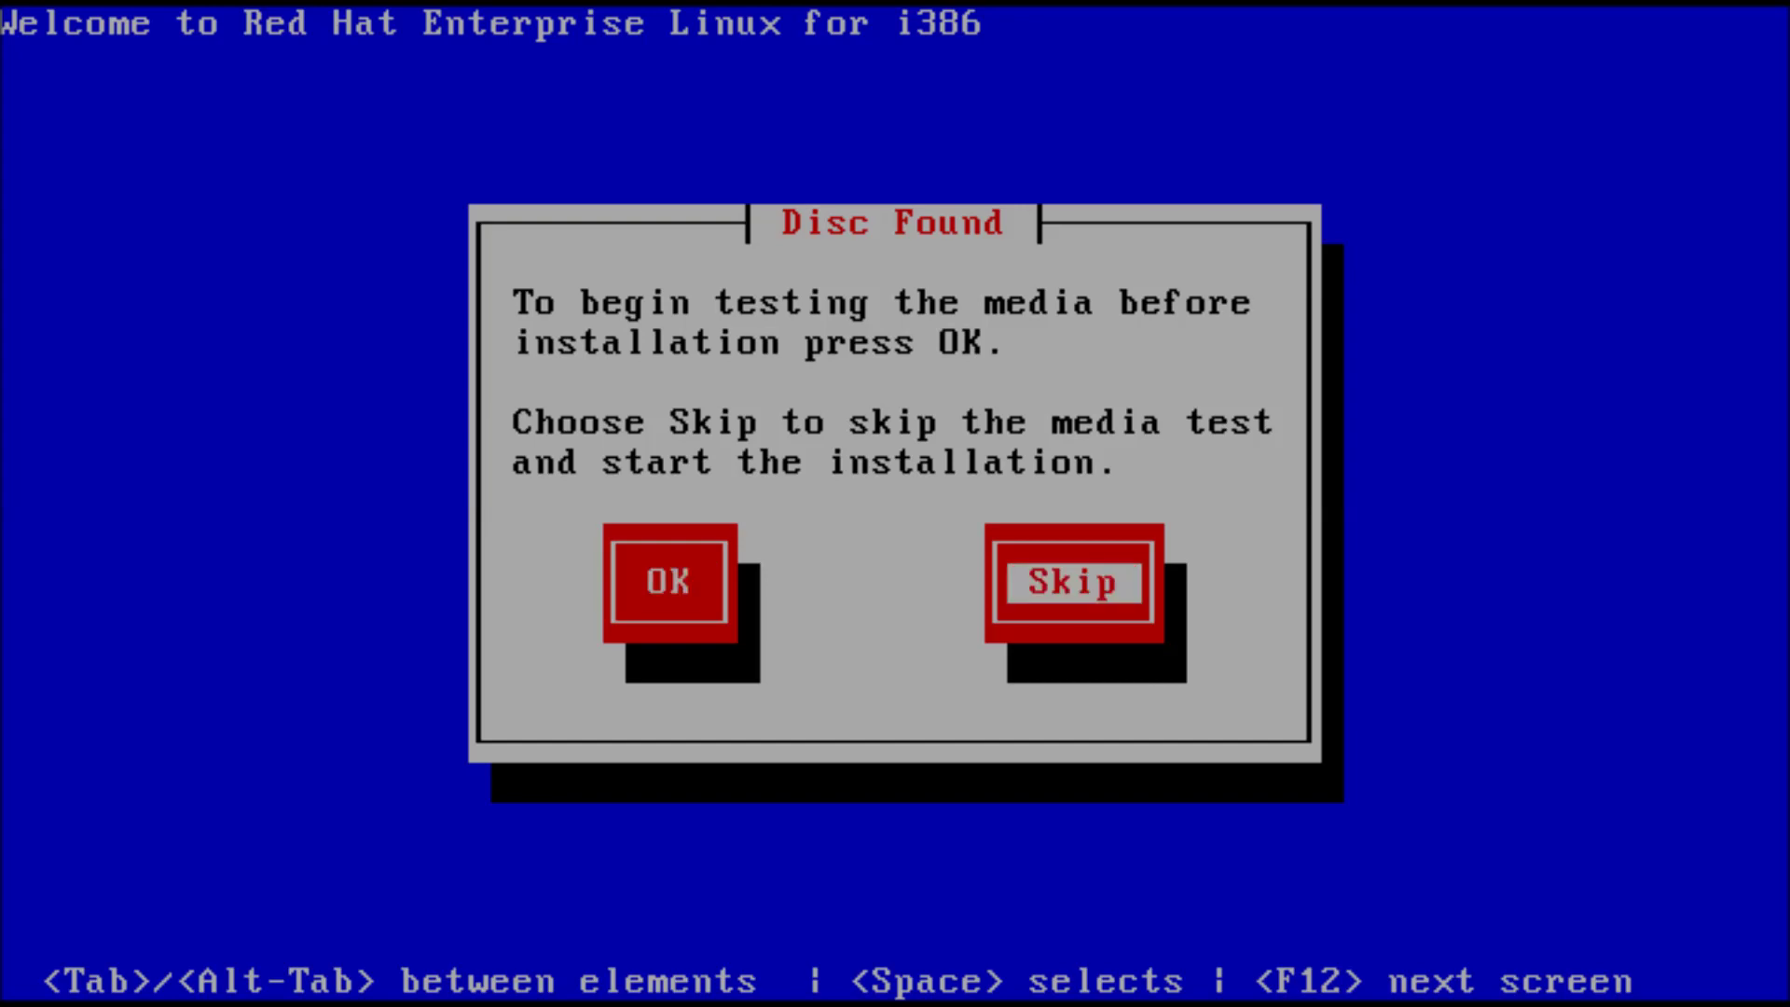
key(Tab)
key(Tab)
key(Return)
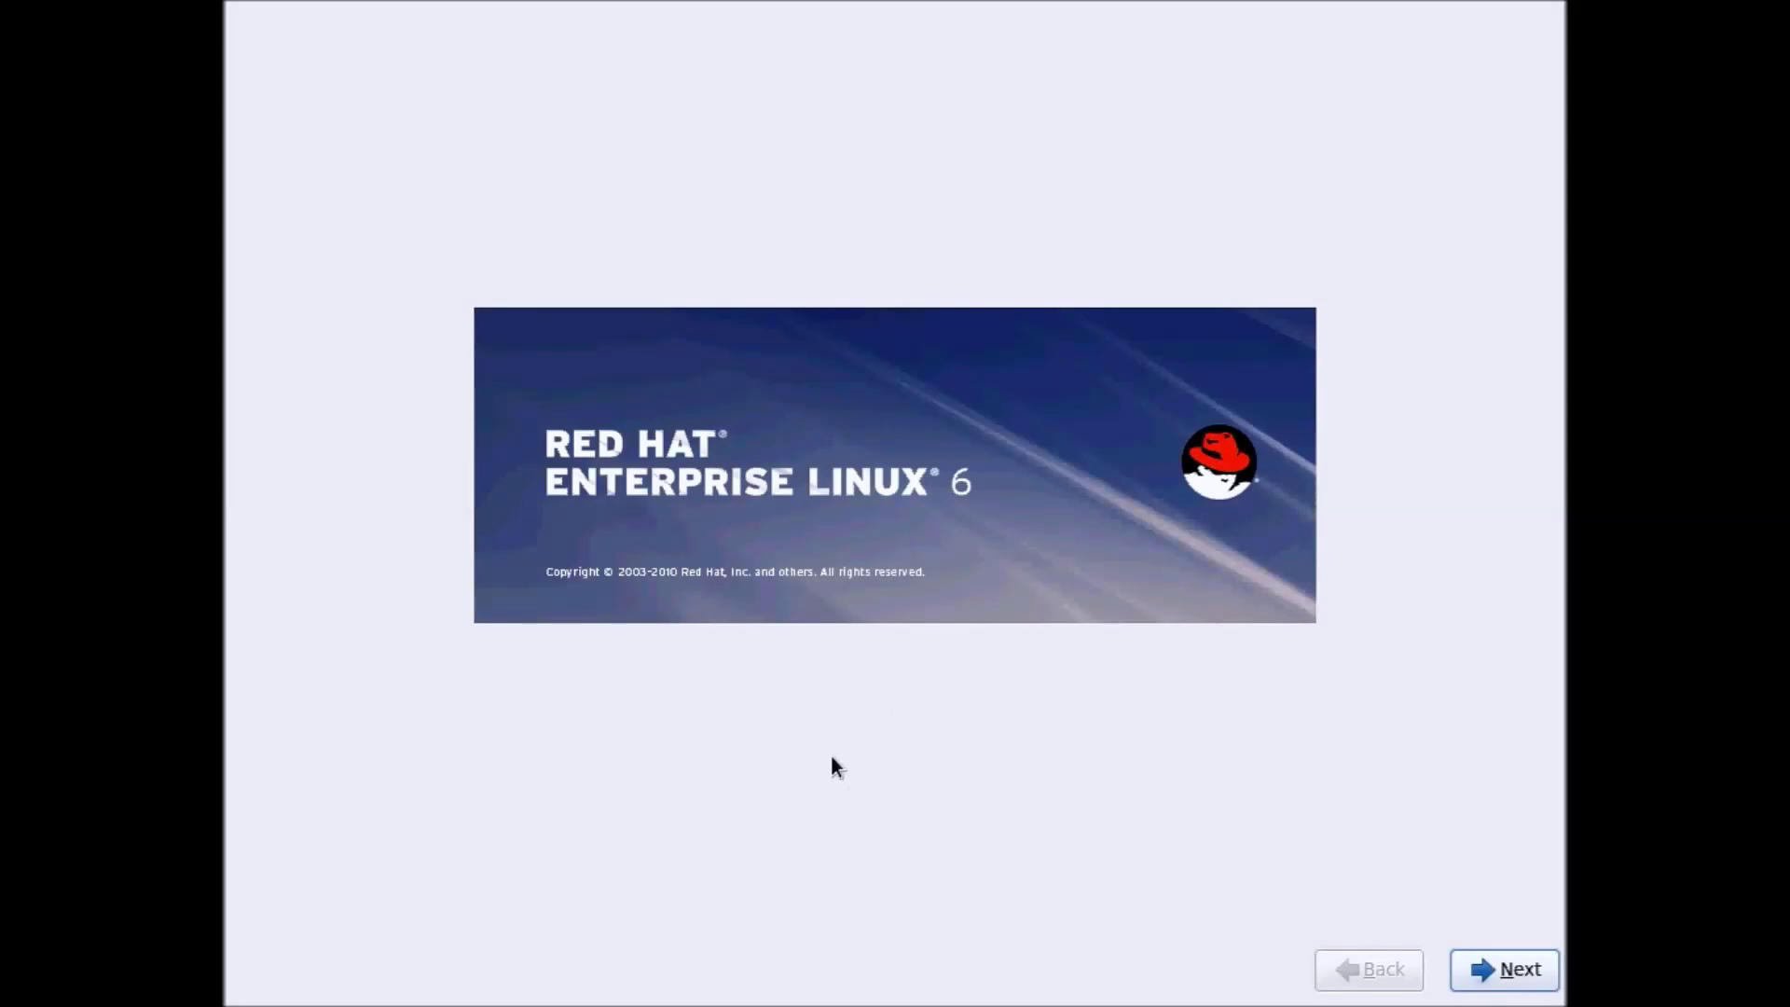
Go past the welcome page, keeping English as language and U.S. English keyboard
click(1477, 979)
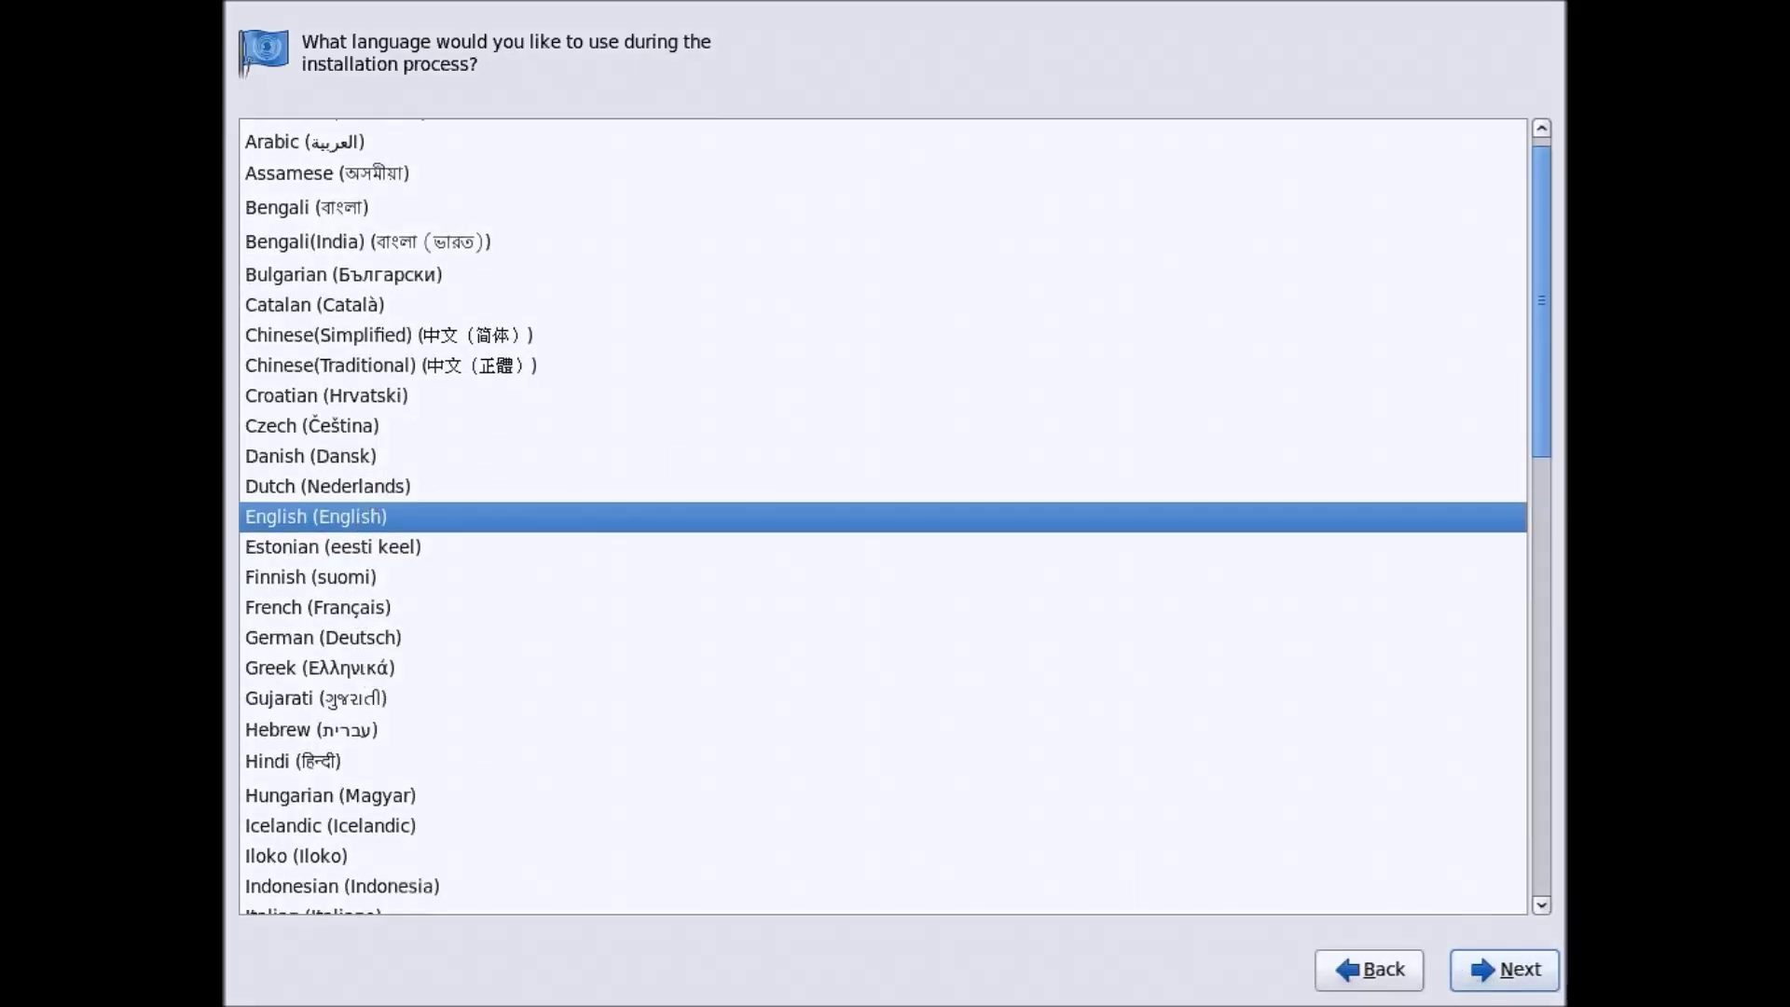
click(1532, 972)
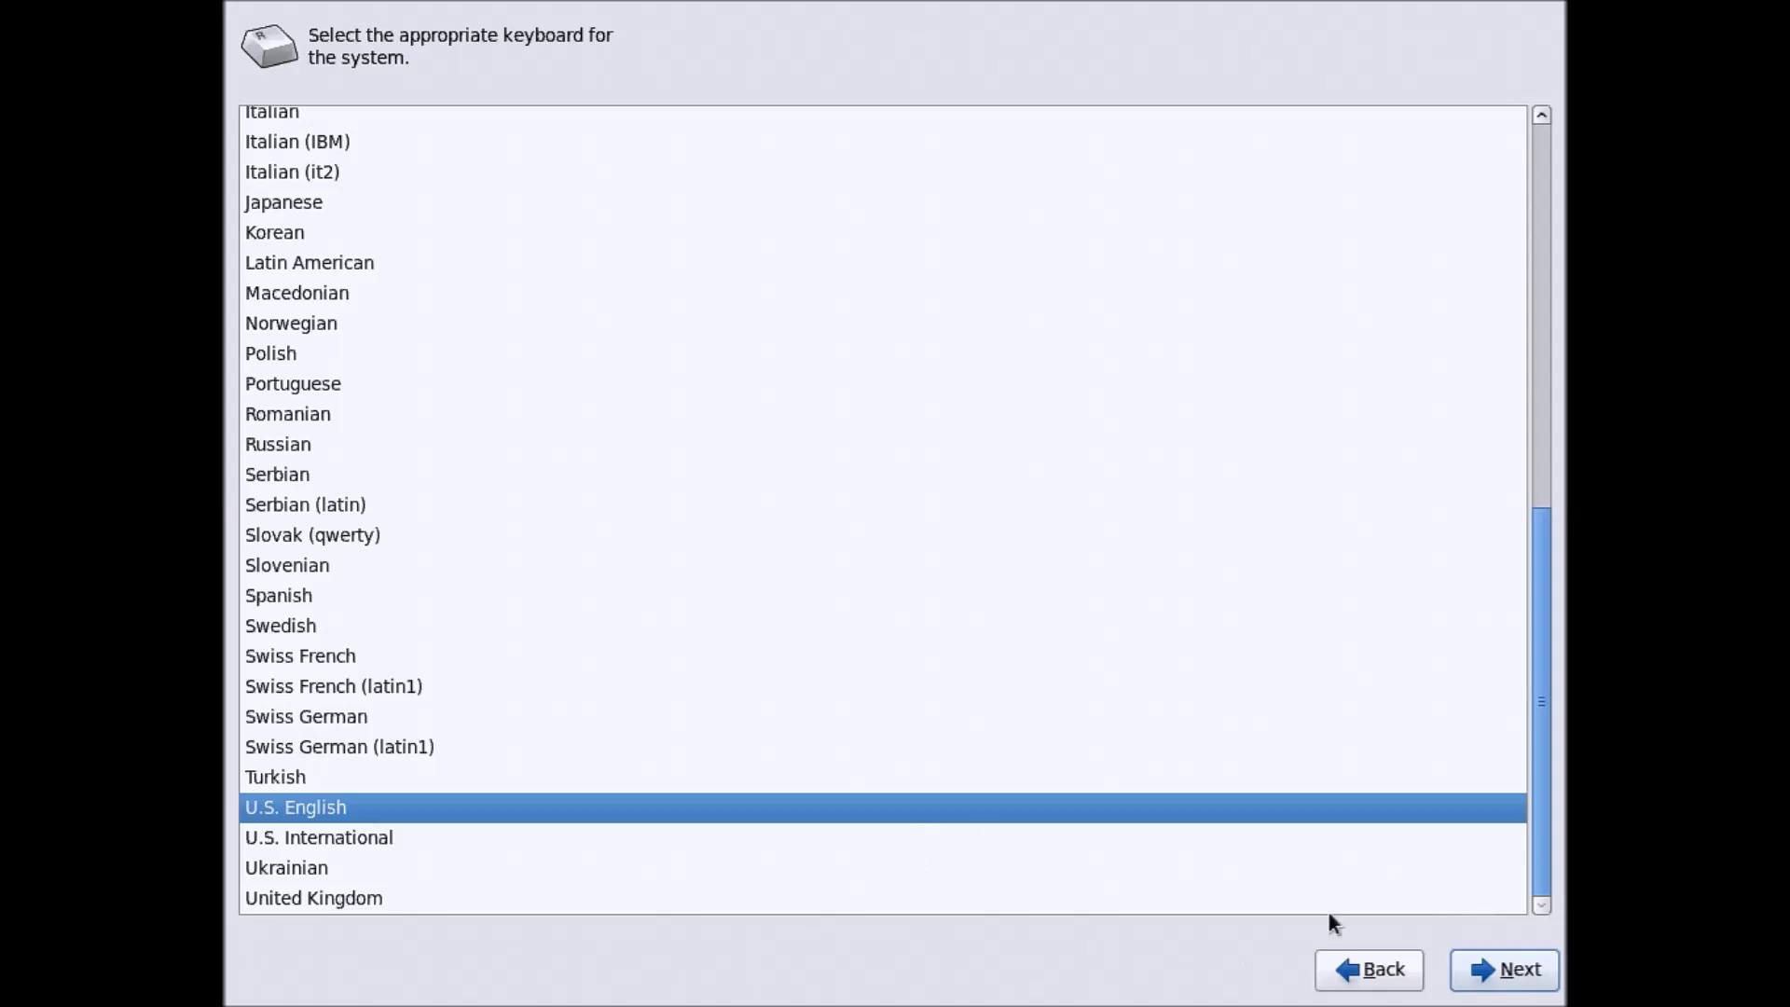
click(1487, 973)
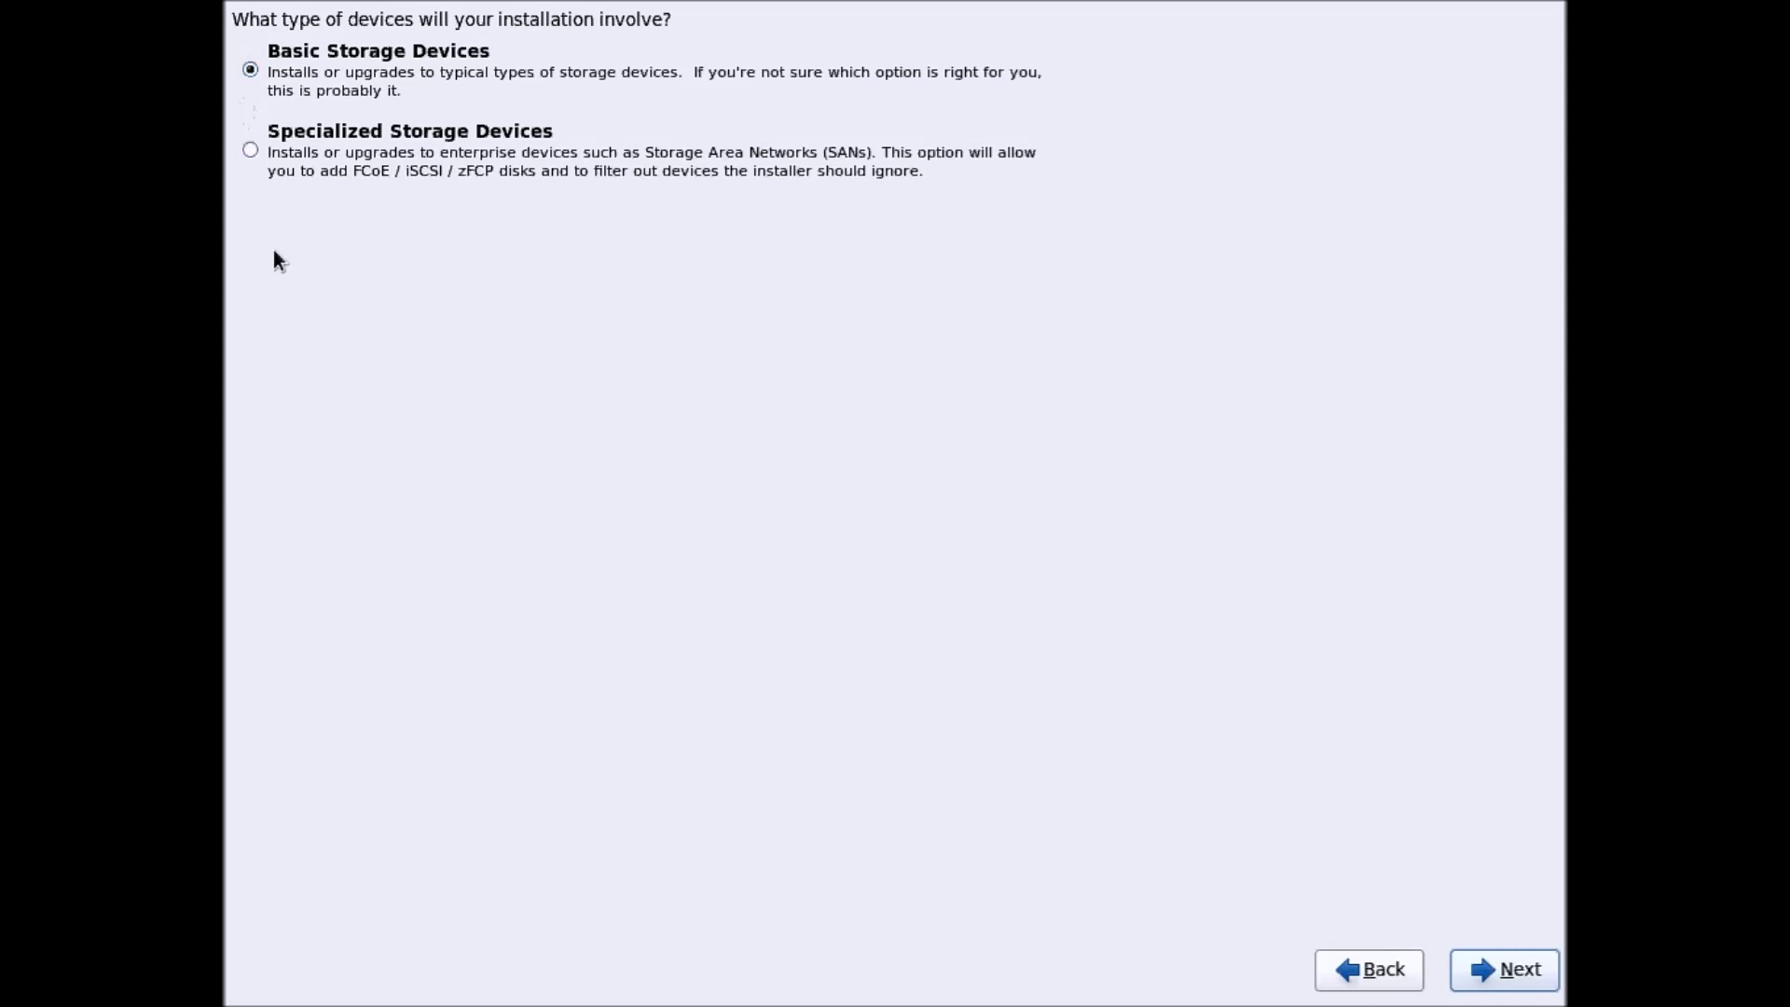
Choose Basic Storage Devices and confirm discarding any data on the 8192 MB disk
click(254, 60)
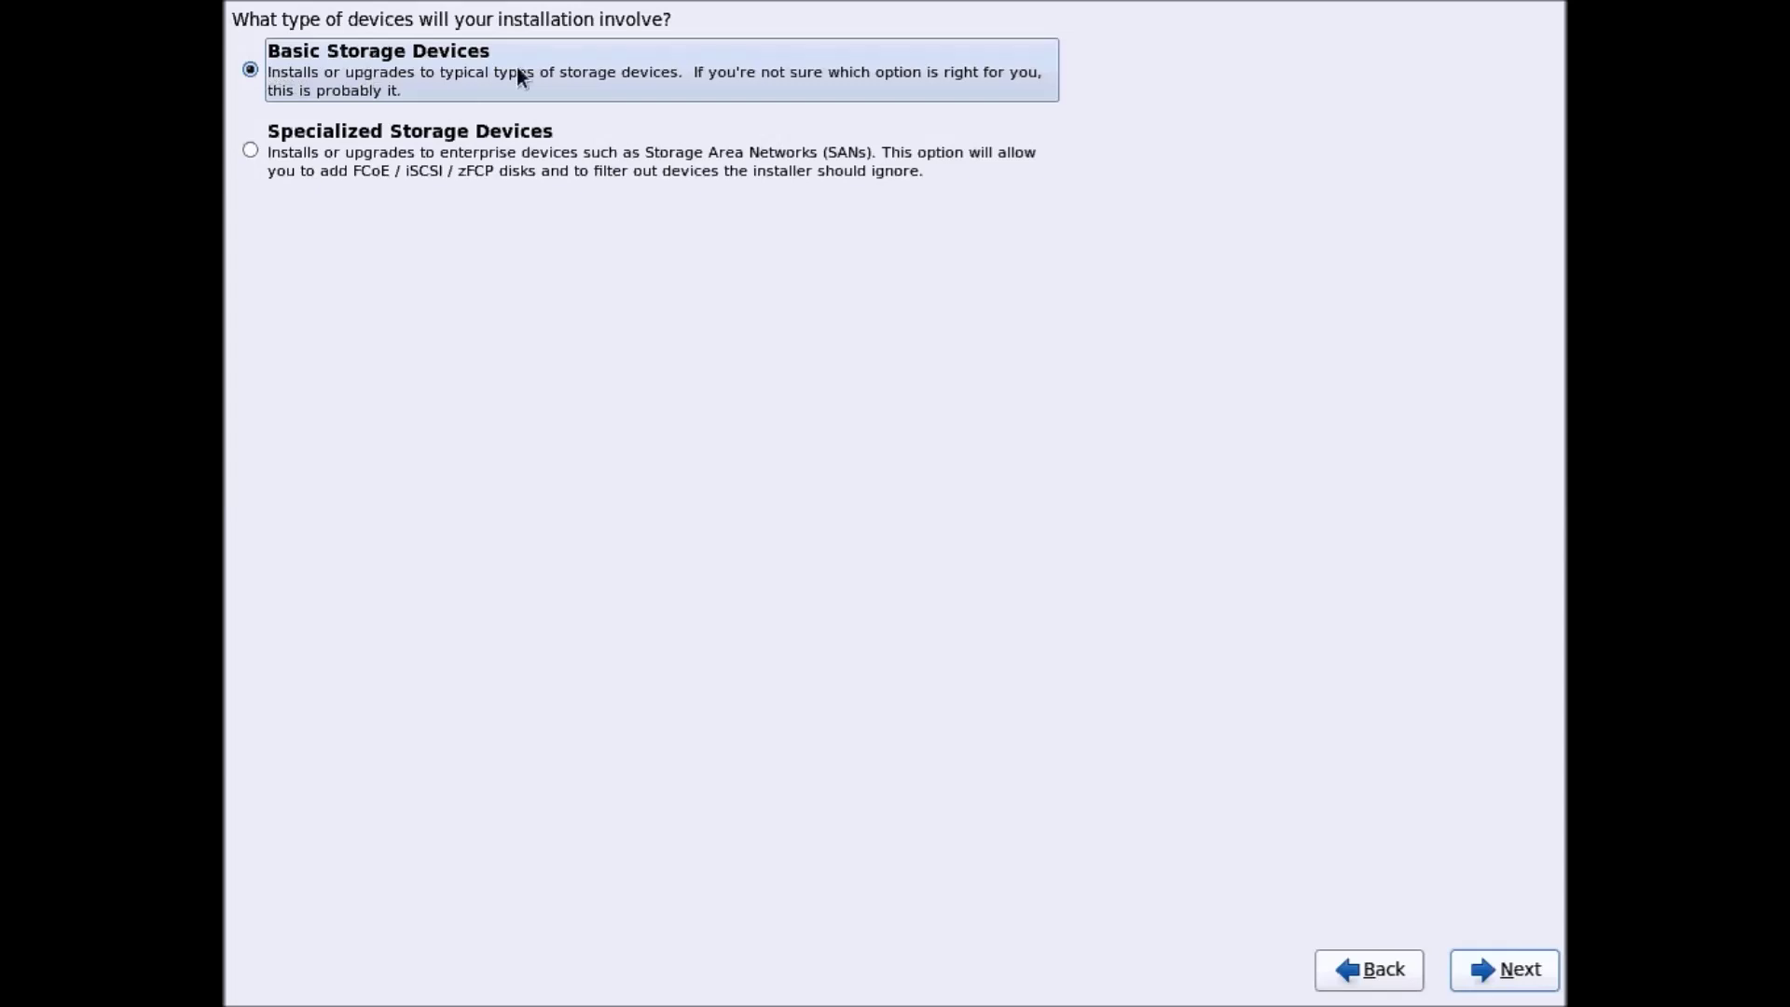
click(1526, 977)
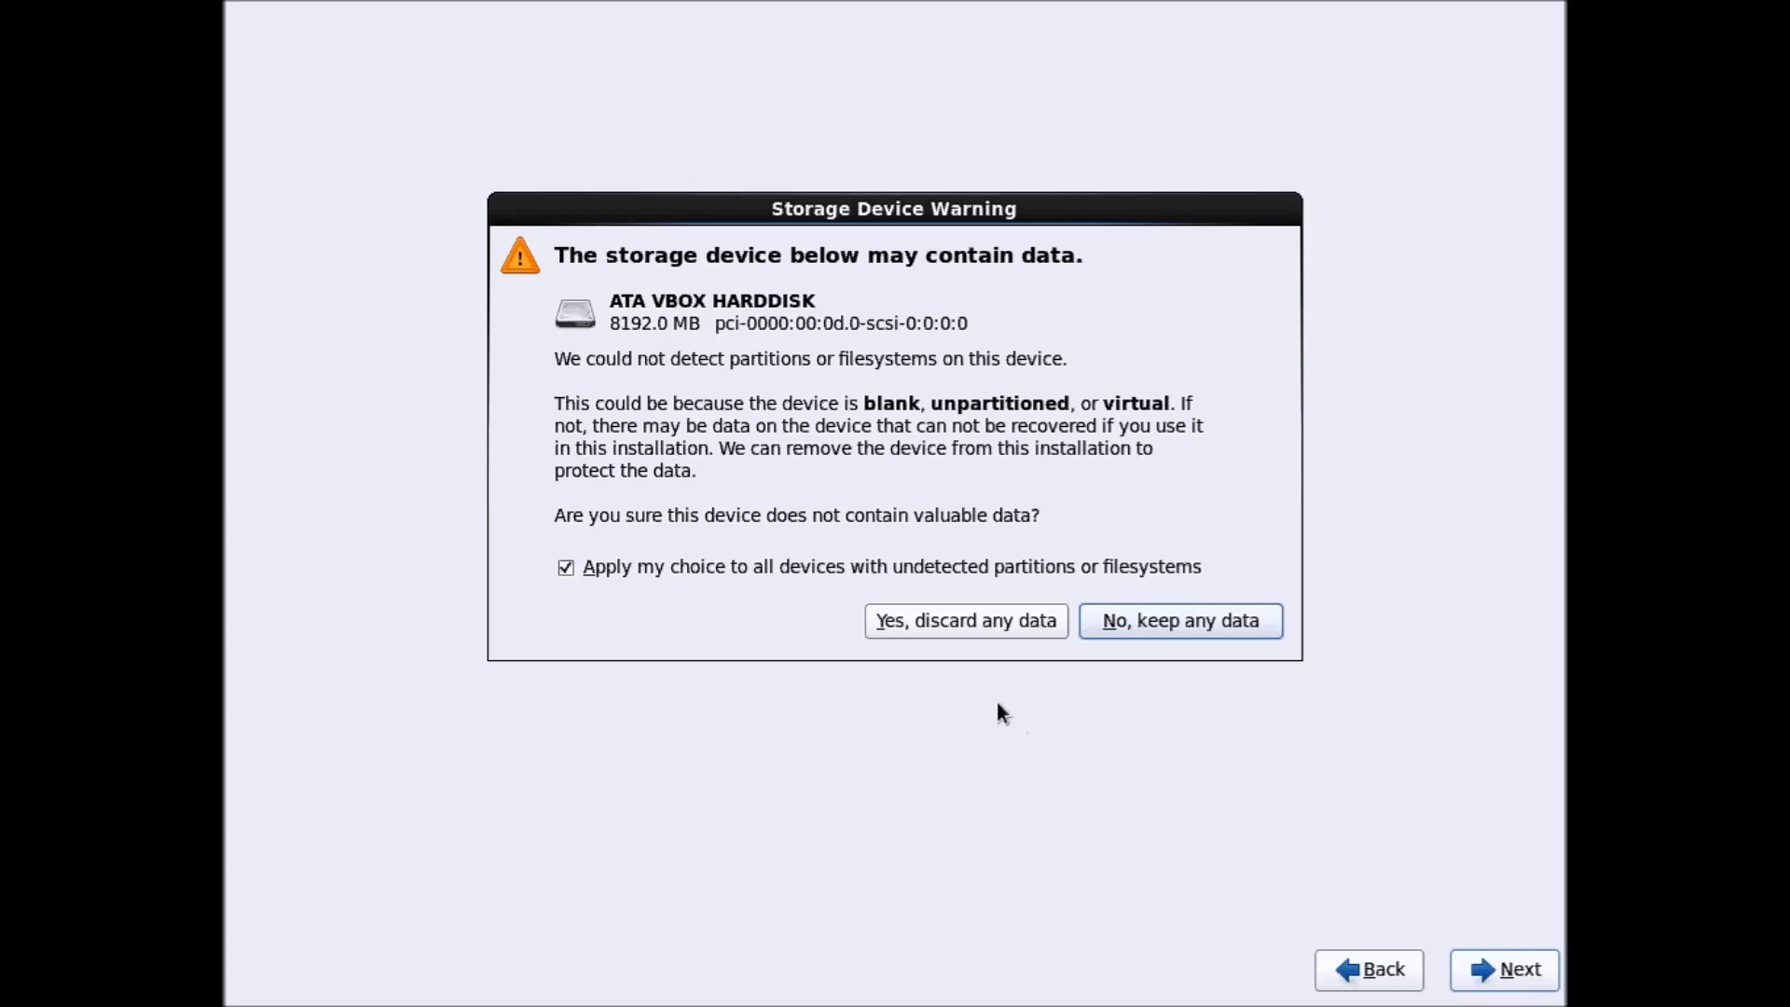
click(945, 629)
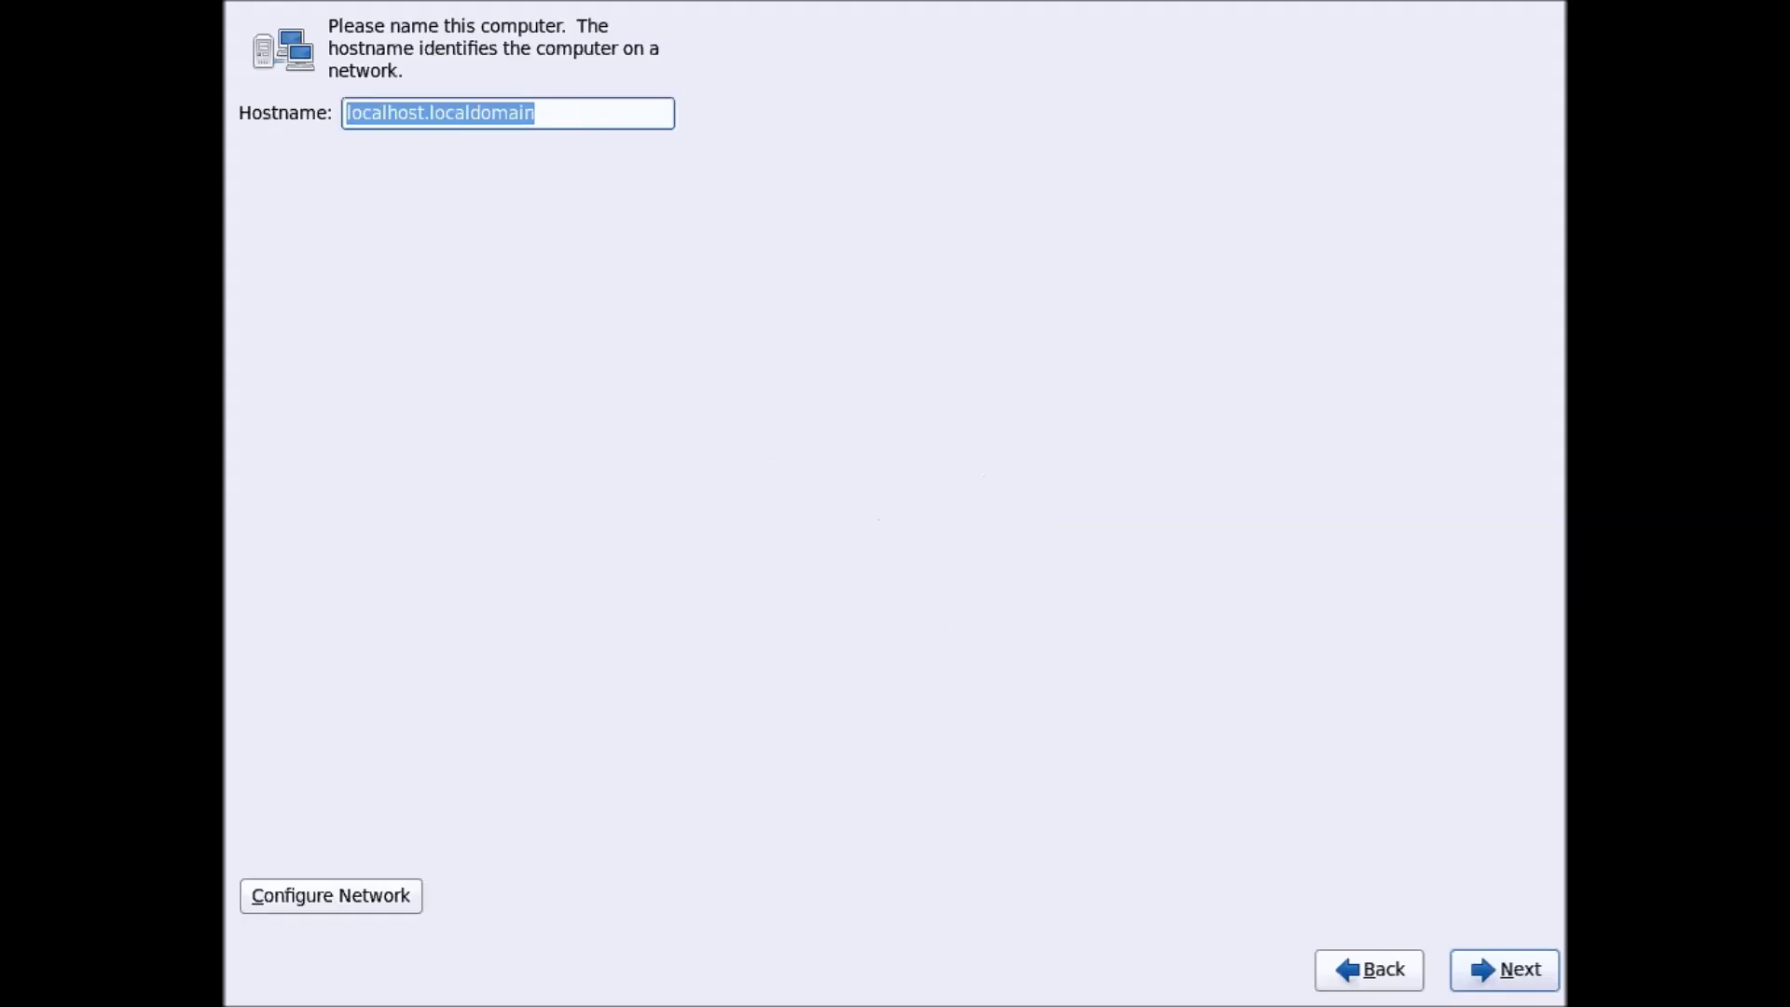
Keep hostname localhost.localdomain and set the time zone to Asia/Kolkata
click(442, 114)
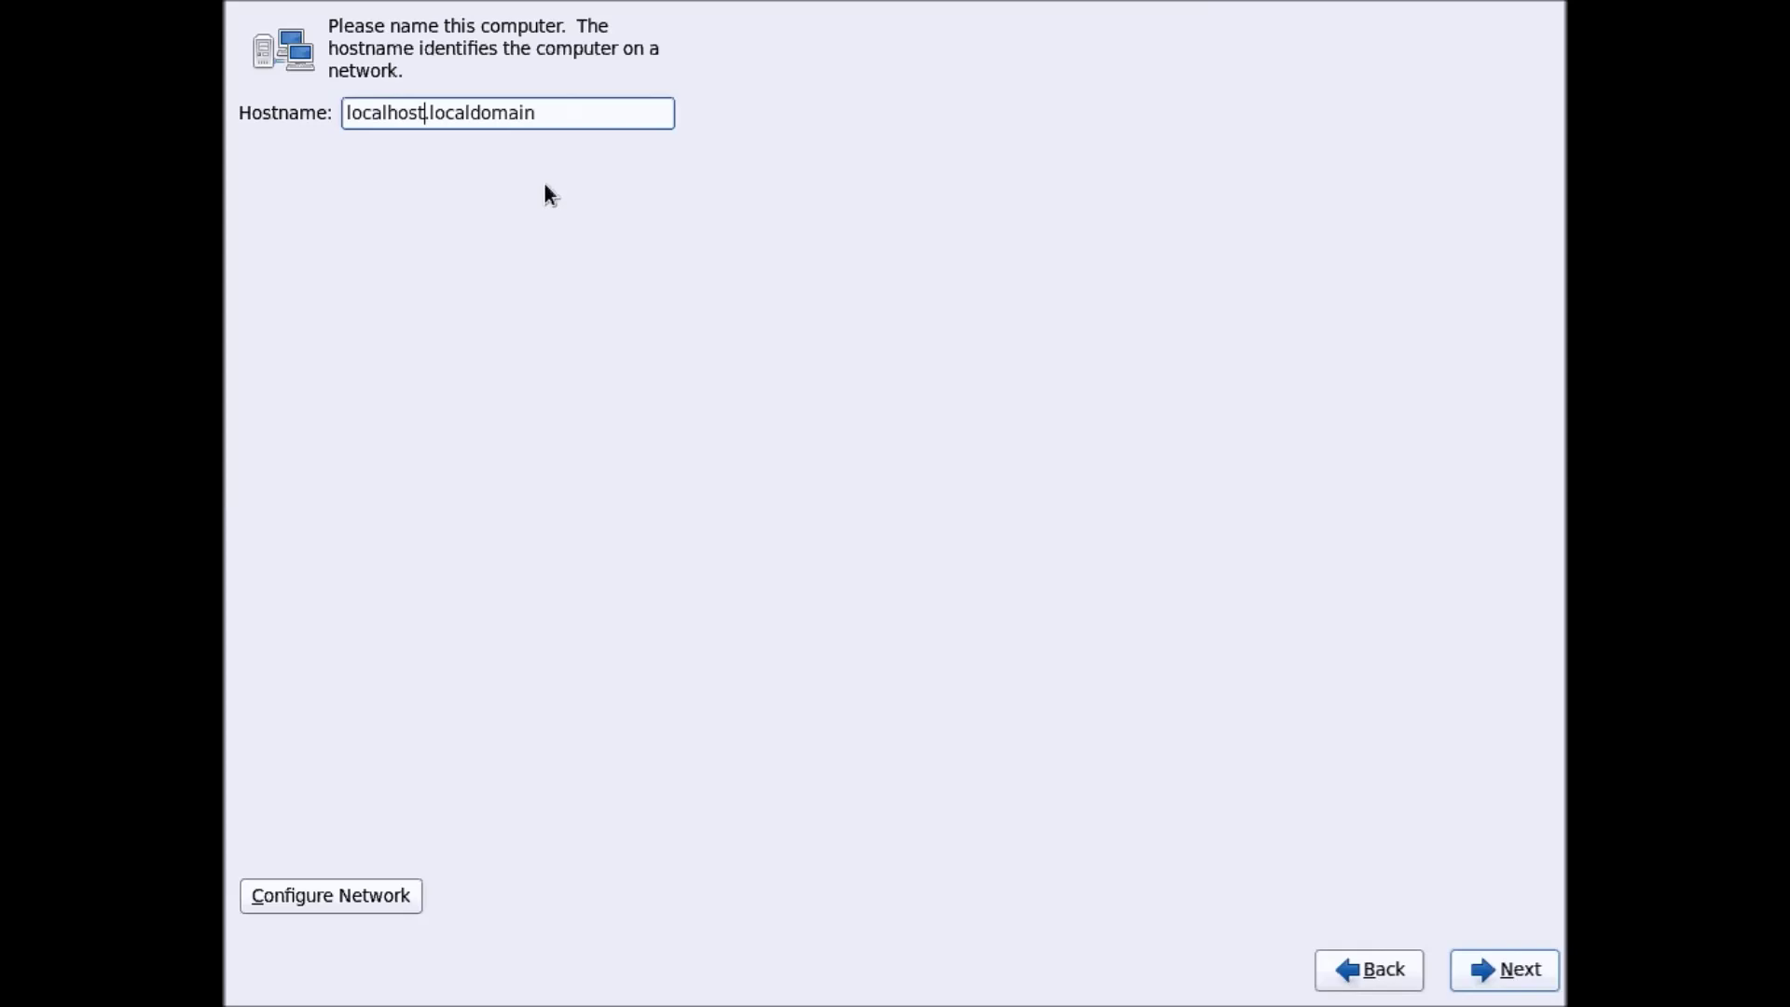
key(End)
key(ctrl+shift+Left)
key(ctrl+shift+Left)
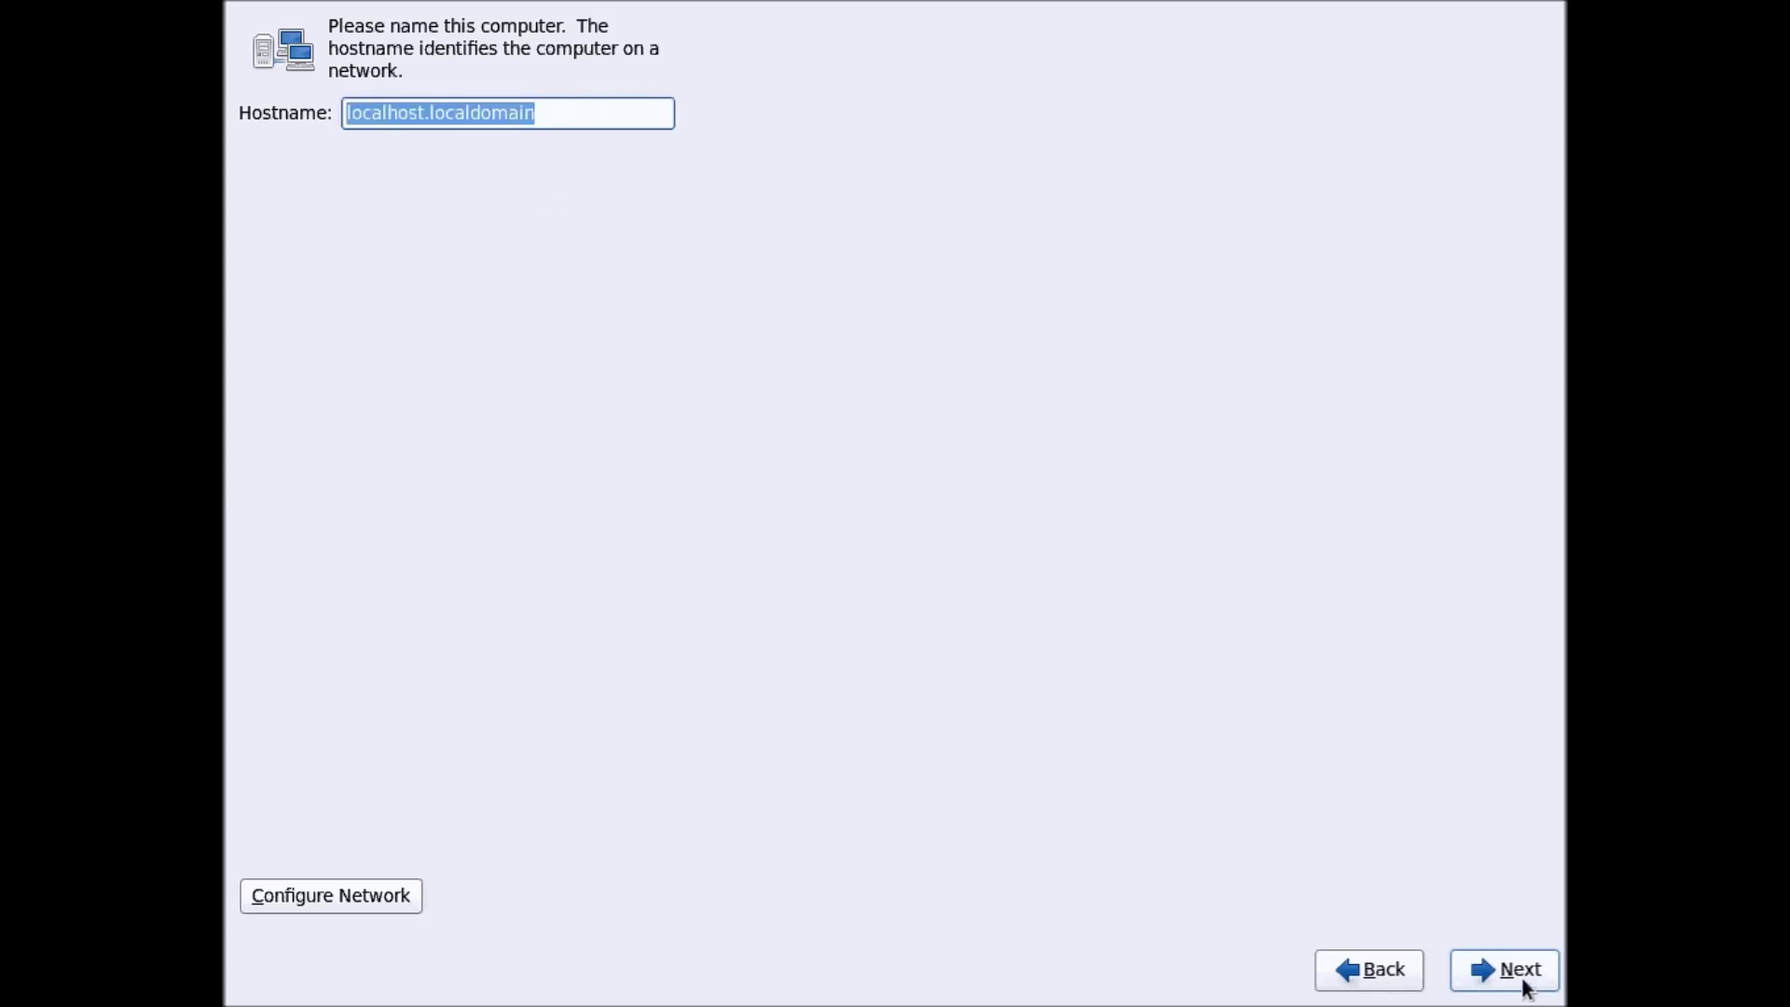
click(1521, 974)
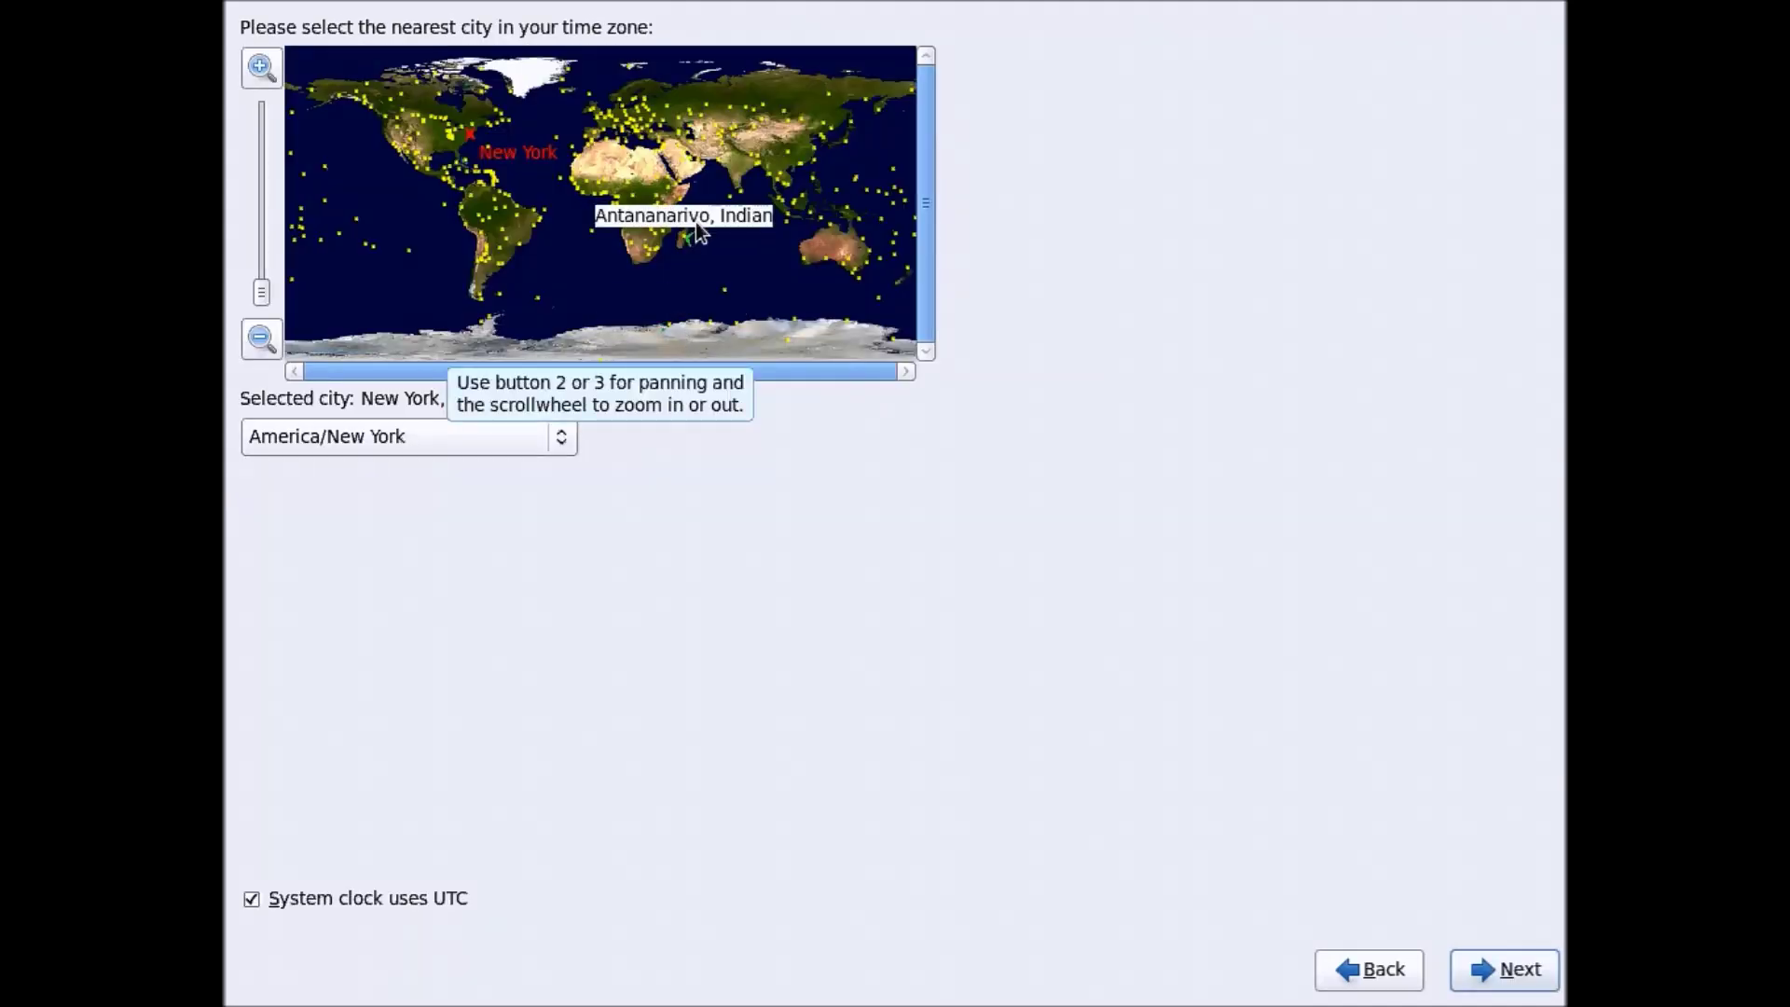
click(753, 171)
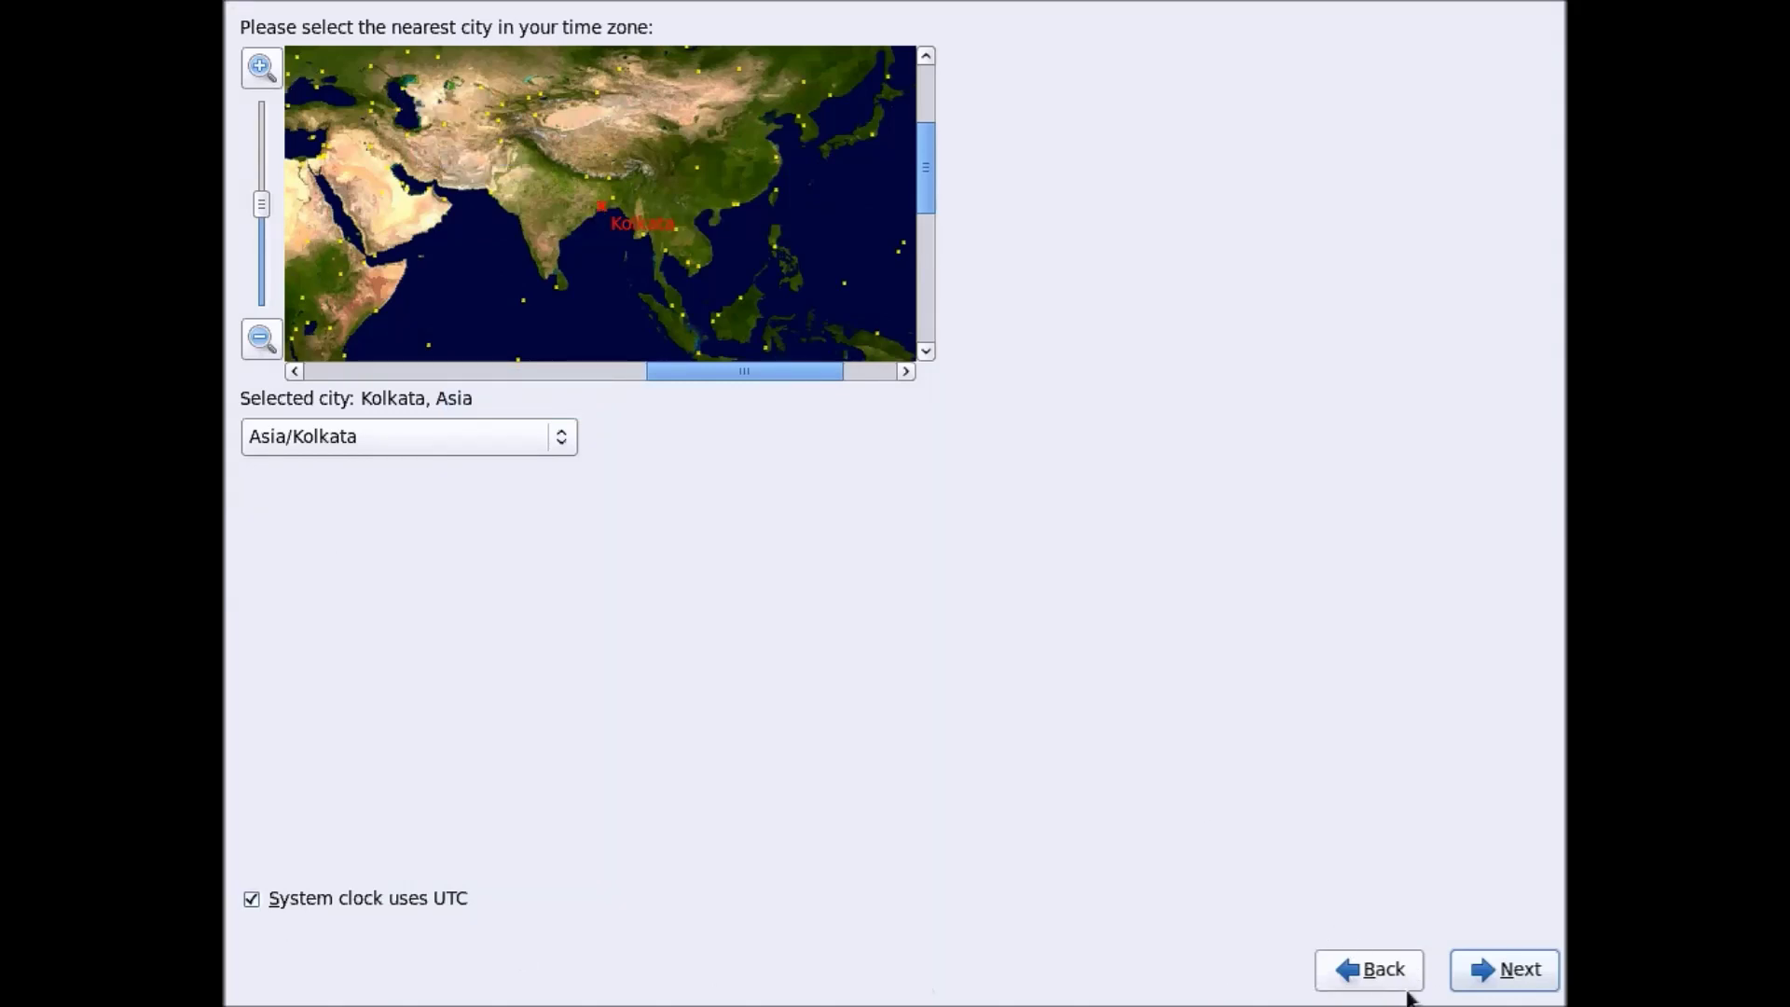
click(1496, 986)
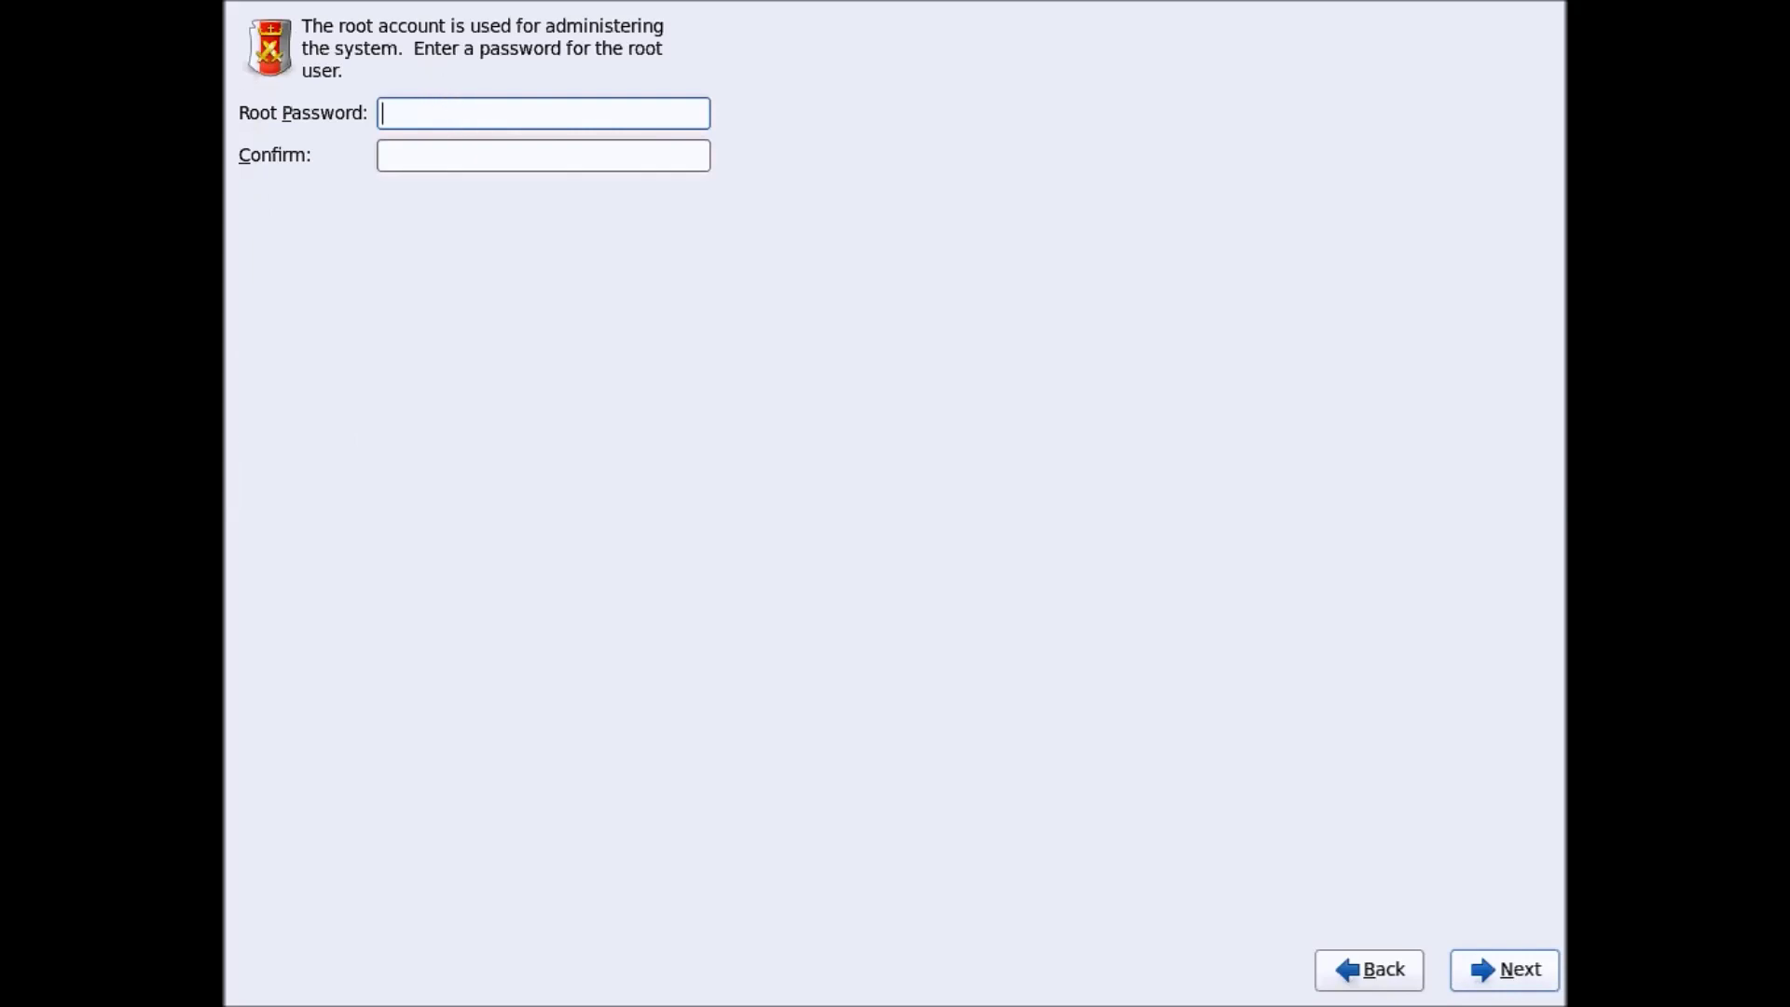
Enter and confirm the root password, accepting it despite the weak-password warning
text(••••••)
key(Tab)
text(••••••)
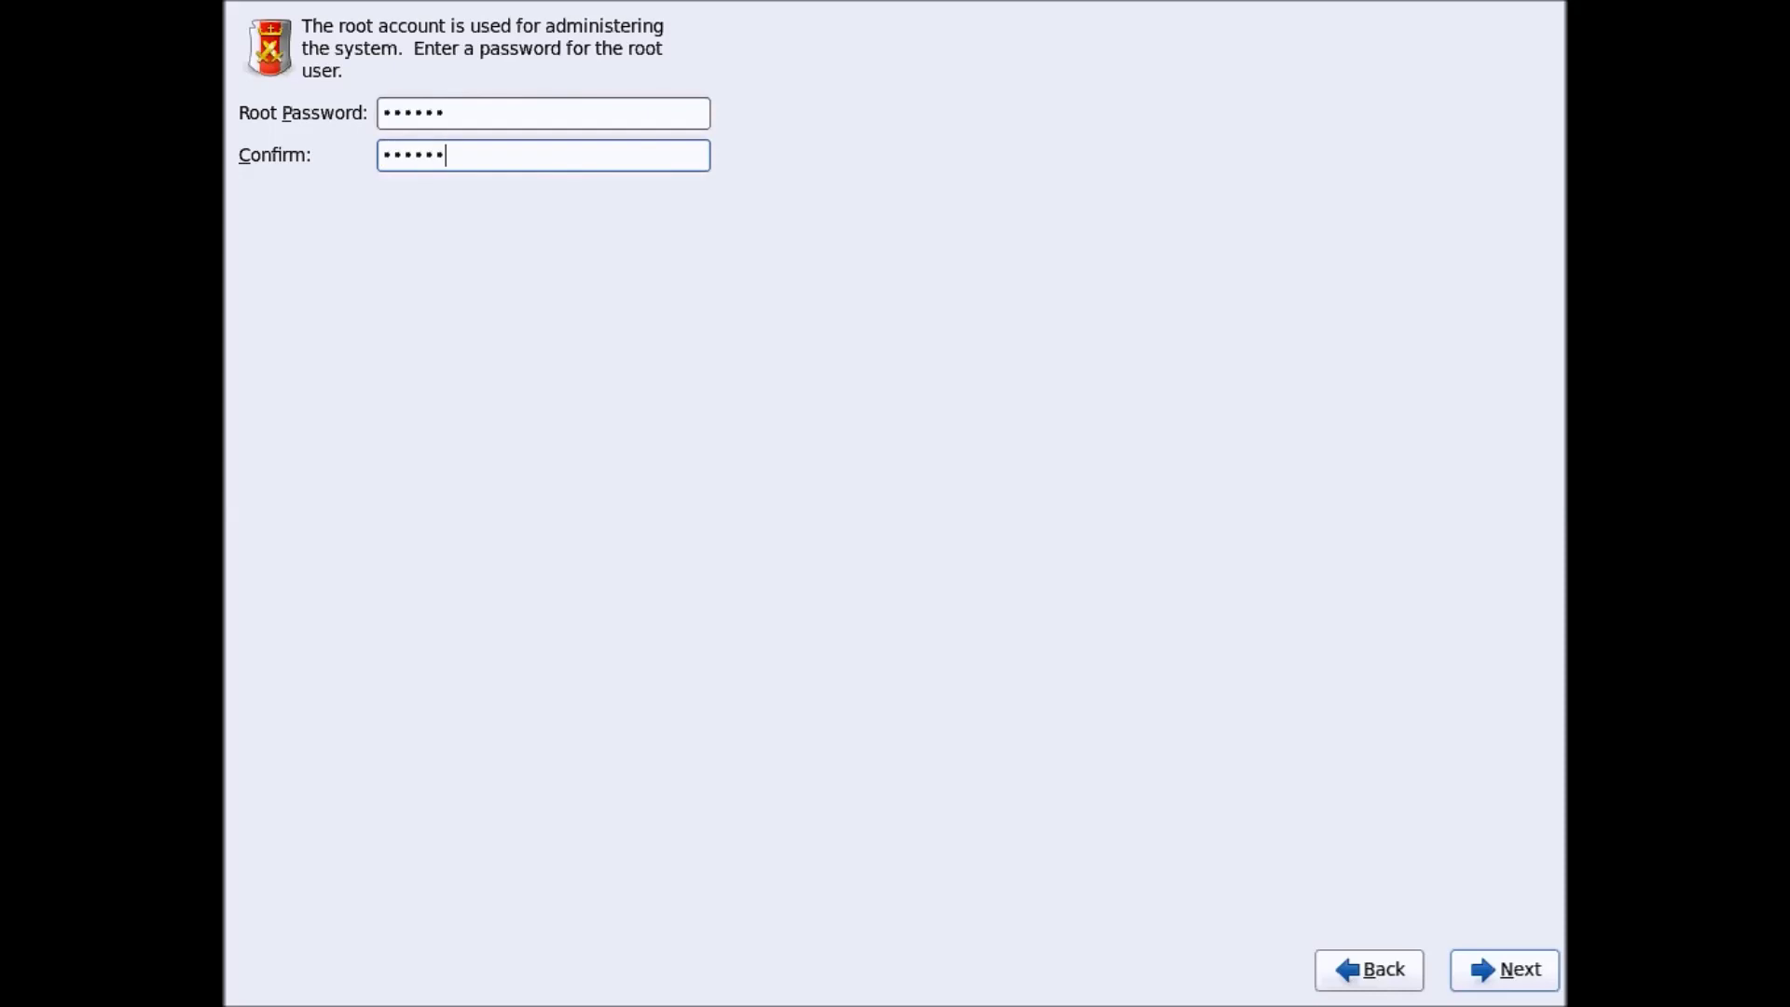
click(1499, 983)
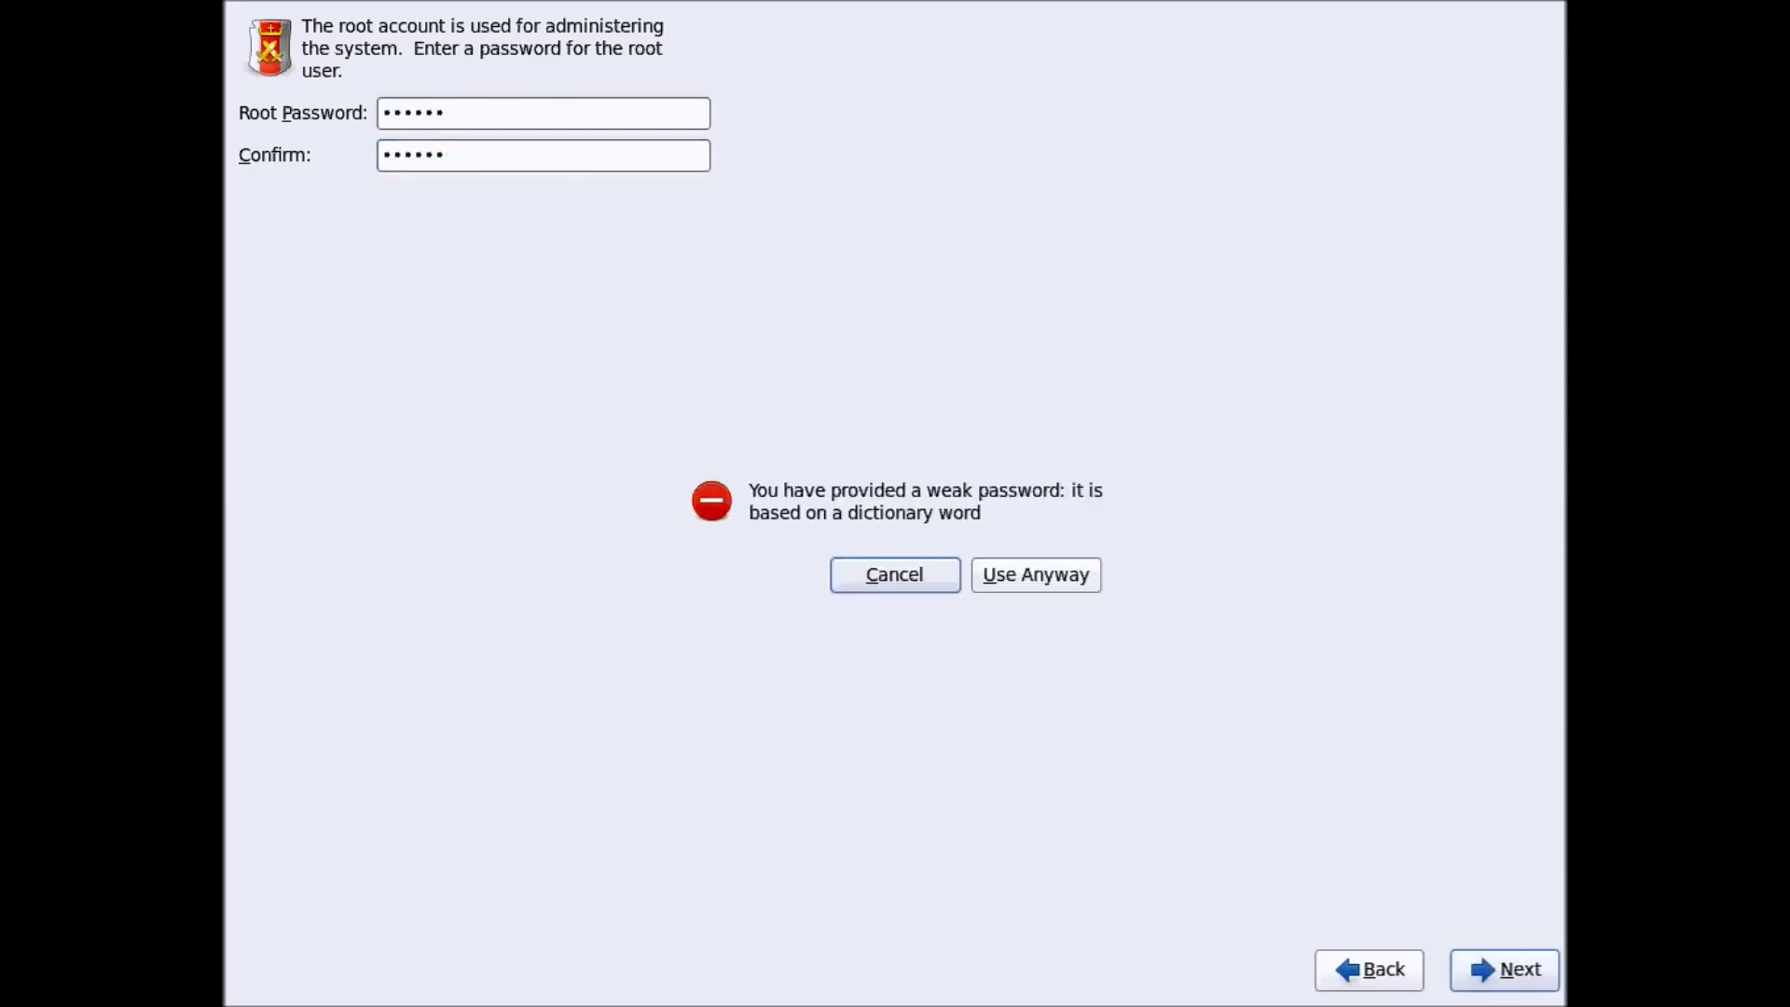
drag(871, 449, 801, 298)
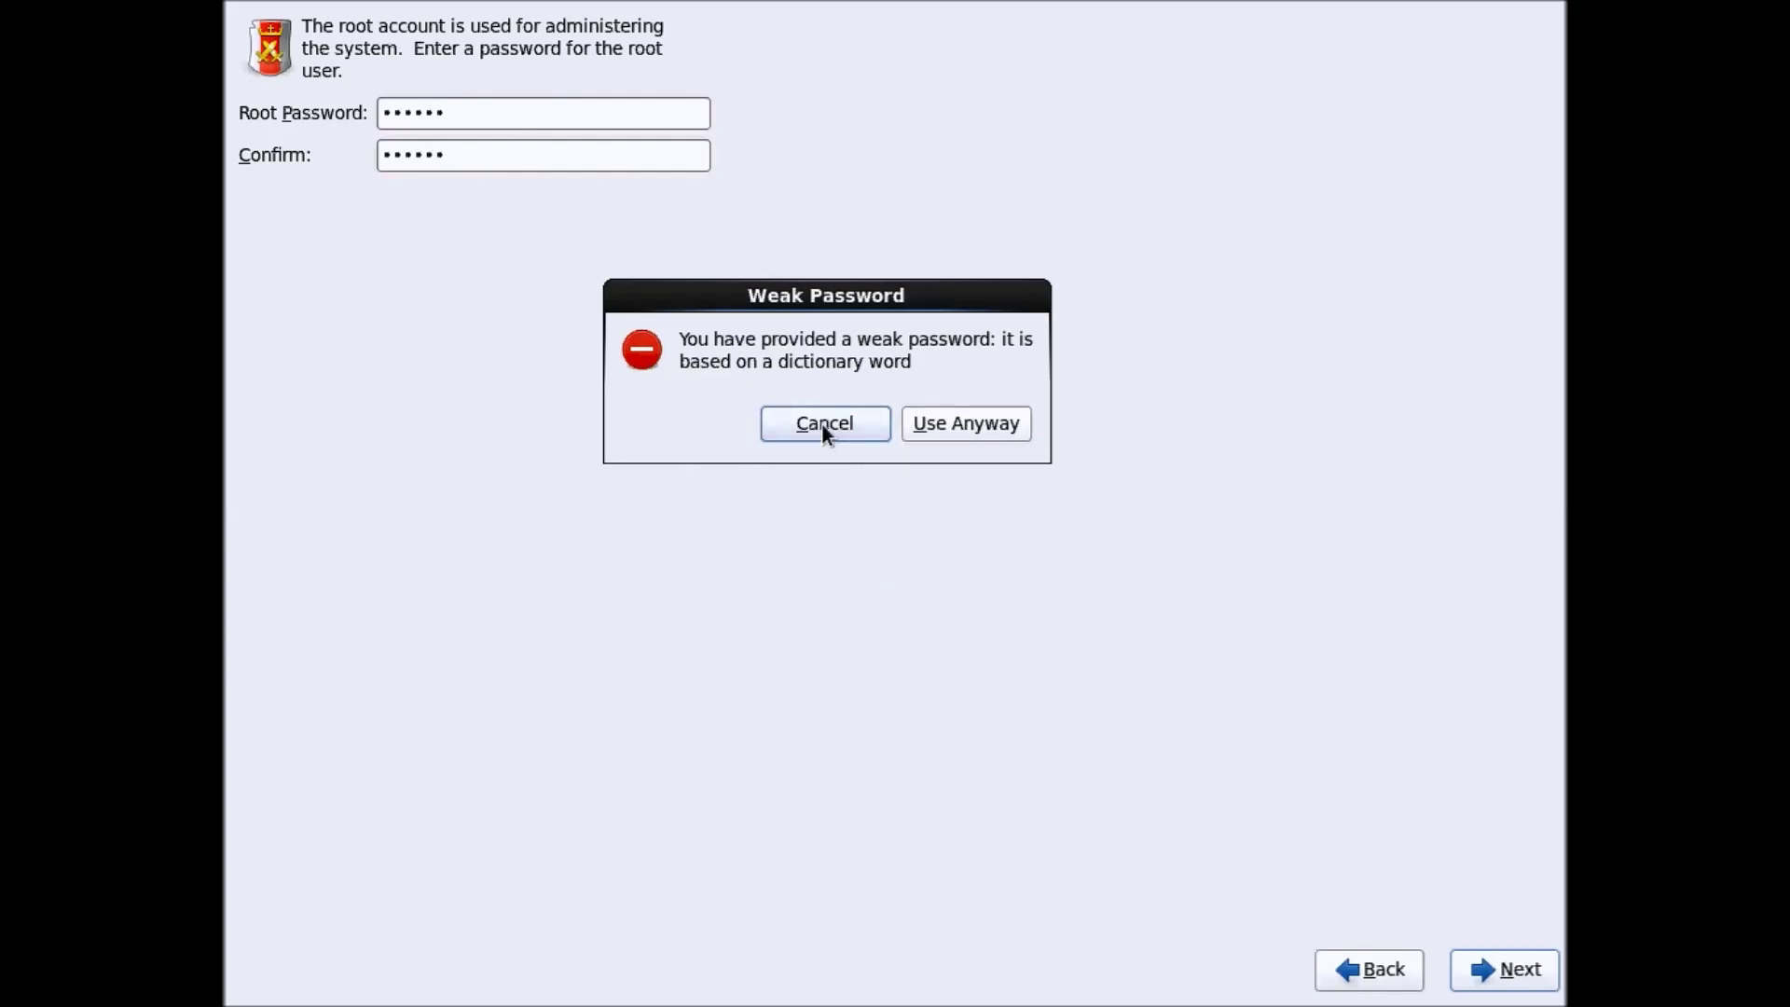
click(948, 430)
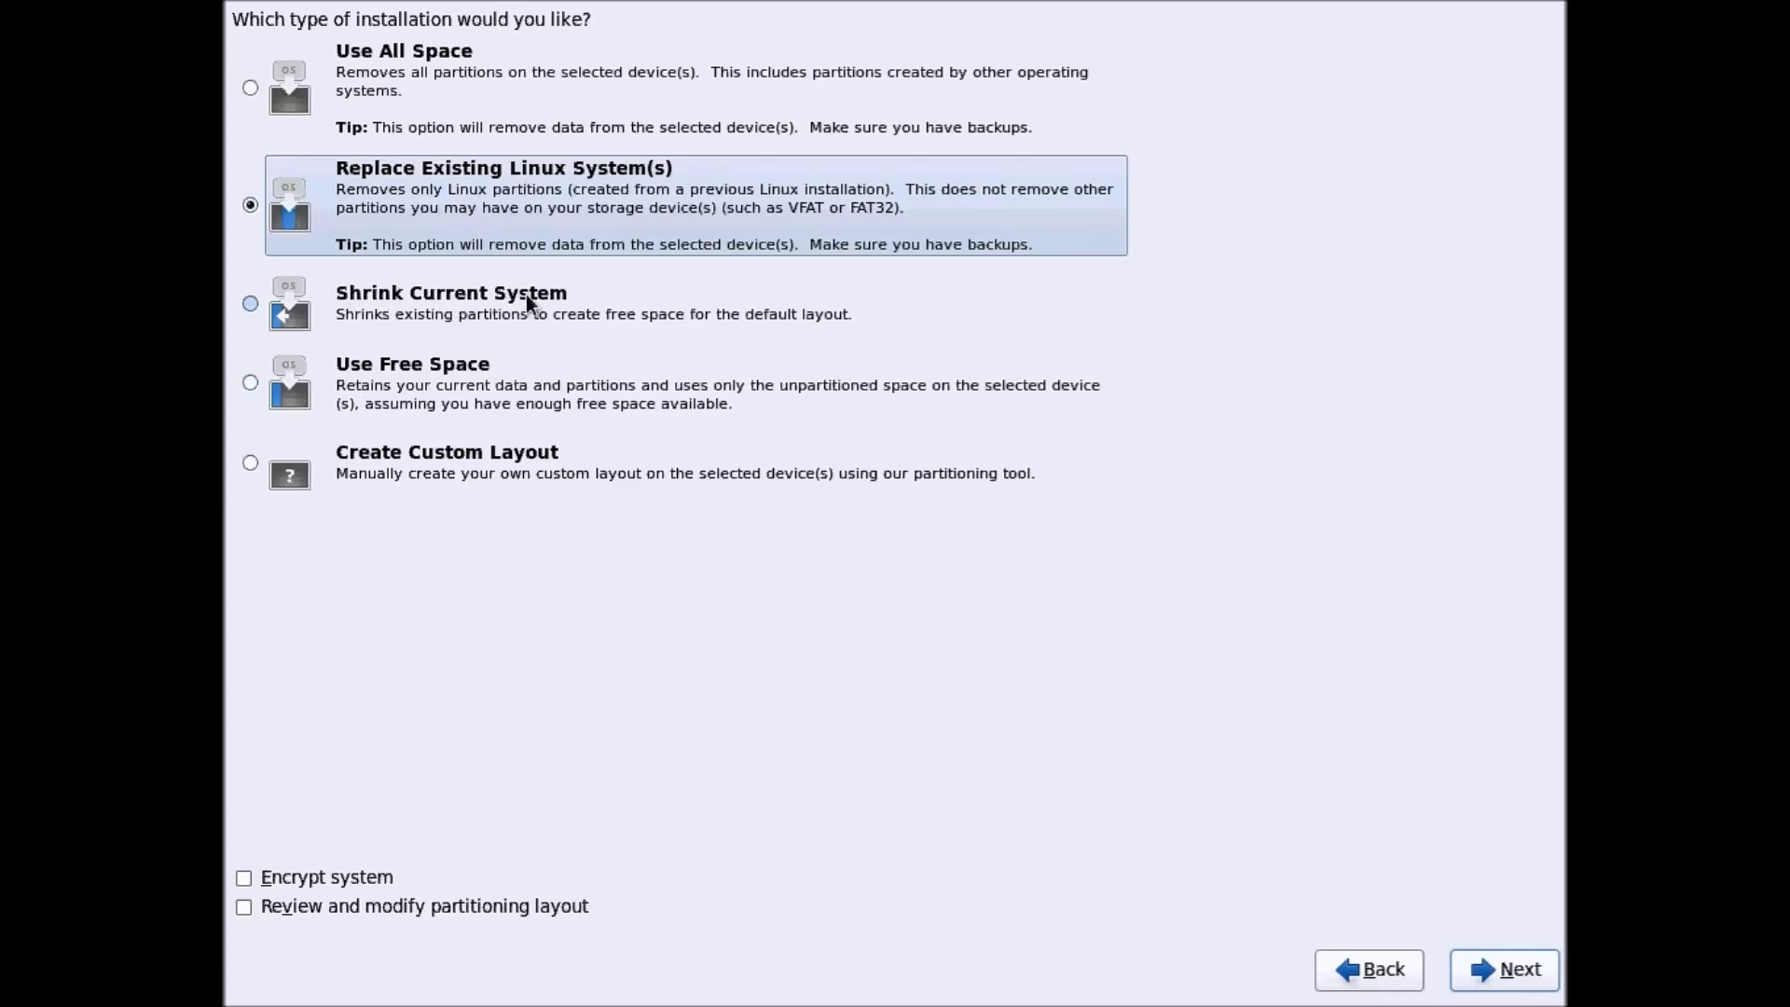
Select Create Custom Layout as the installation type and continue
click(249, 392)
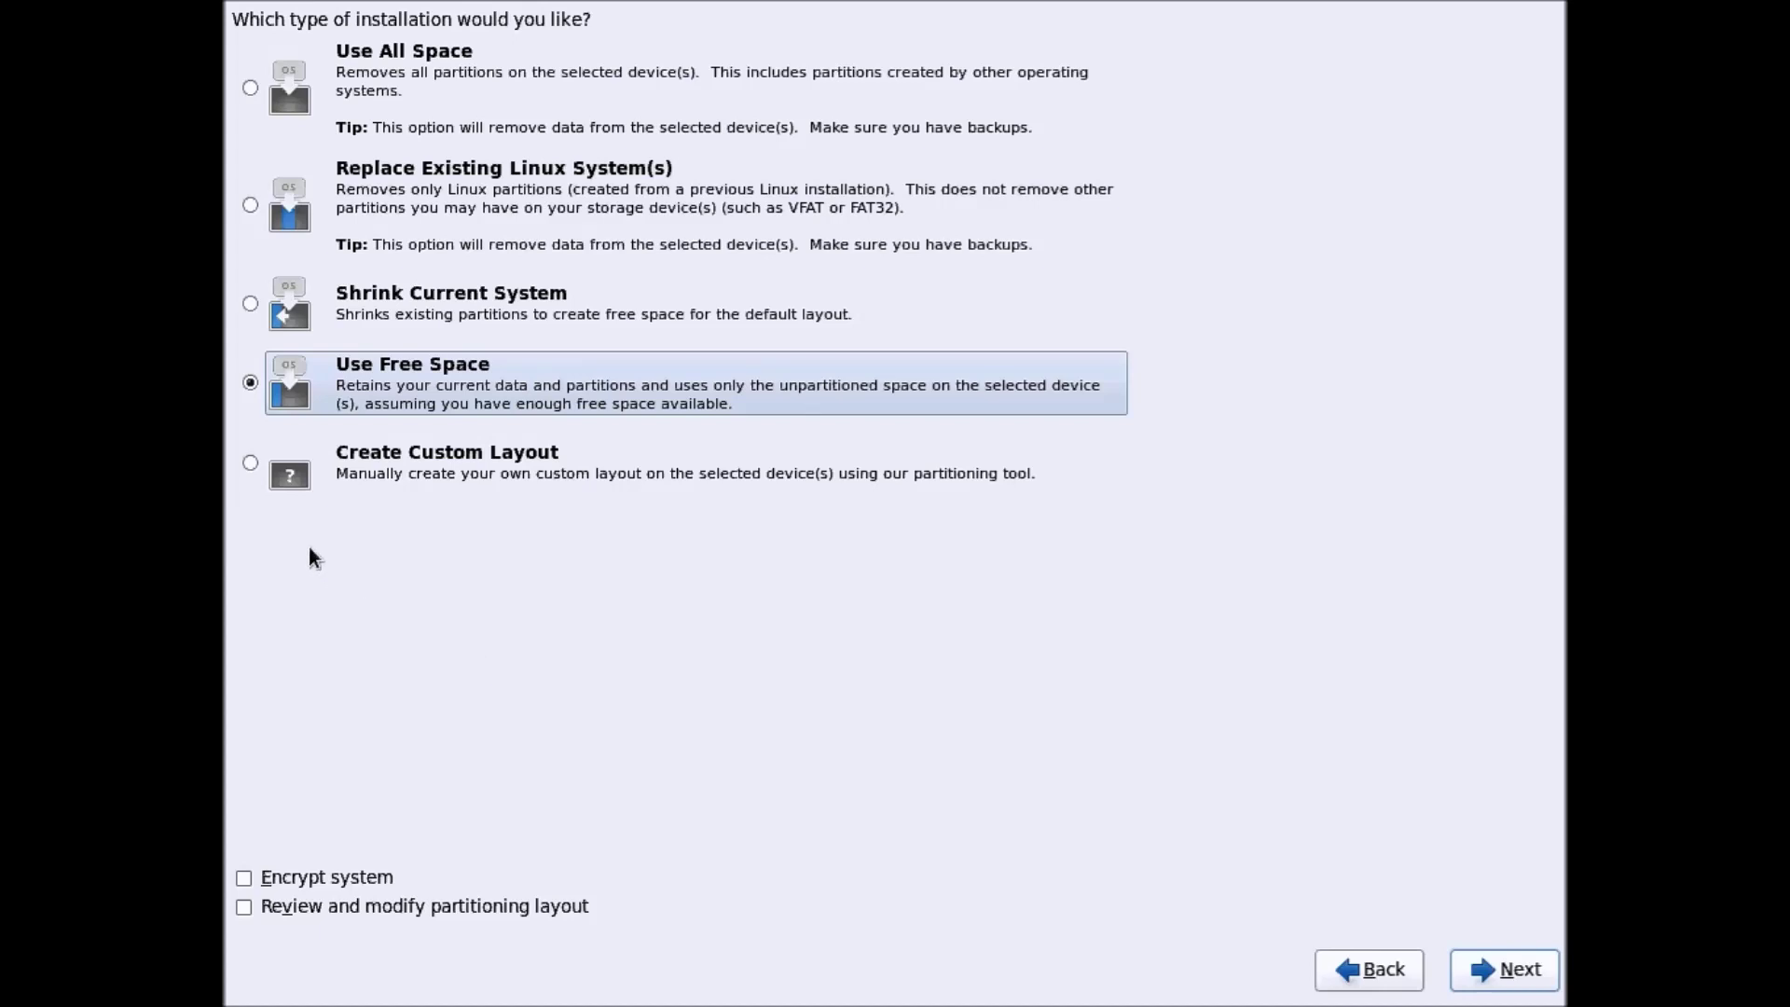
click(250, 463)
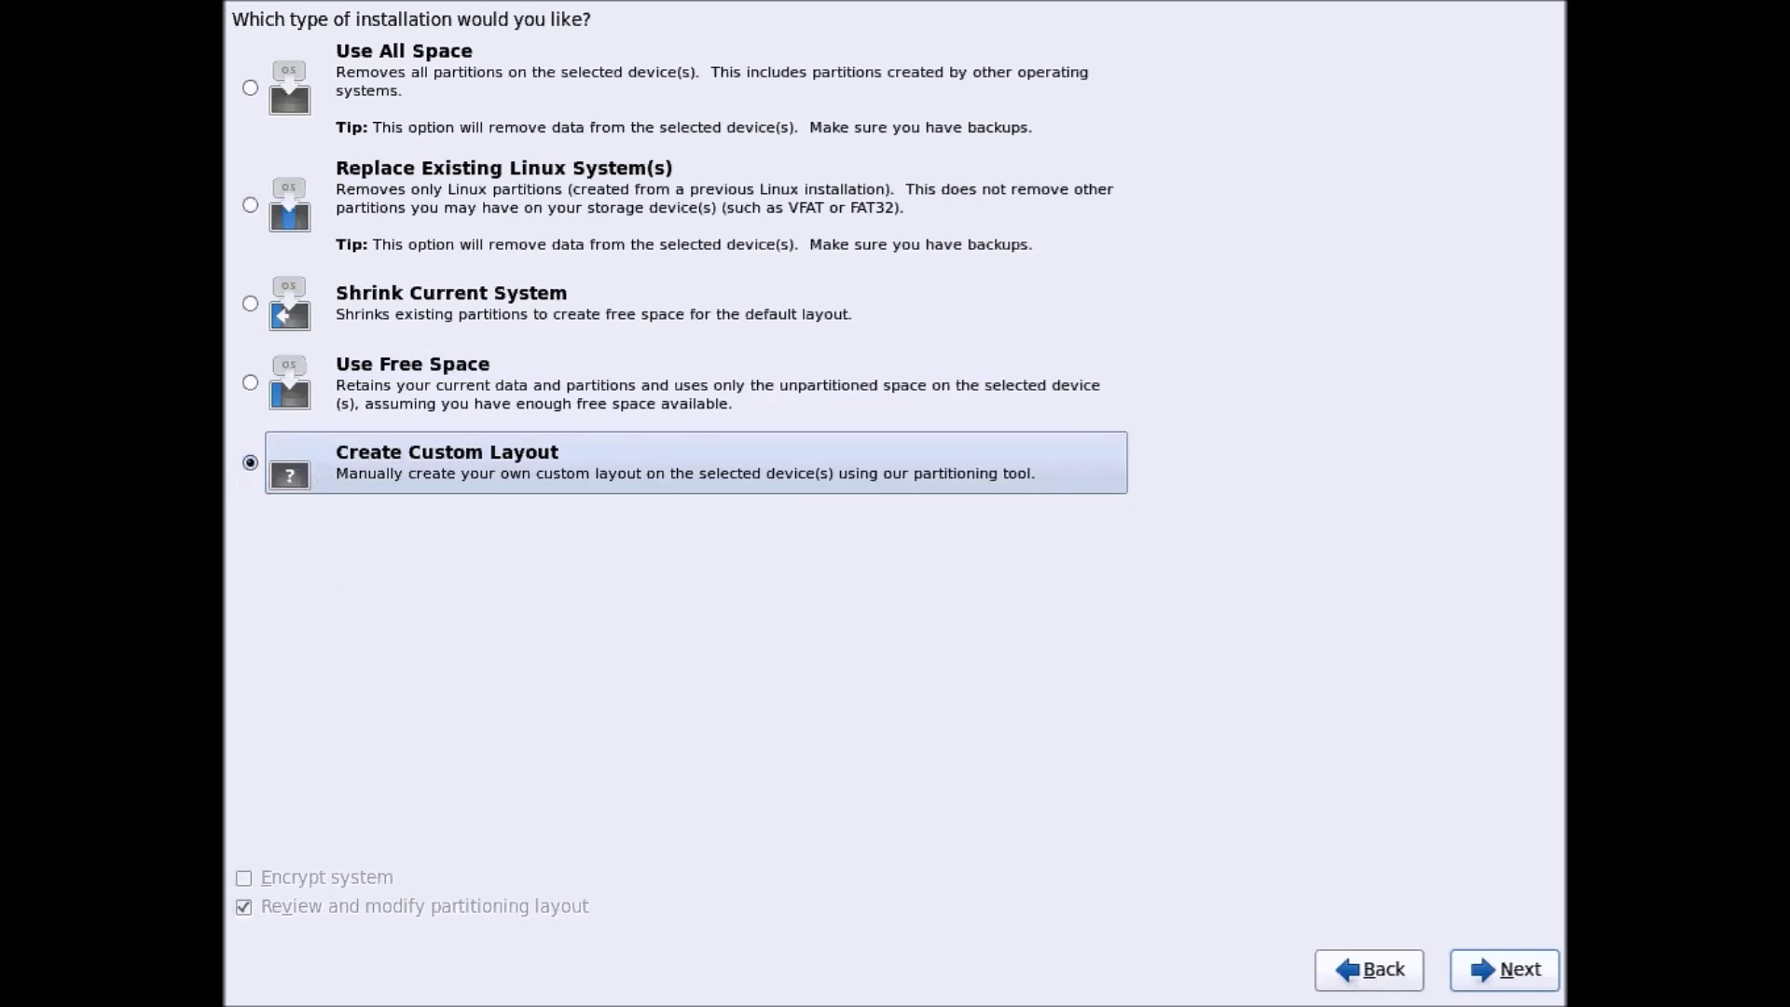
click(1489, 970)
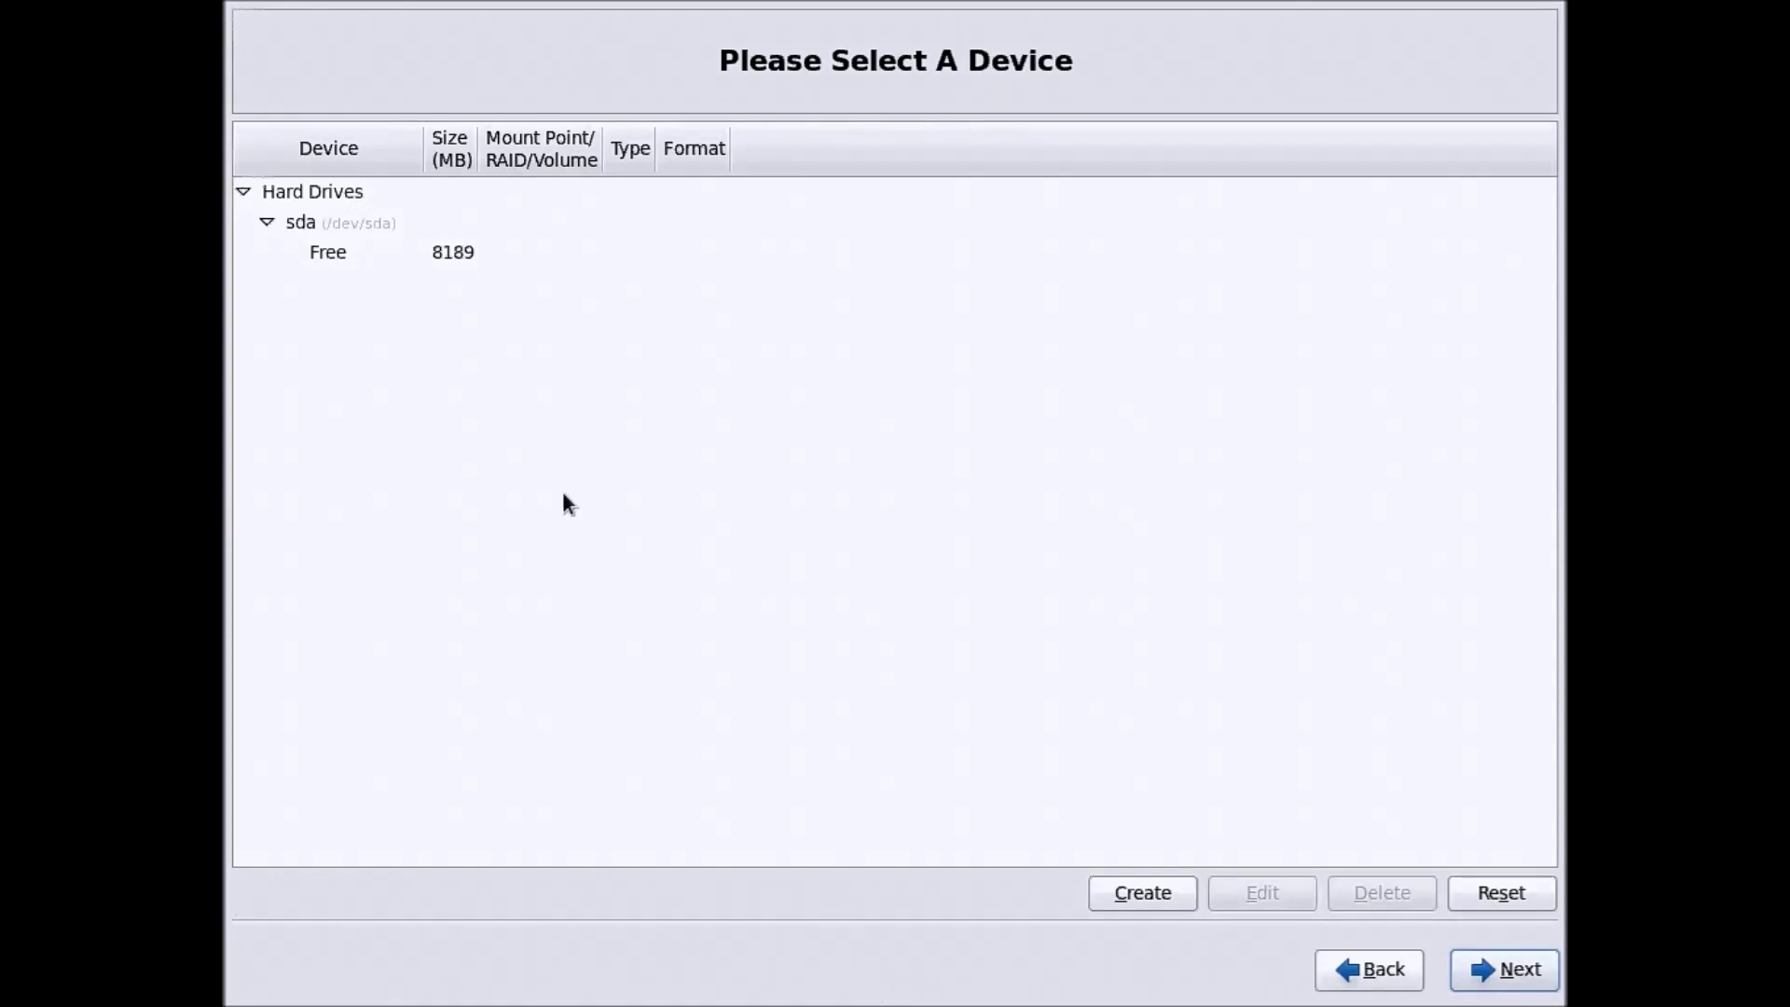
Start a new standard partition in the 8189 MB free space on sda
click(466, 254)
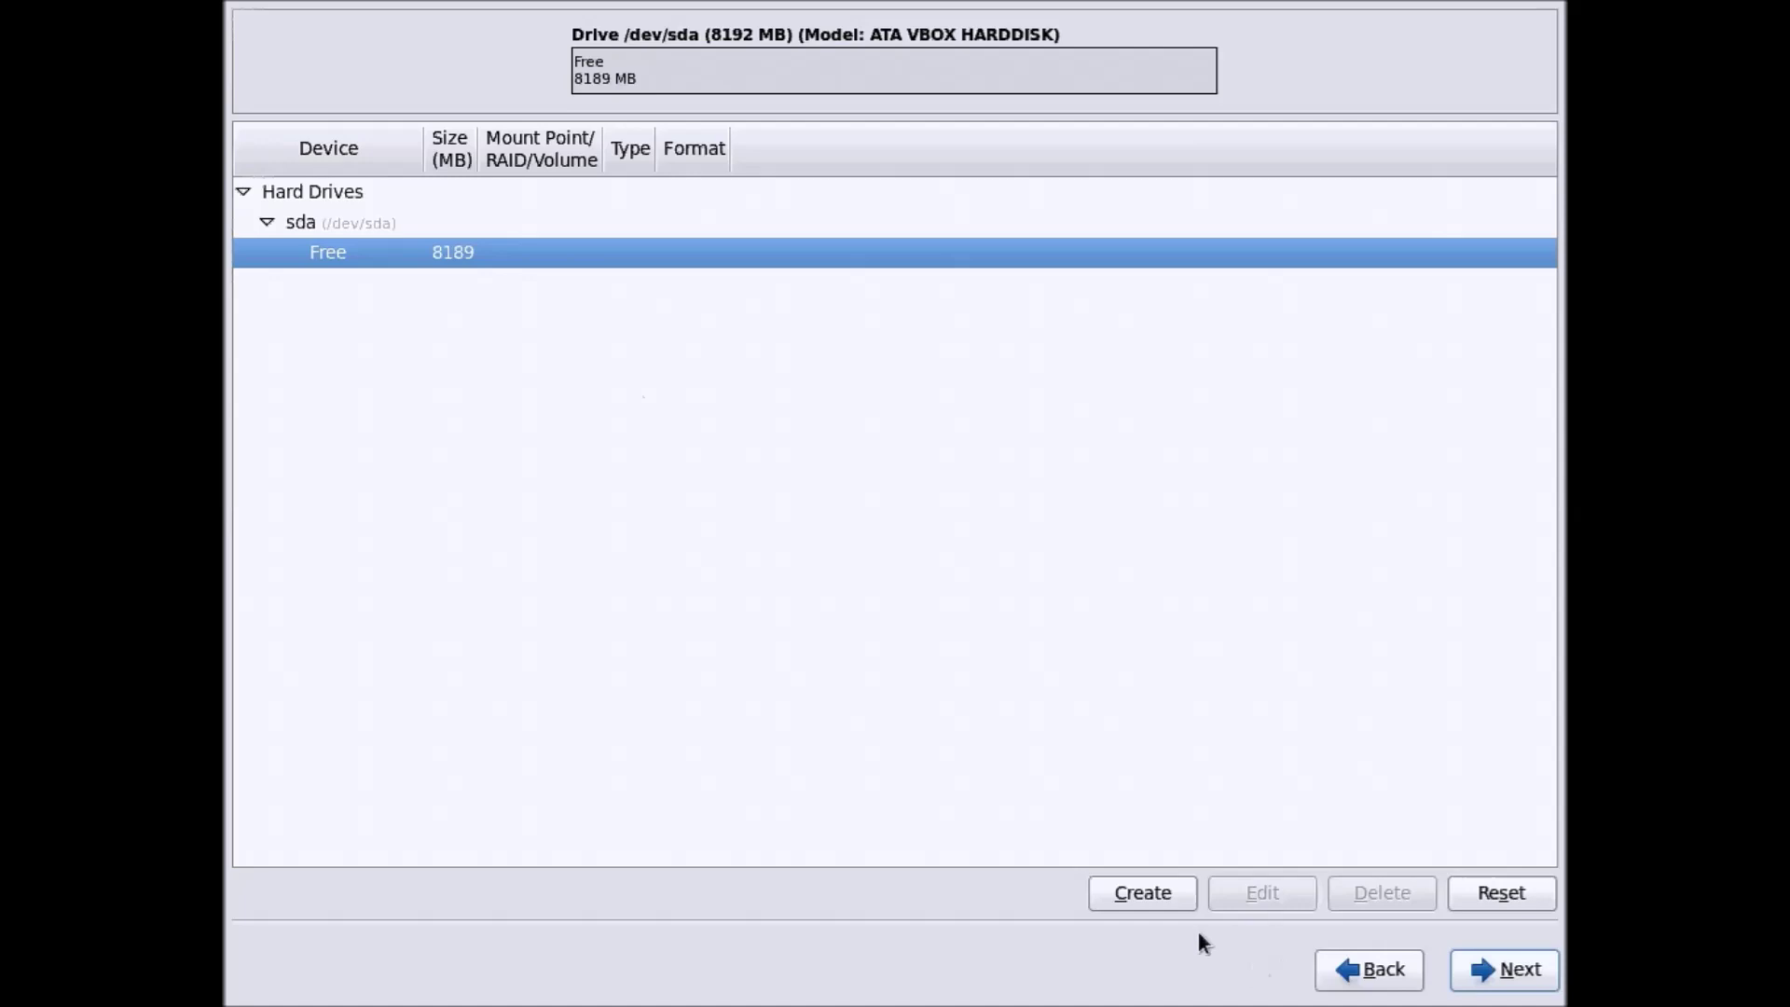
click(1160, 902)
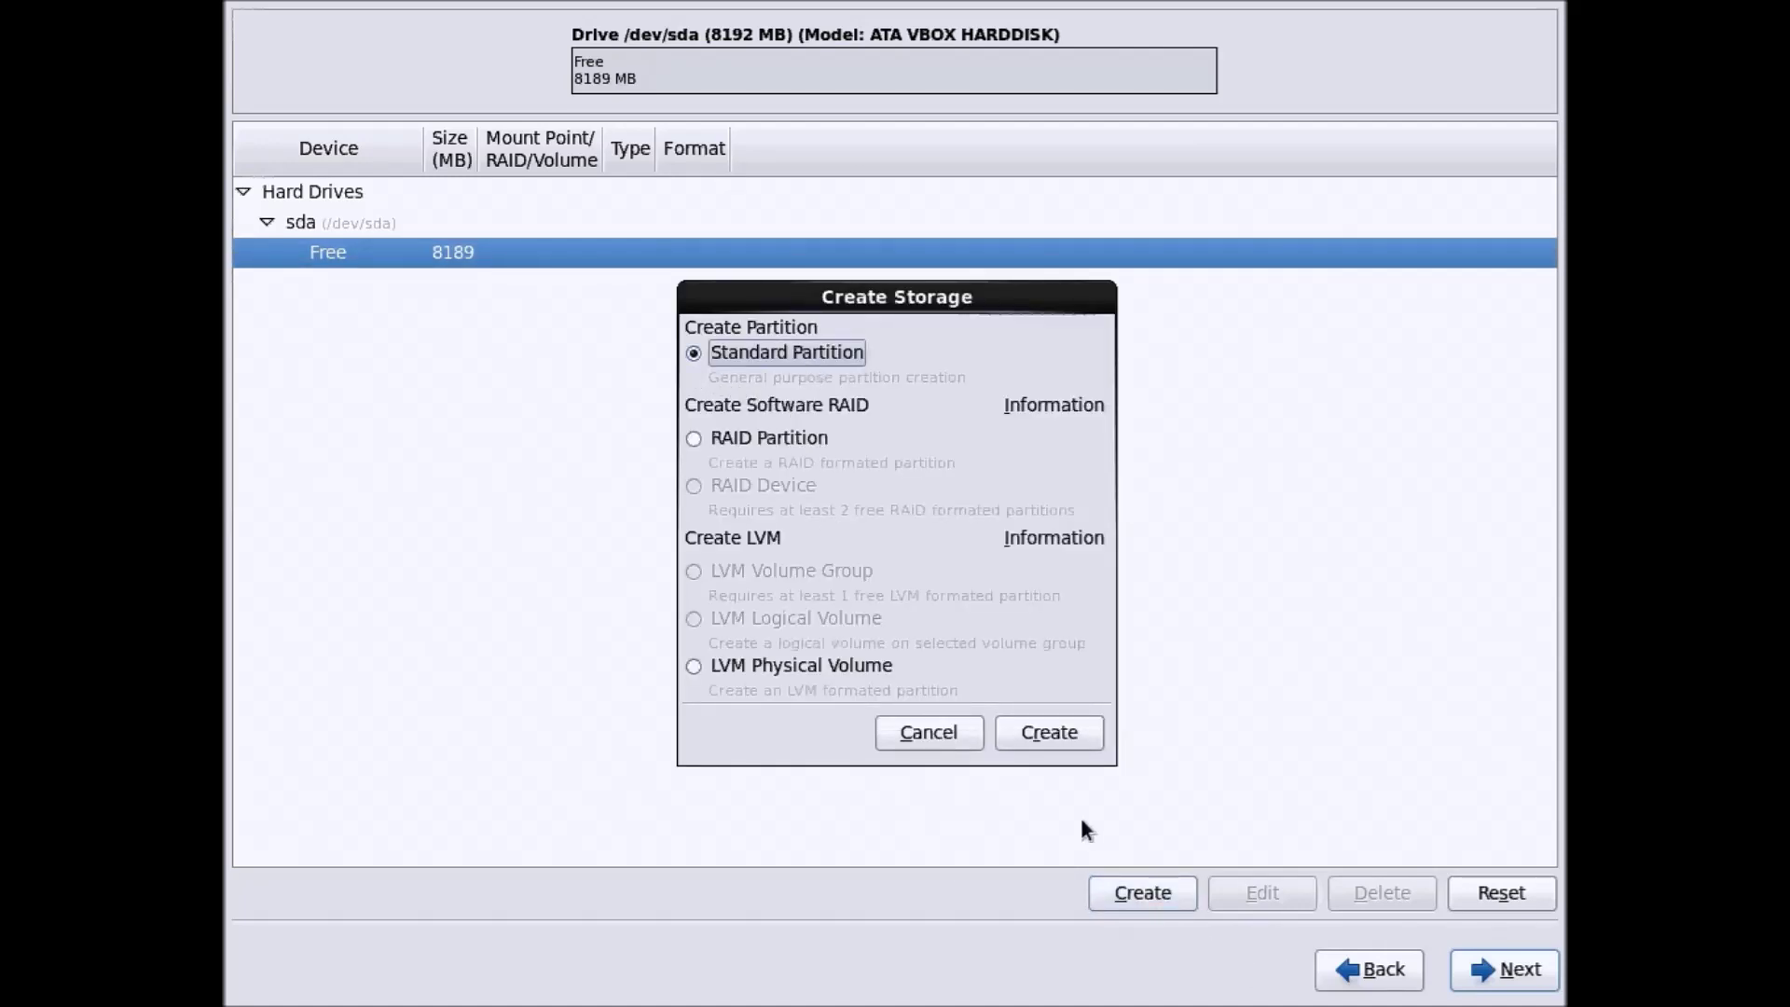
click(1064, 747)
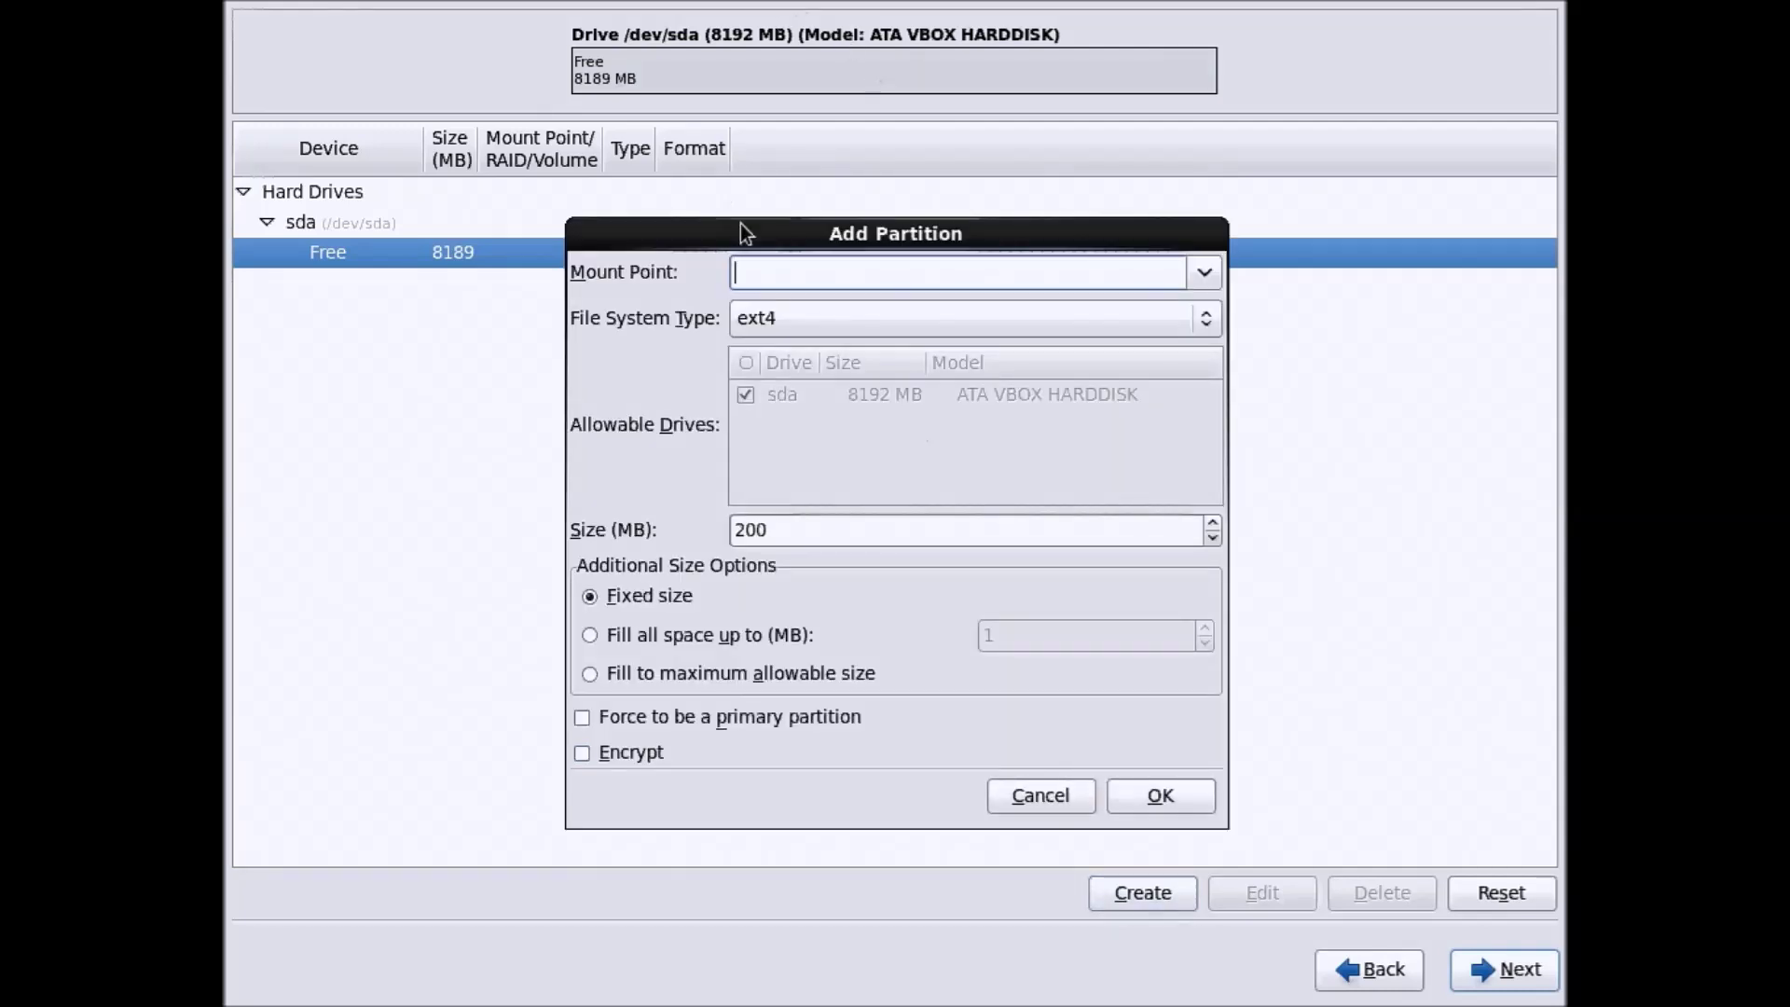
drag(741, 225, 606, 67)
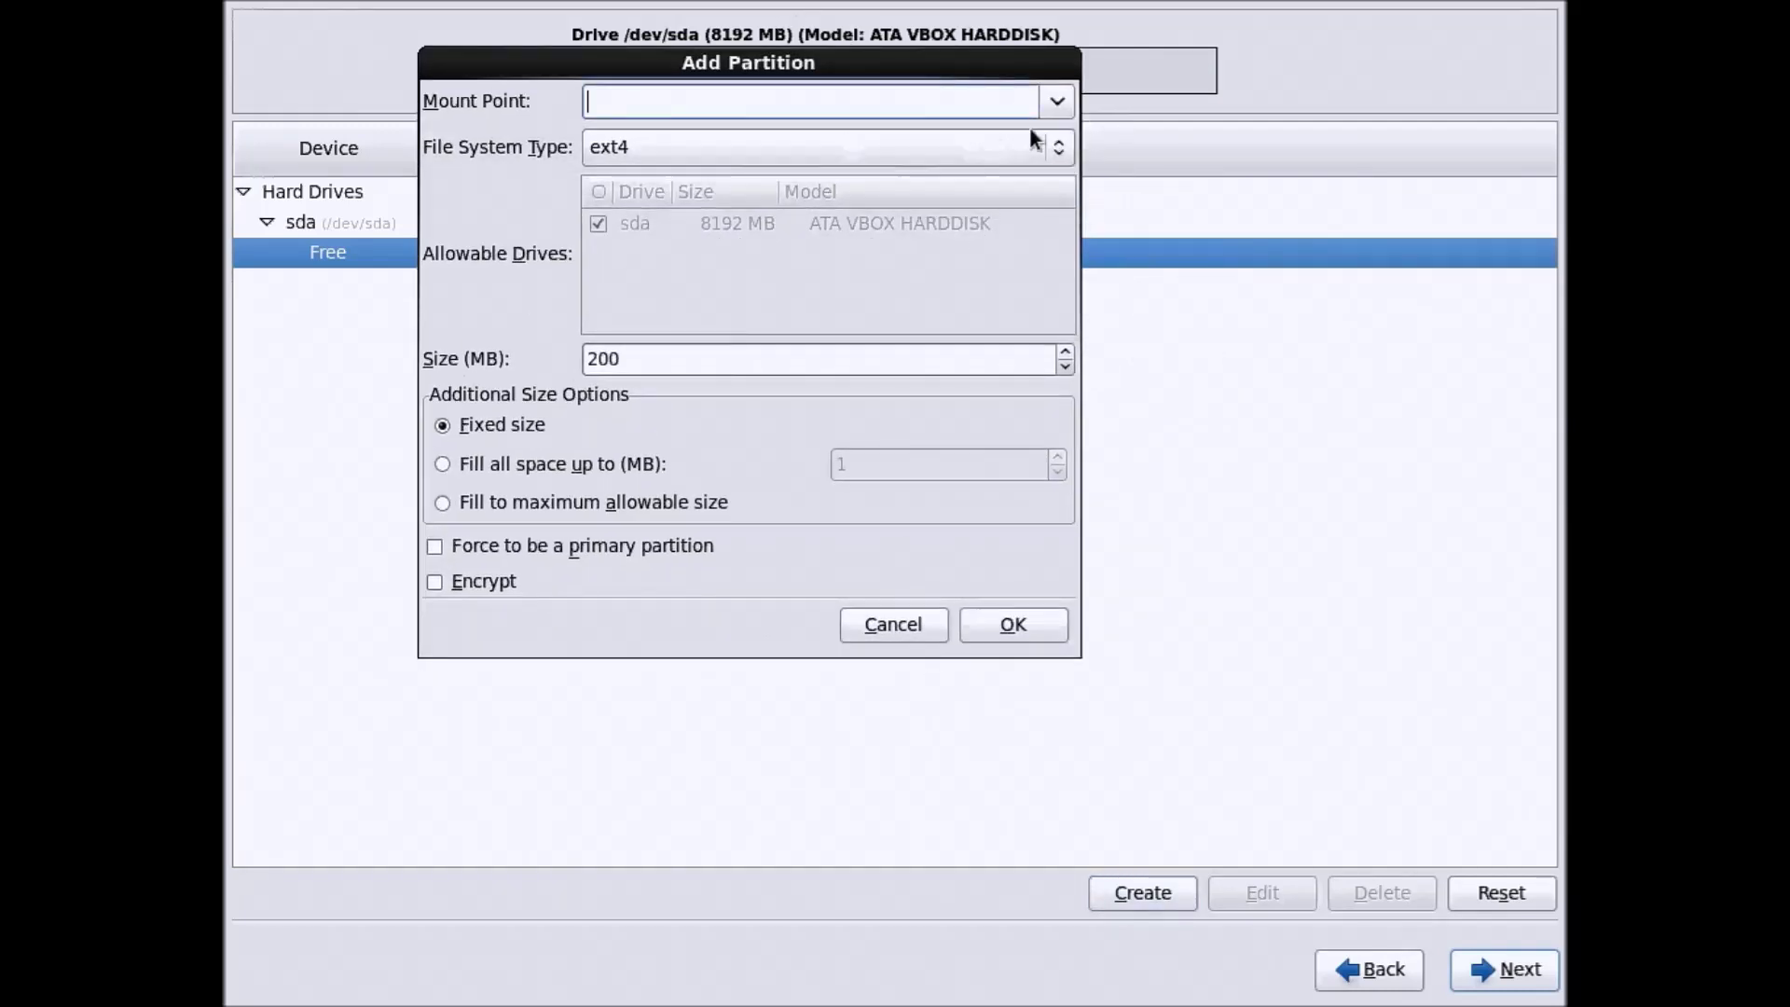
Set the new partition to swap with a size of 2048 MB and confirm
click(1064, 144)
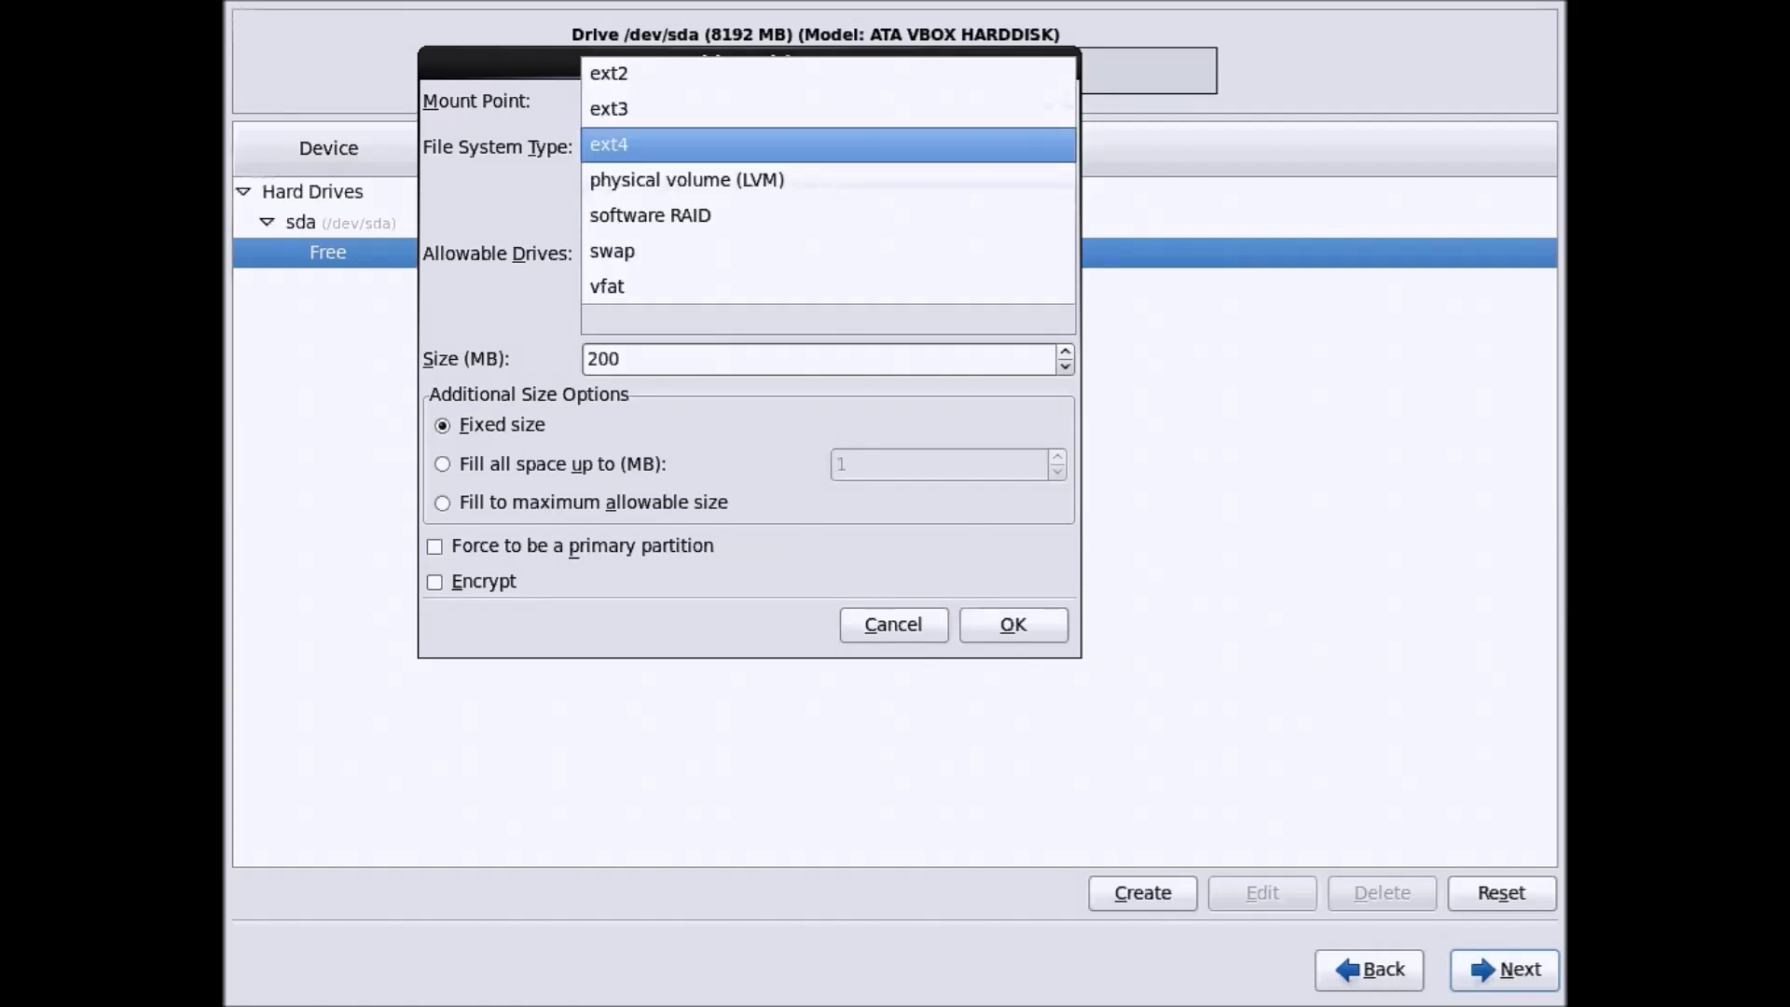
click(1012, 250)
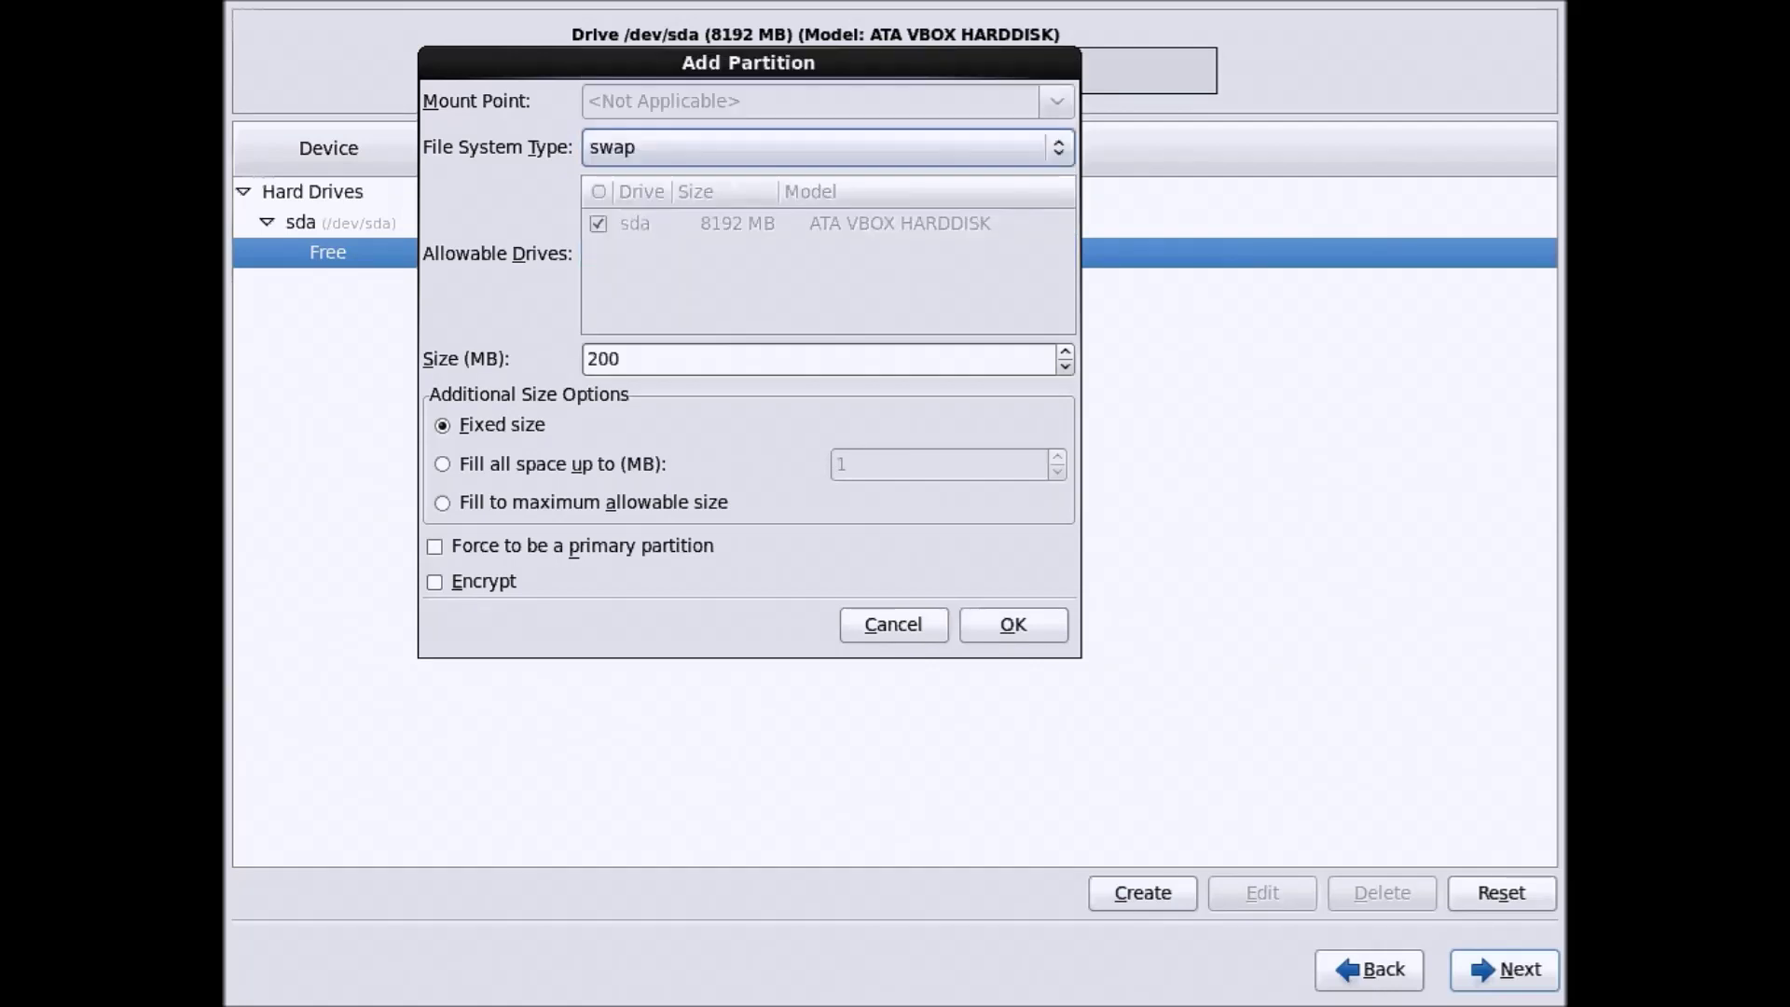
double_click(639, 359)
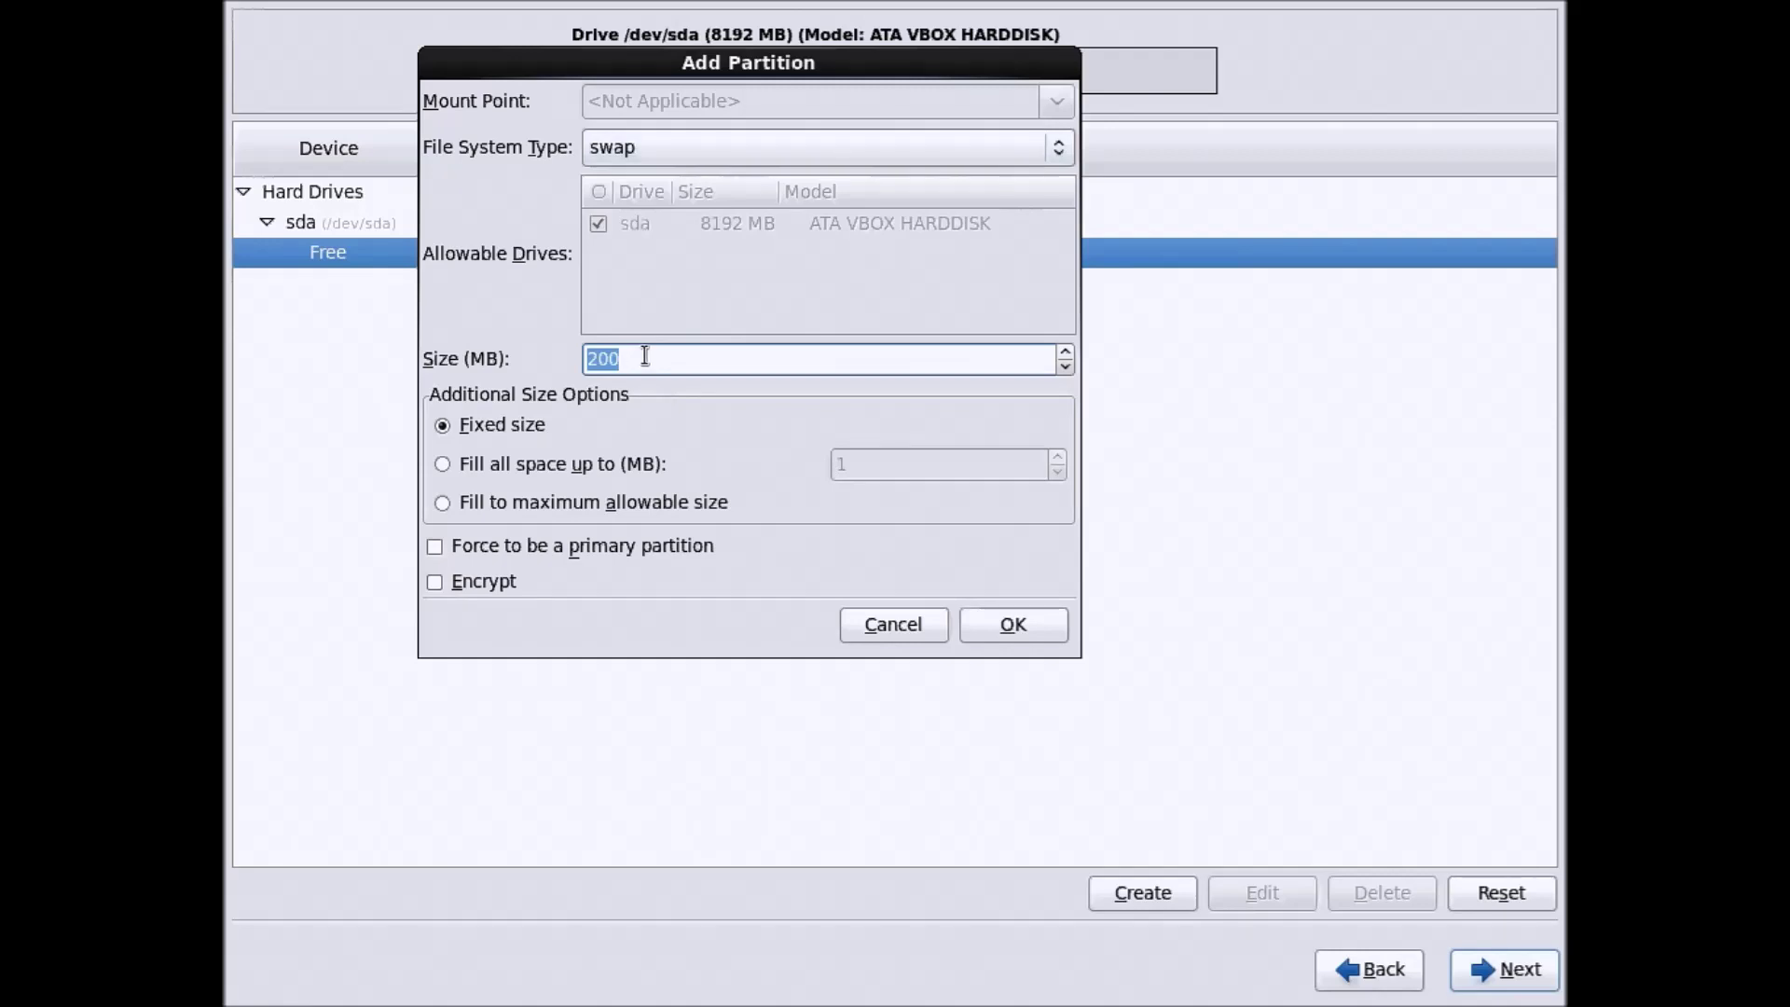
key(BackSpace)
text(1)
key(BackSpace)
text(2048)
drag(651, 69, 681, 129)
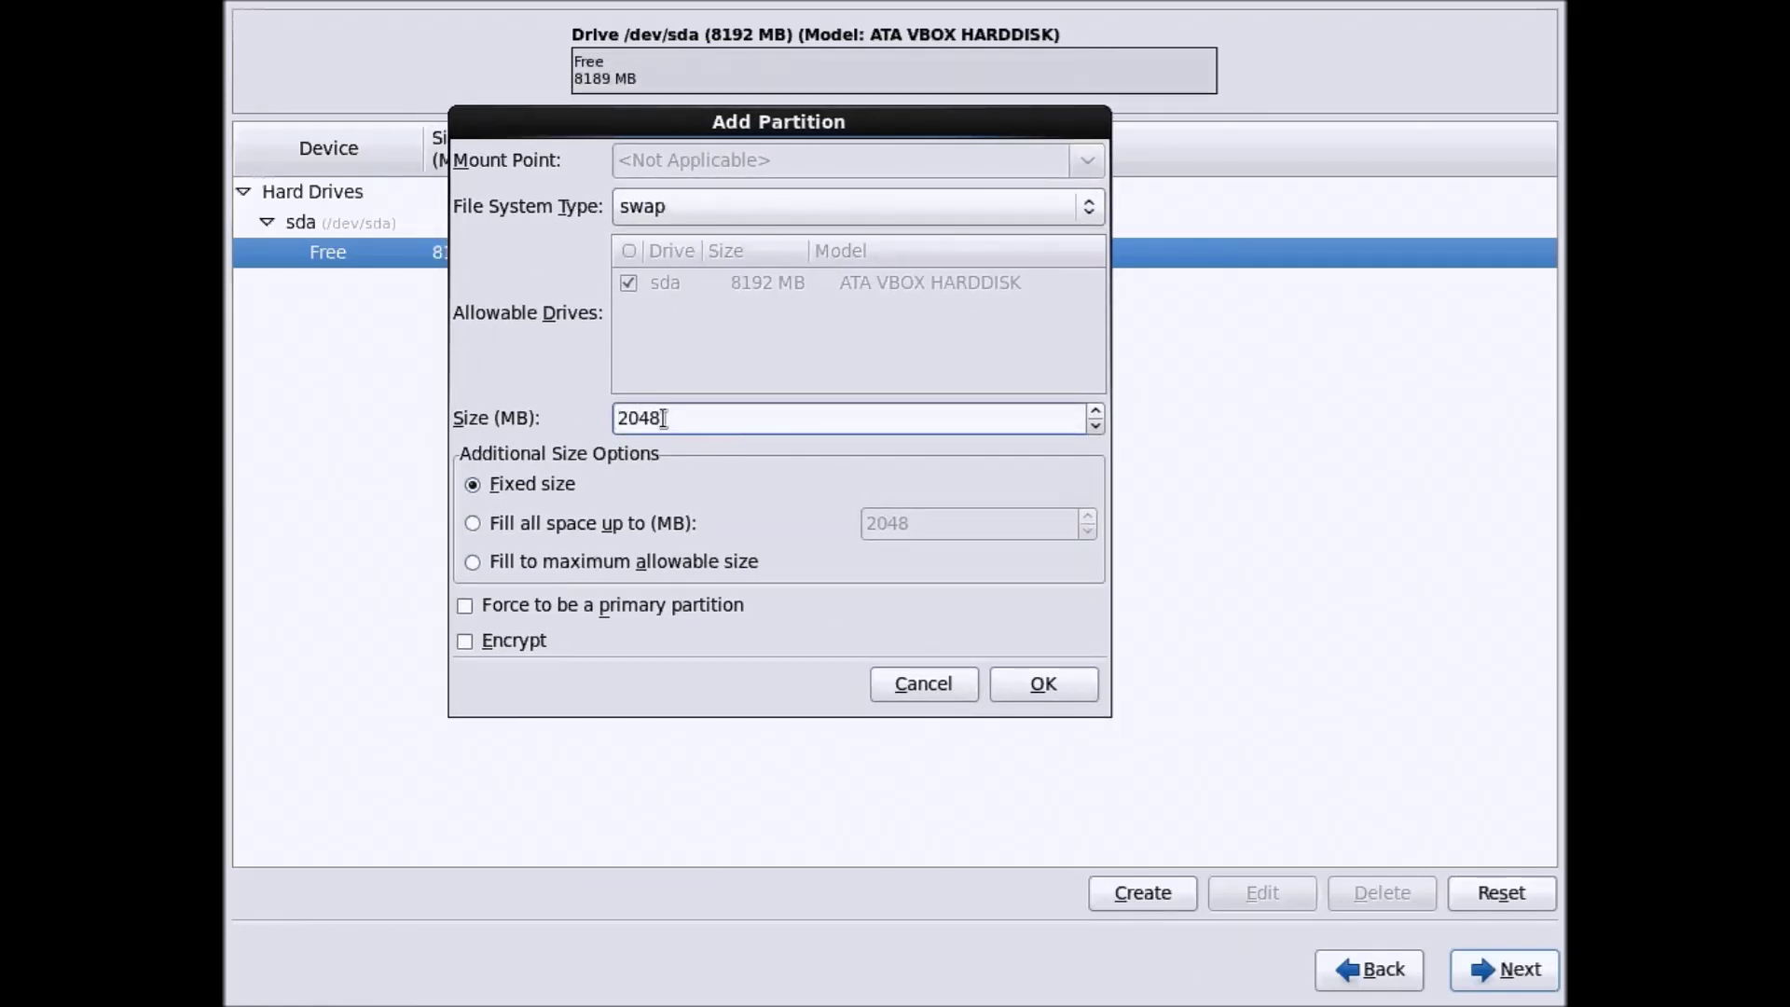
click(1034, 691)
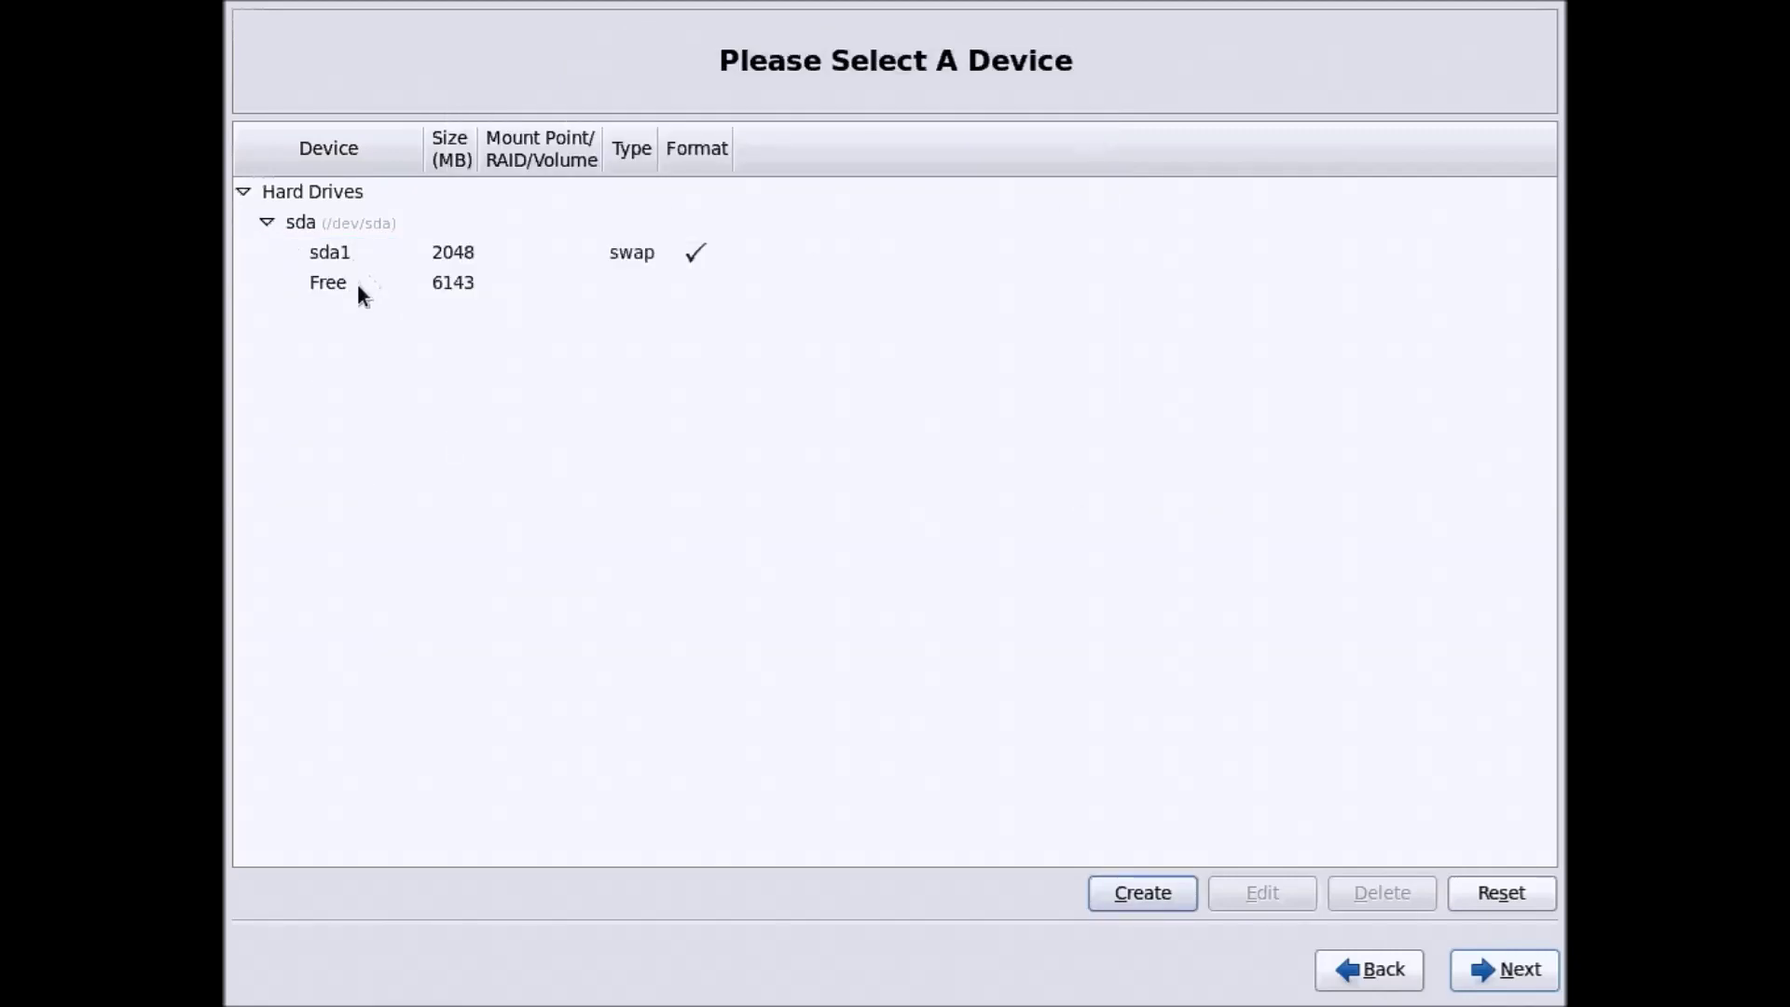
Add a 100 MB ext4 standard partition mounted at /boot in the 6143 MB free space
click(360, 286)
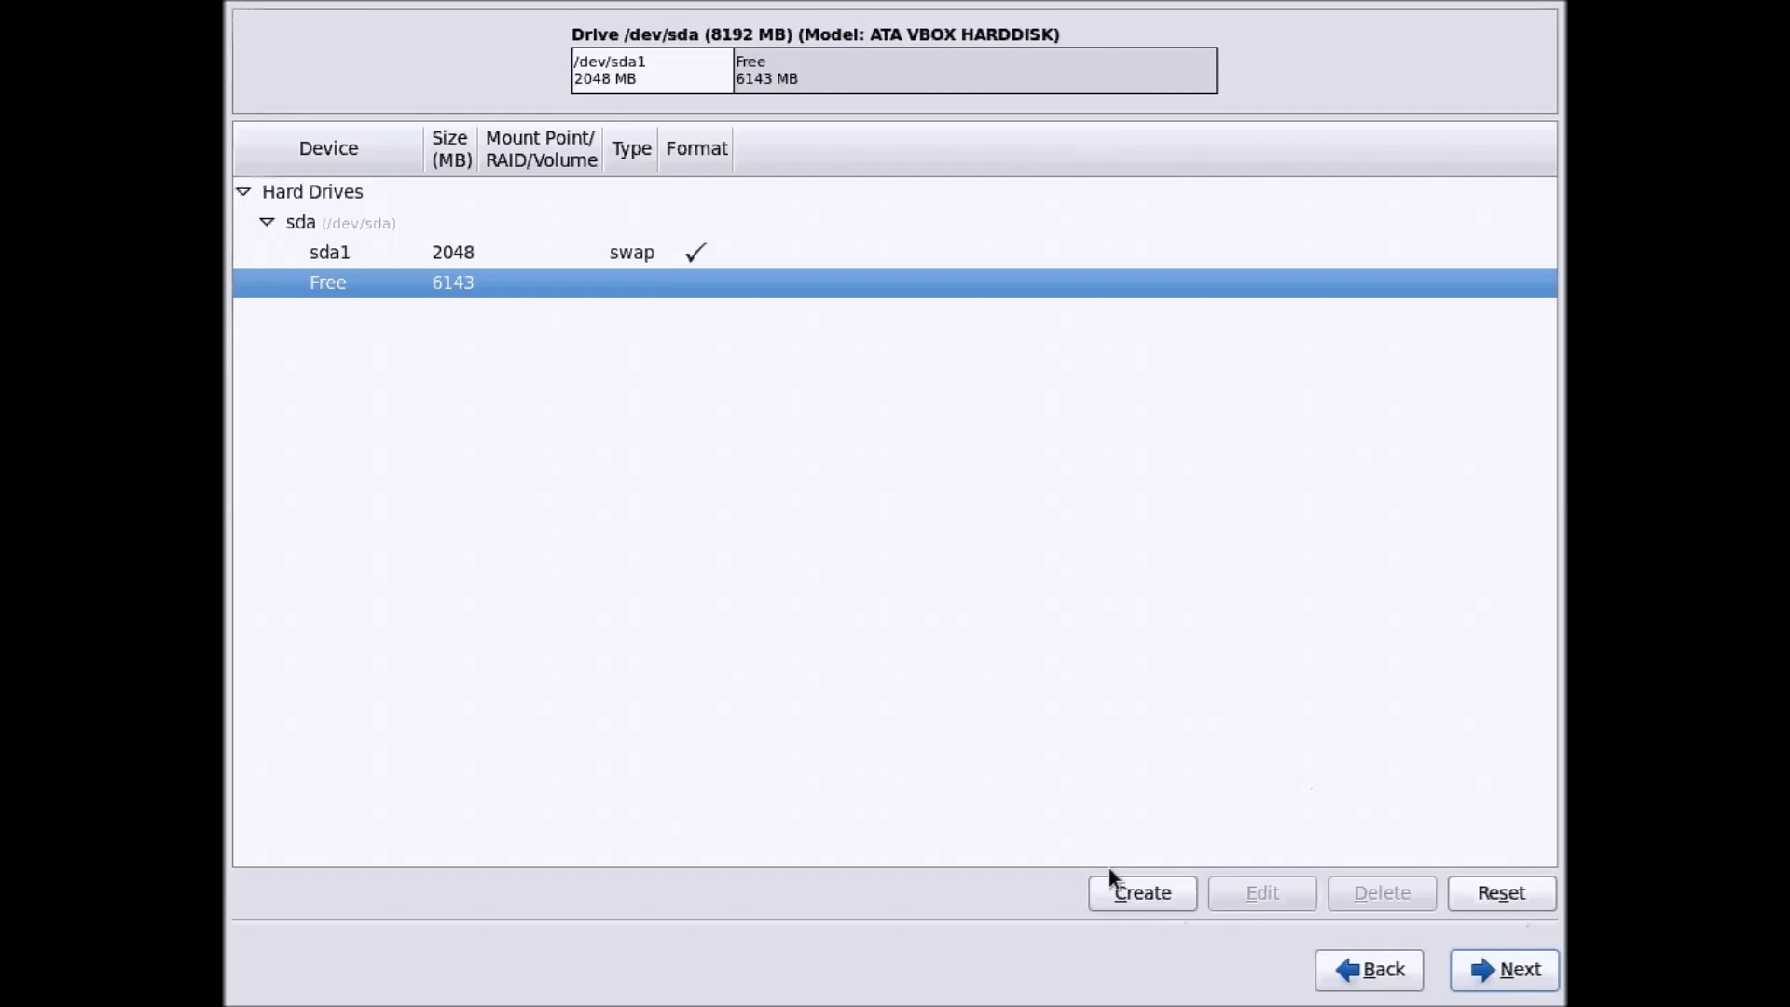
click(1124, 891)
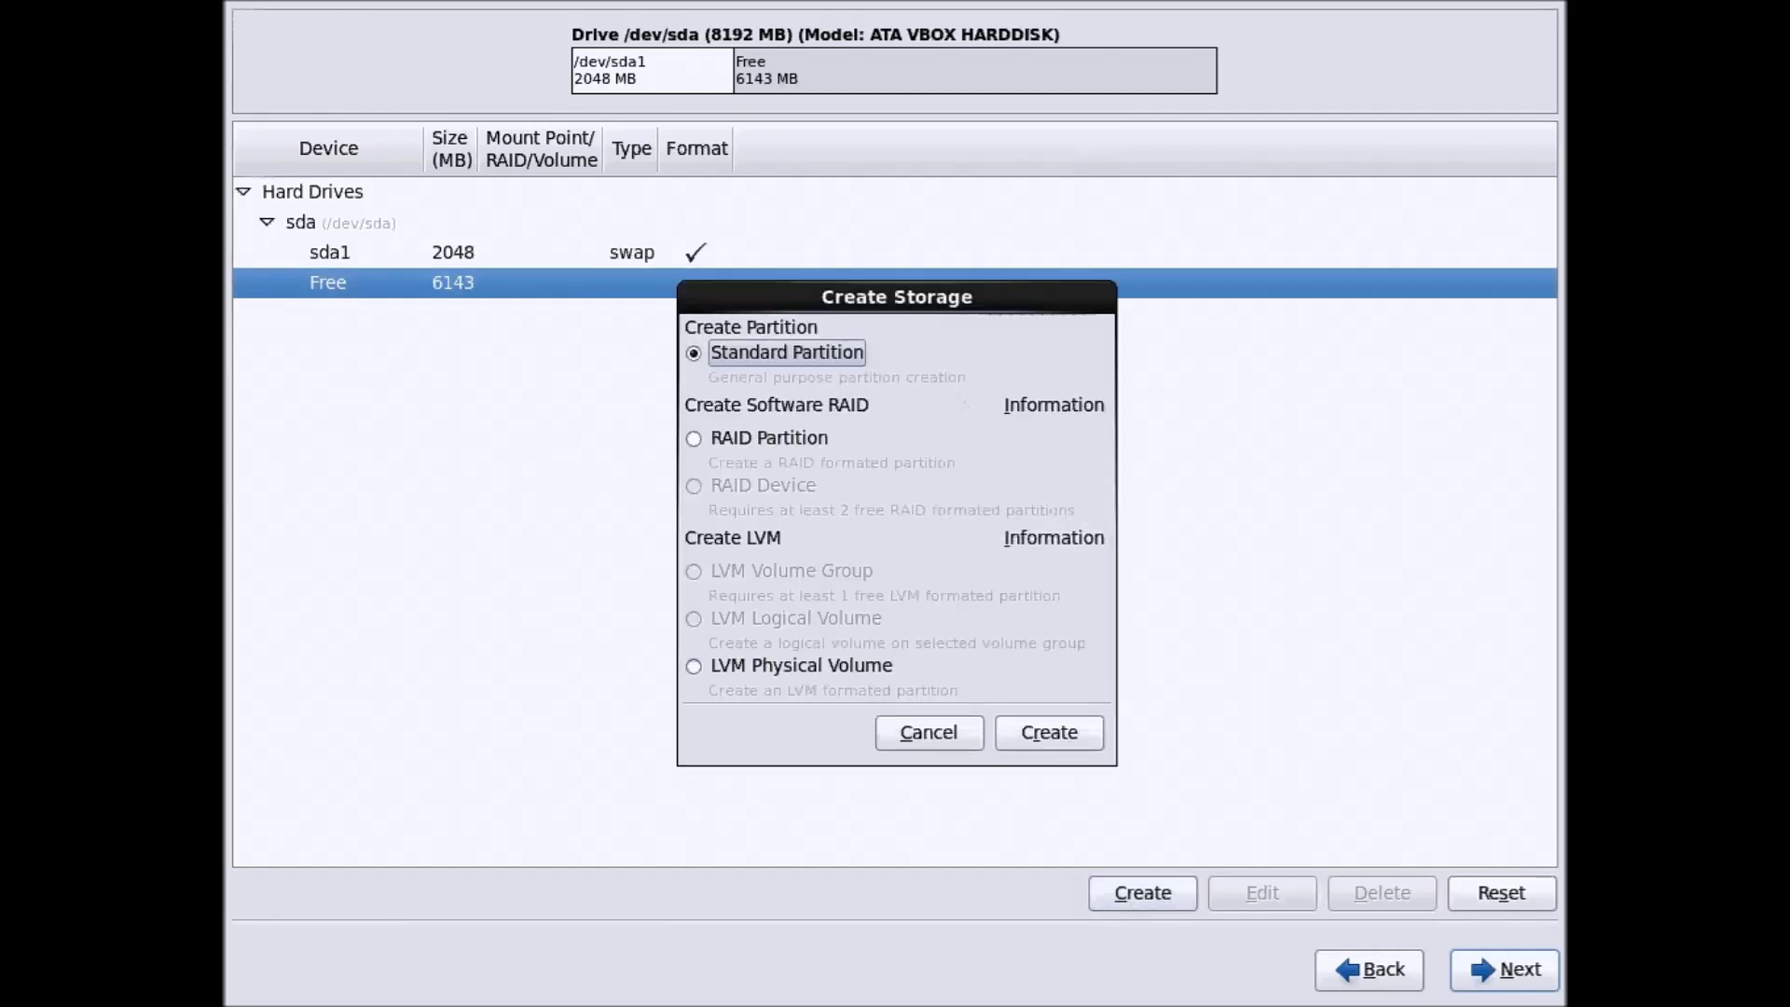
click(1020, 729)
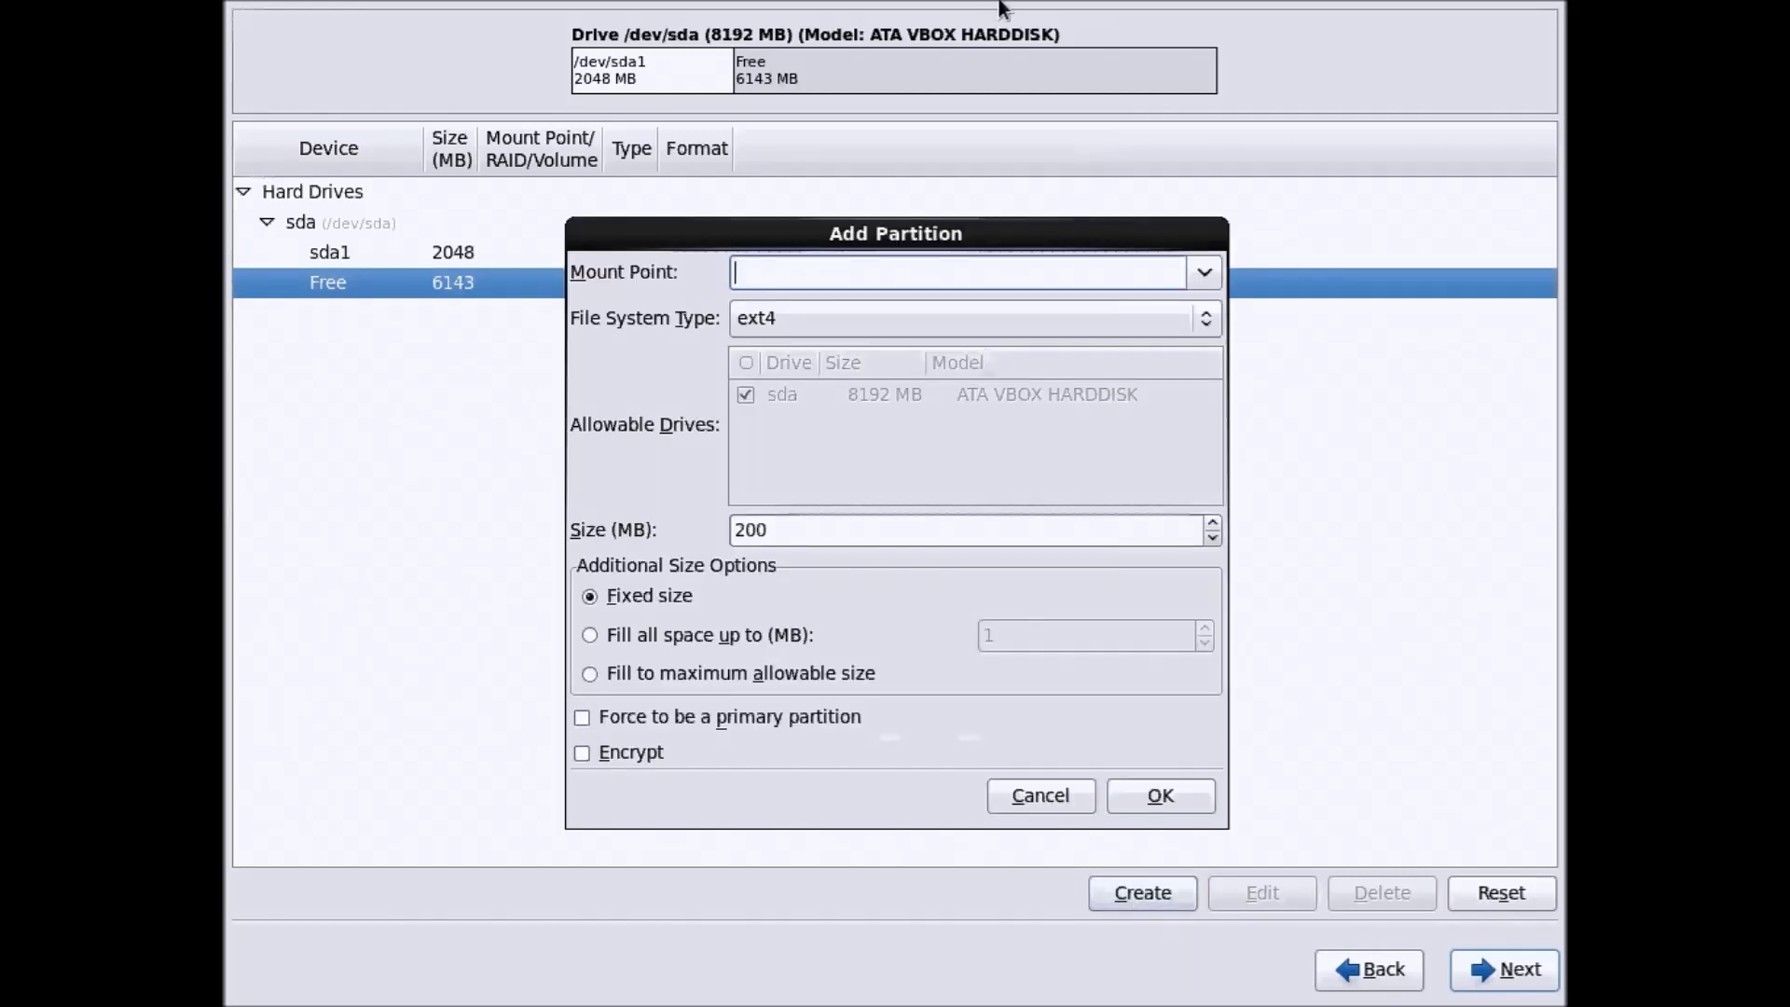
click(1205, 318)
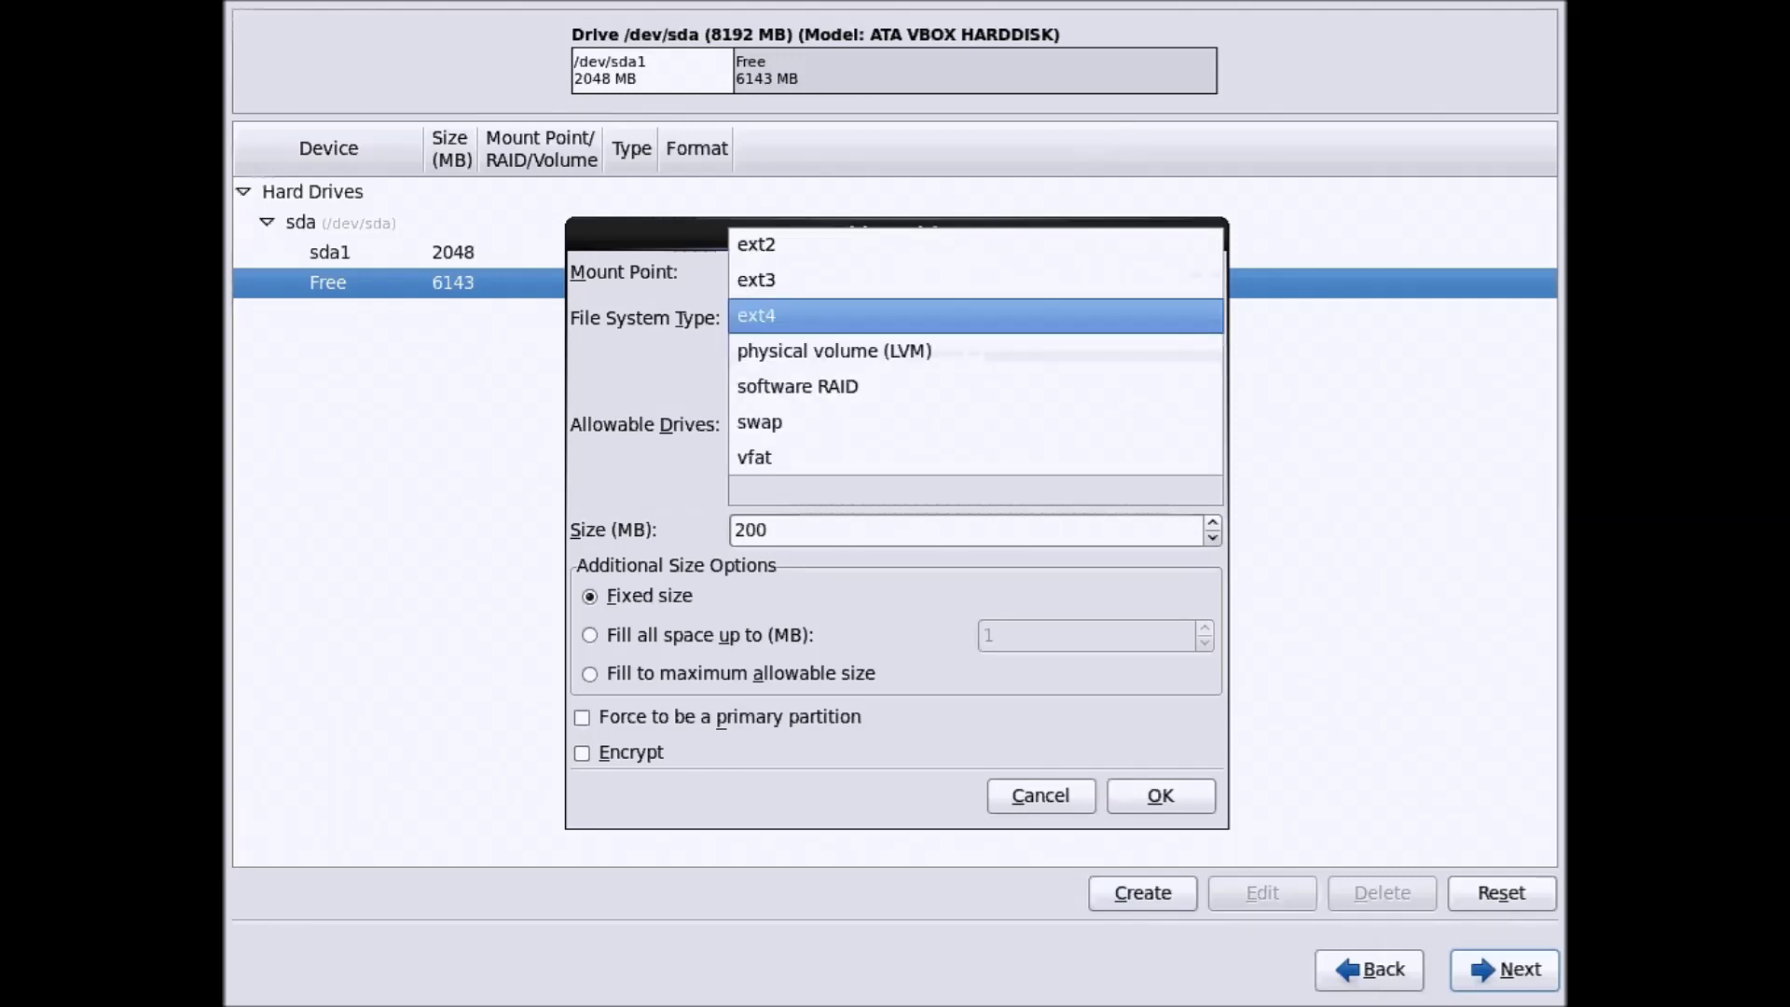
click(1203, 315)
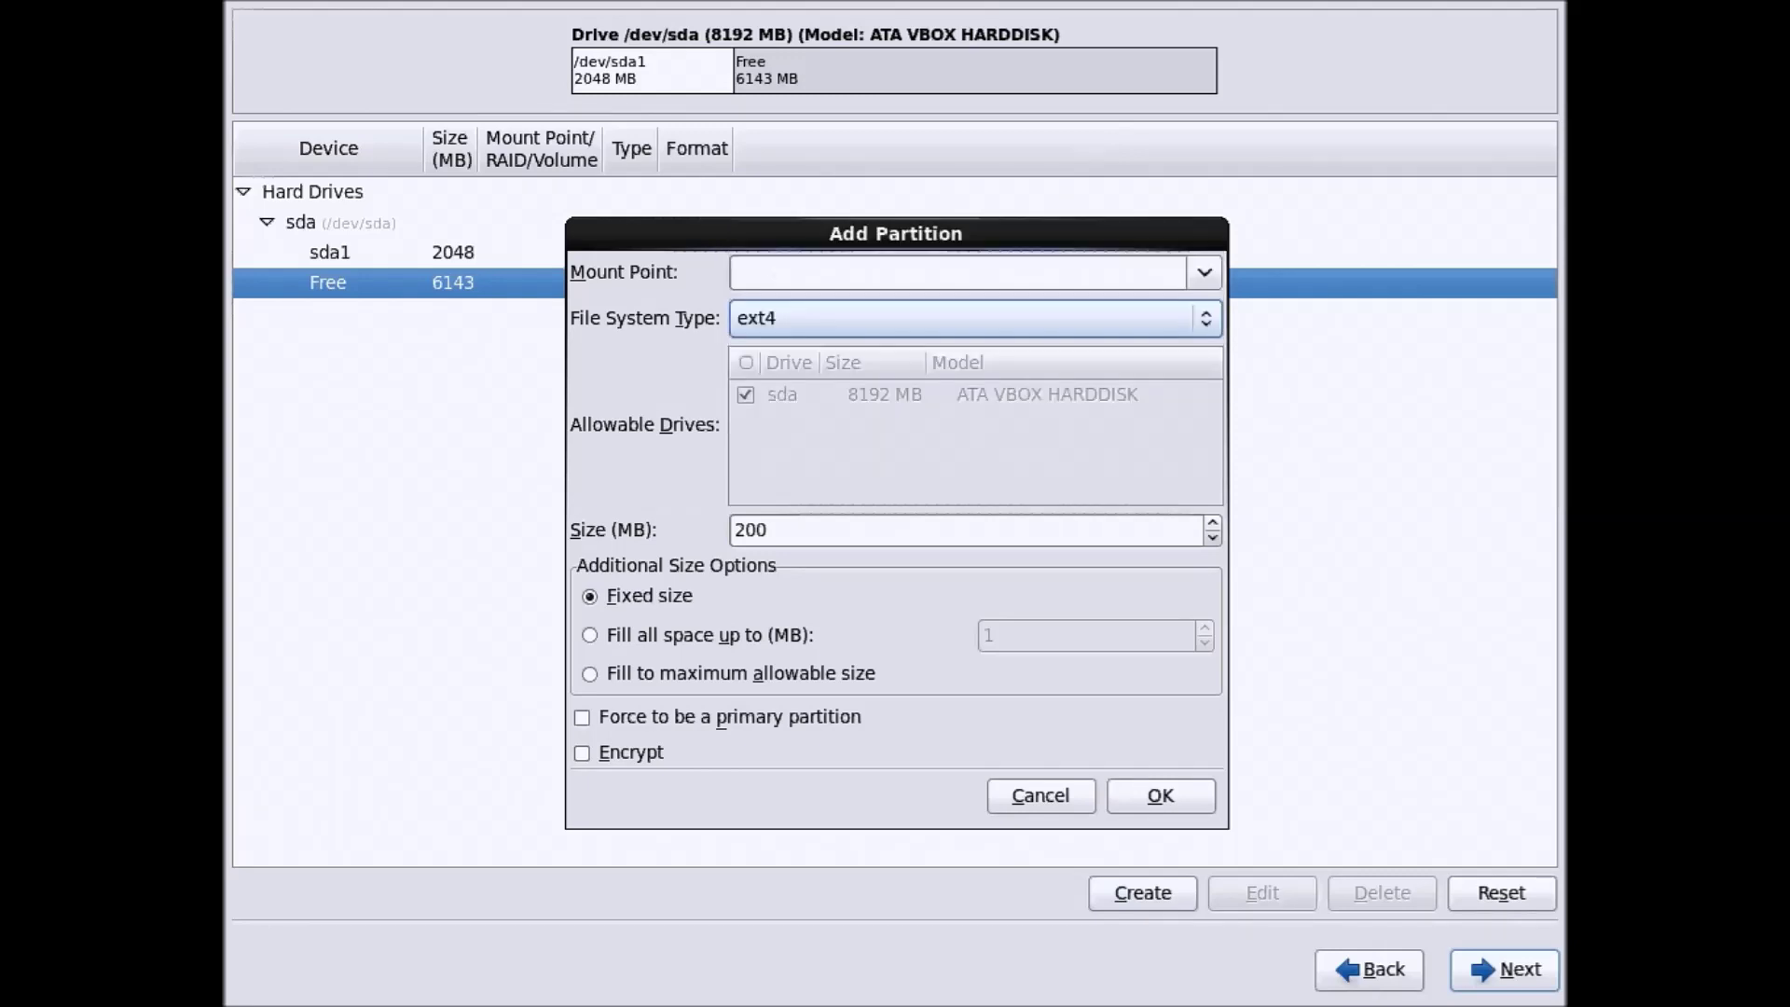
click(1205, 273)
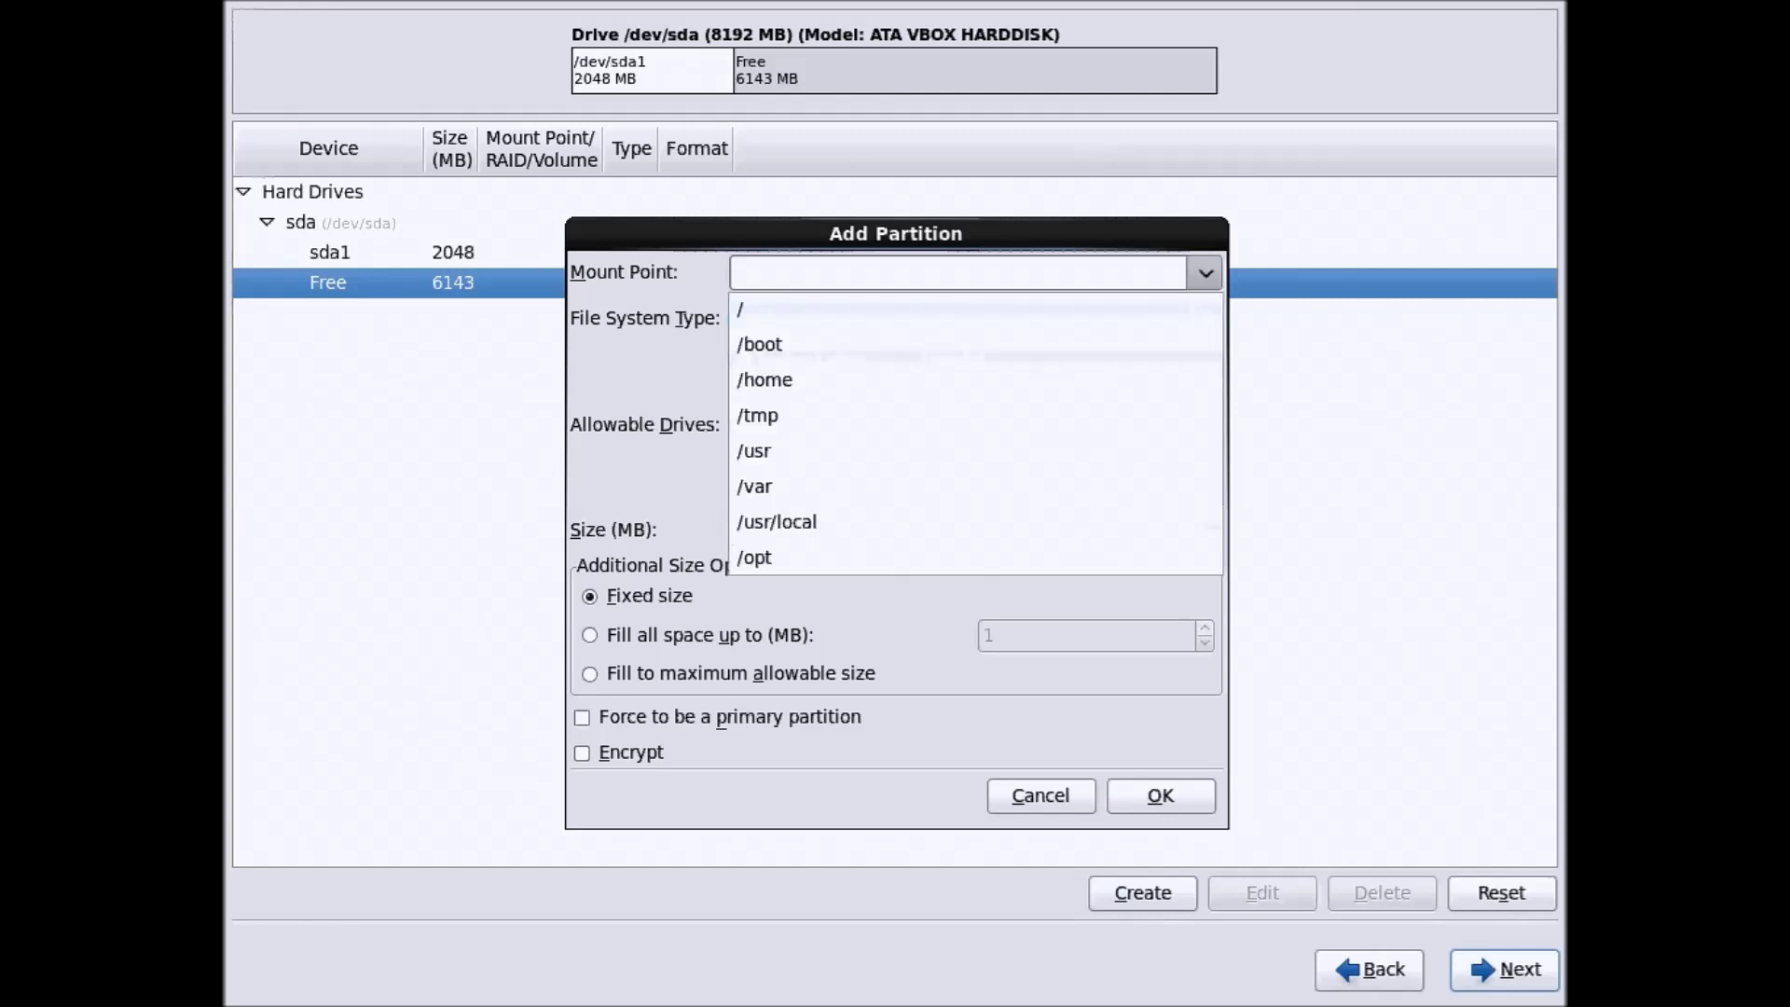
click(1188, 341)
click(764, 530)
drag(766, 529, 733, 530)
text(100)
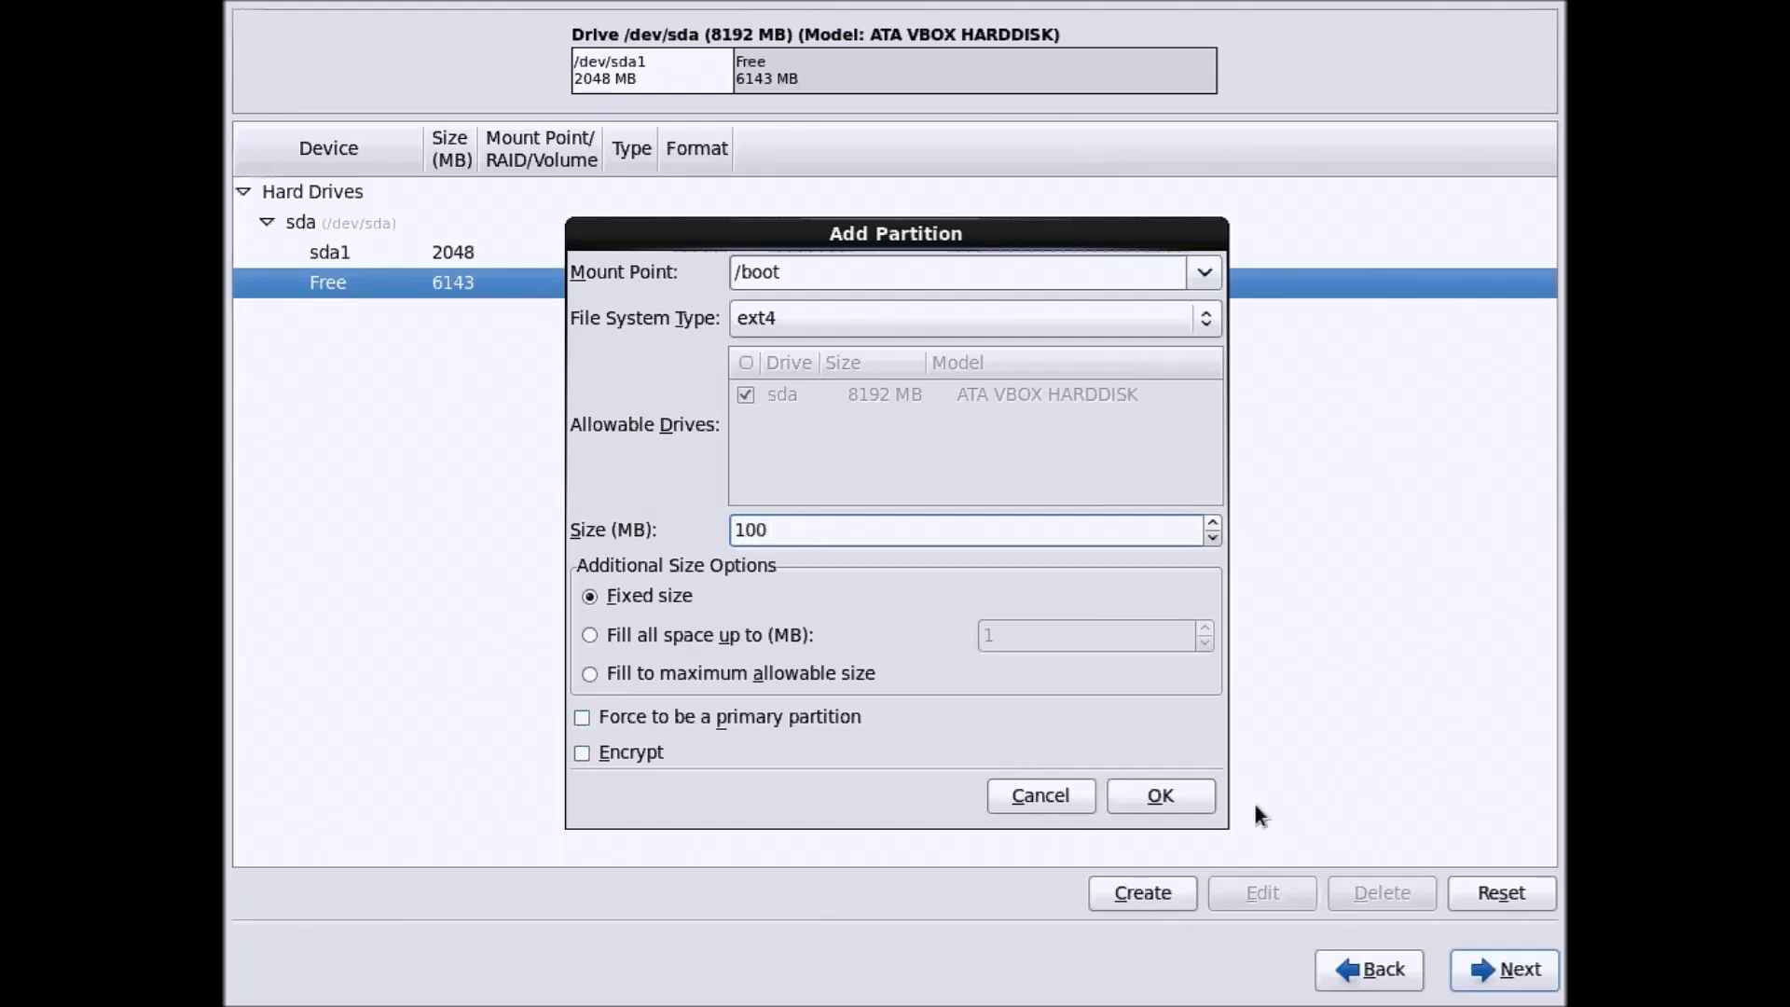
click(1200, 787)
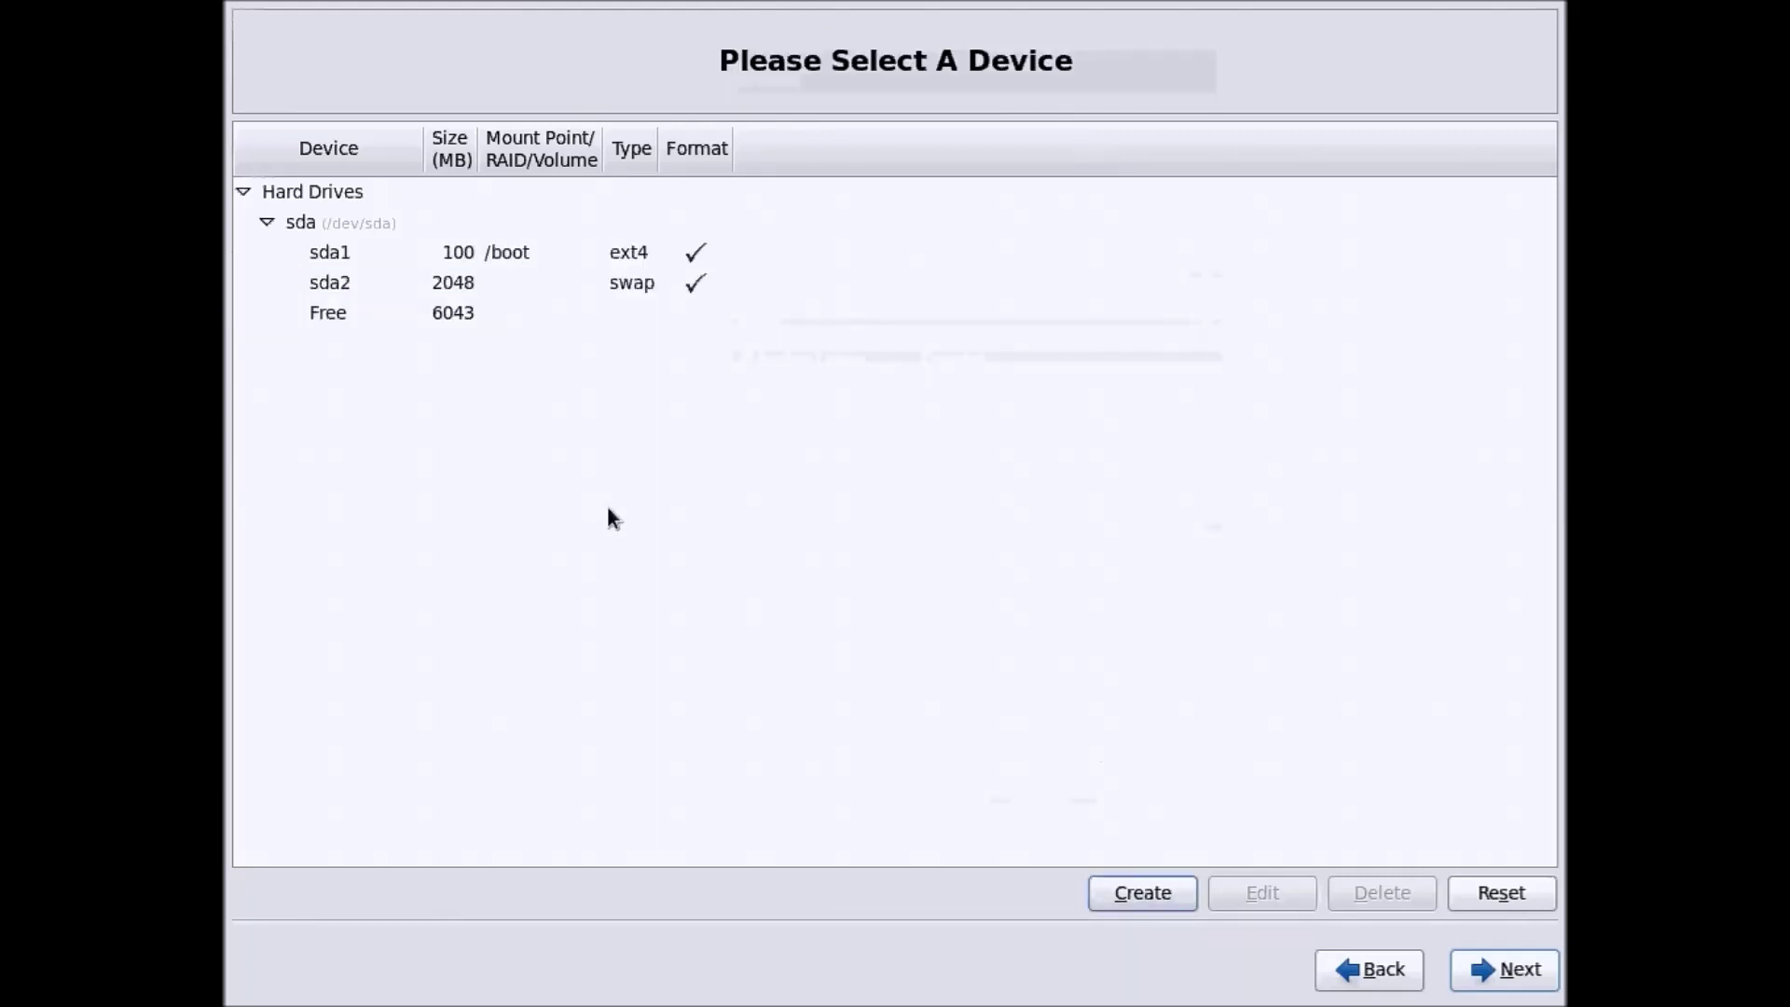
click(476, 314)
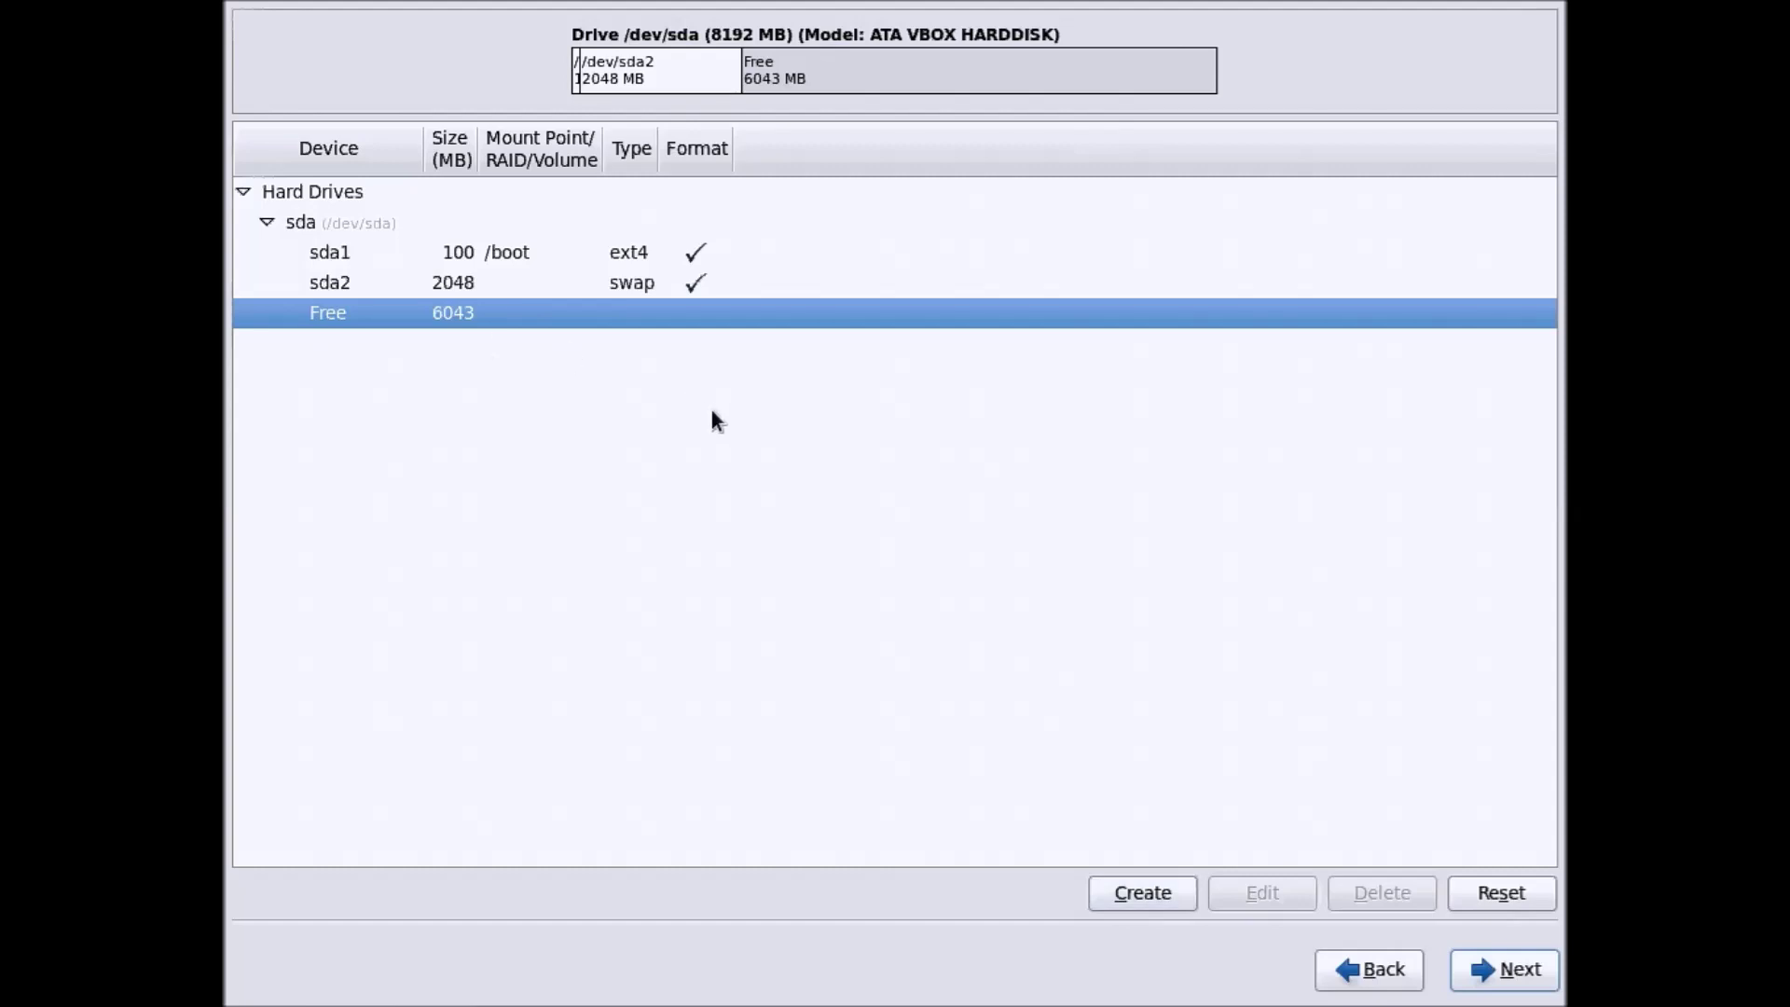
Create a 5000 MB standard ext4 partition mounted at / from the 6043 MB free space
click(1175, 892)
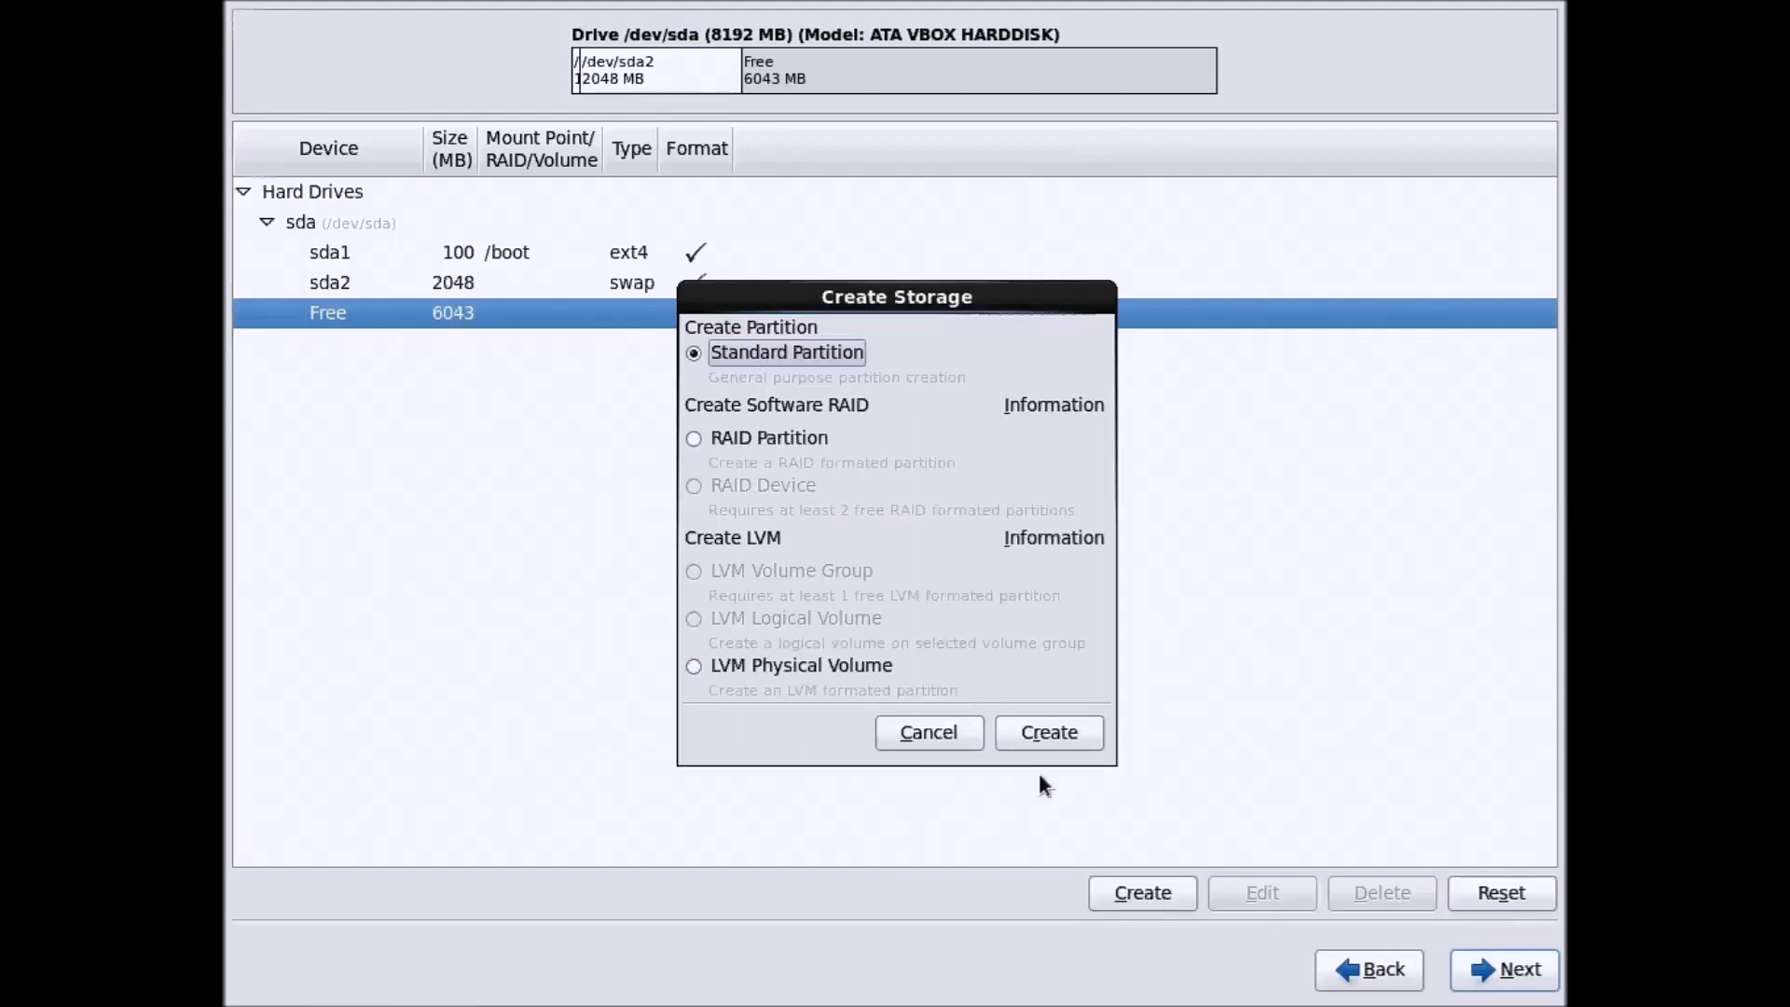
click(1049, 733)
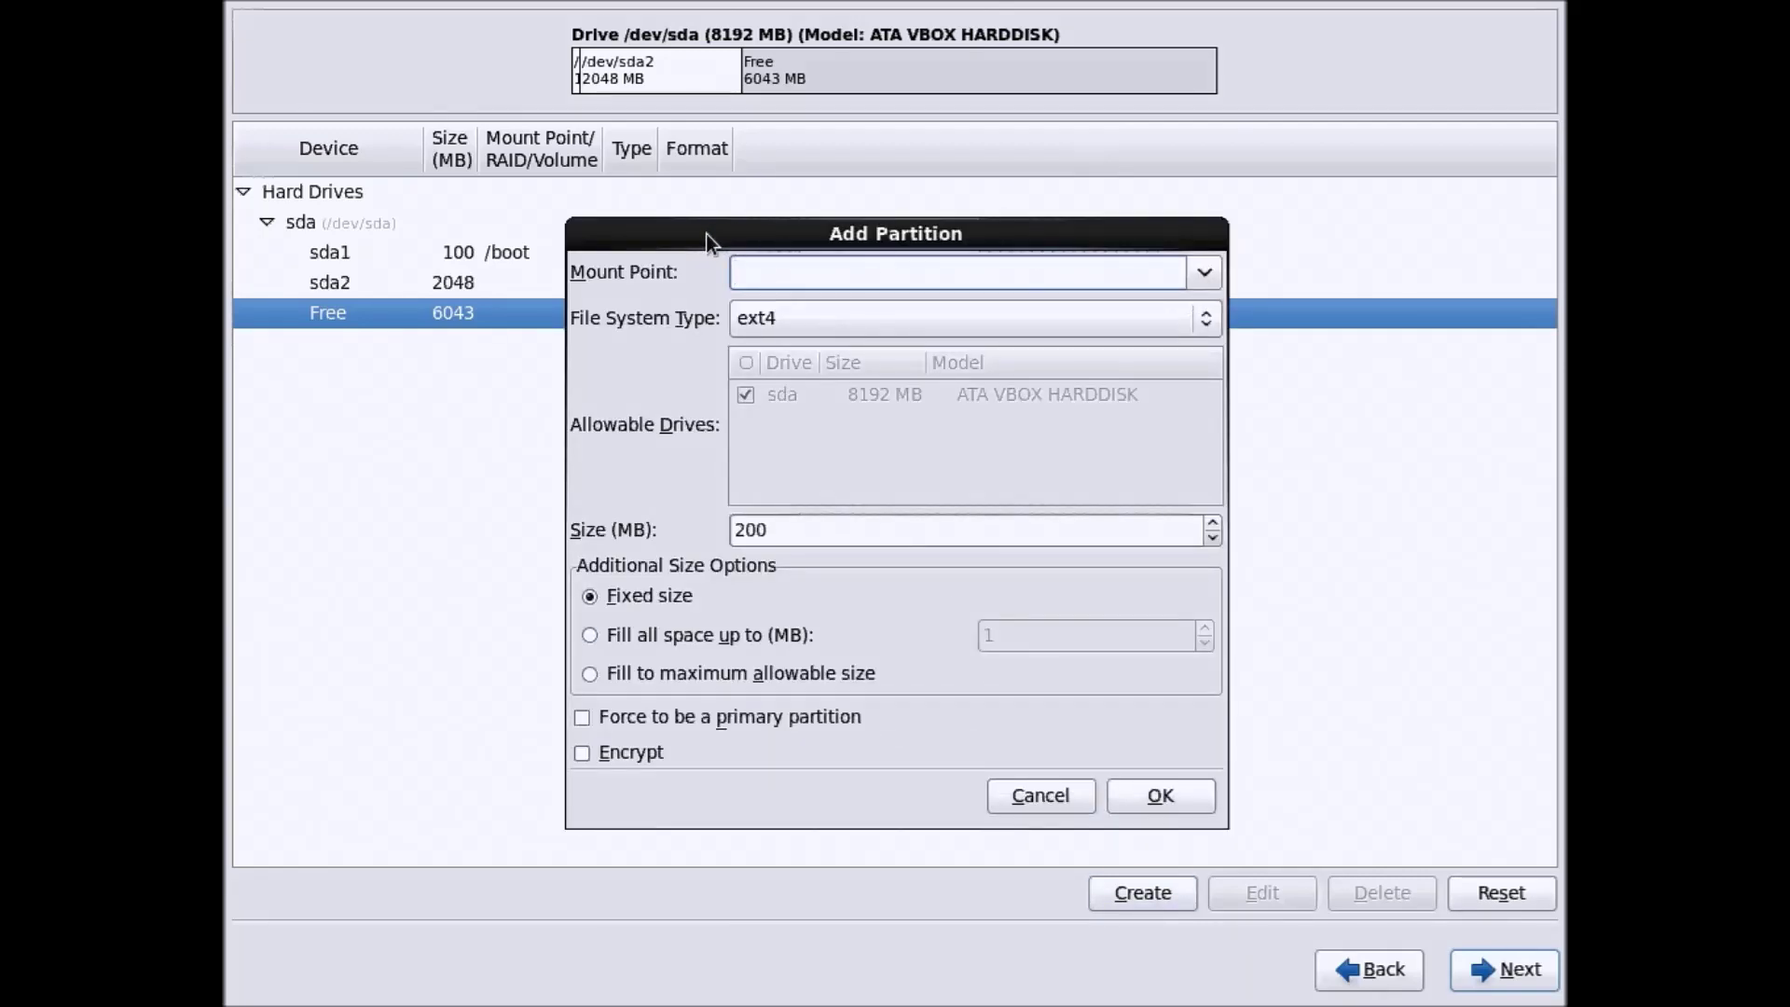
drag(707, 233, 1008, 243)
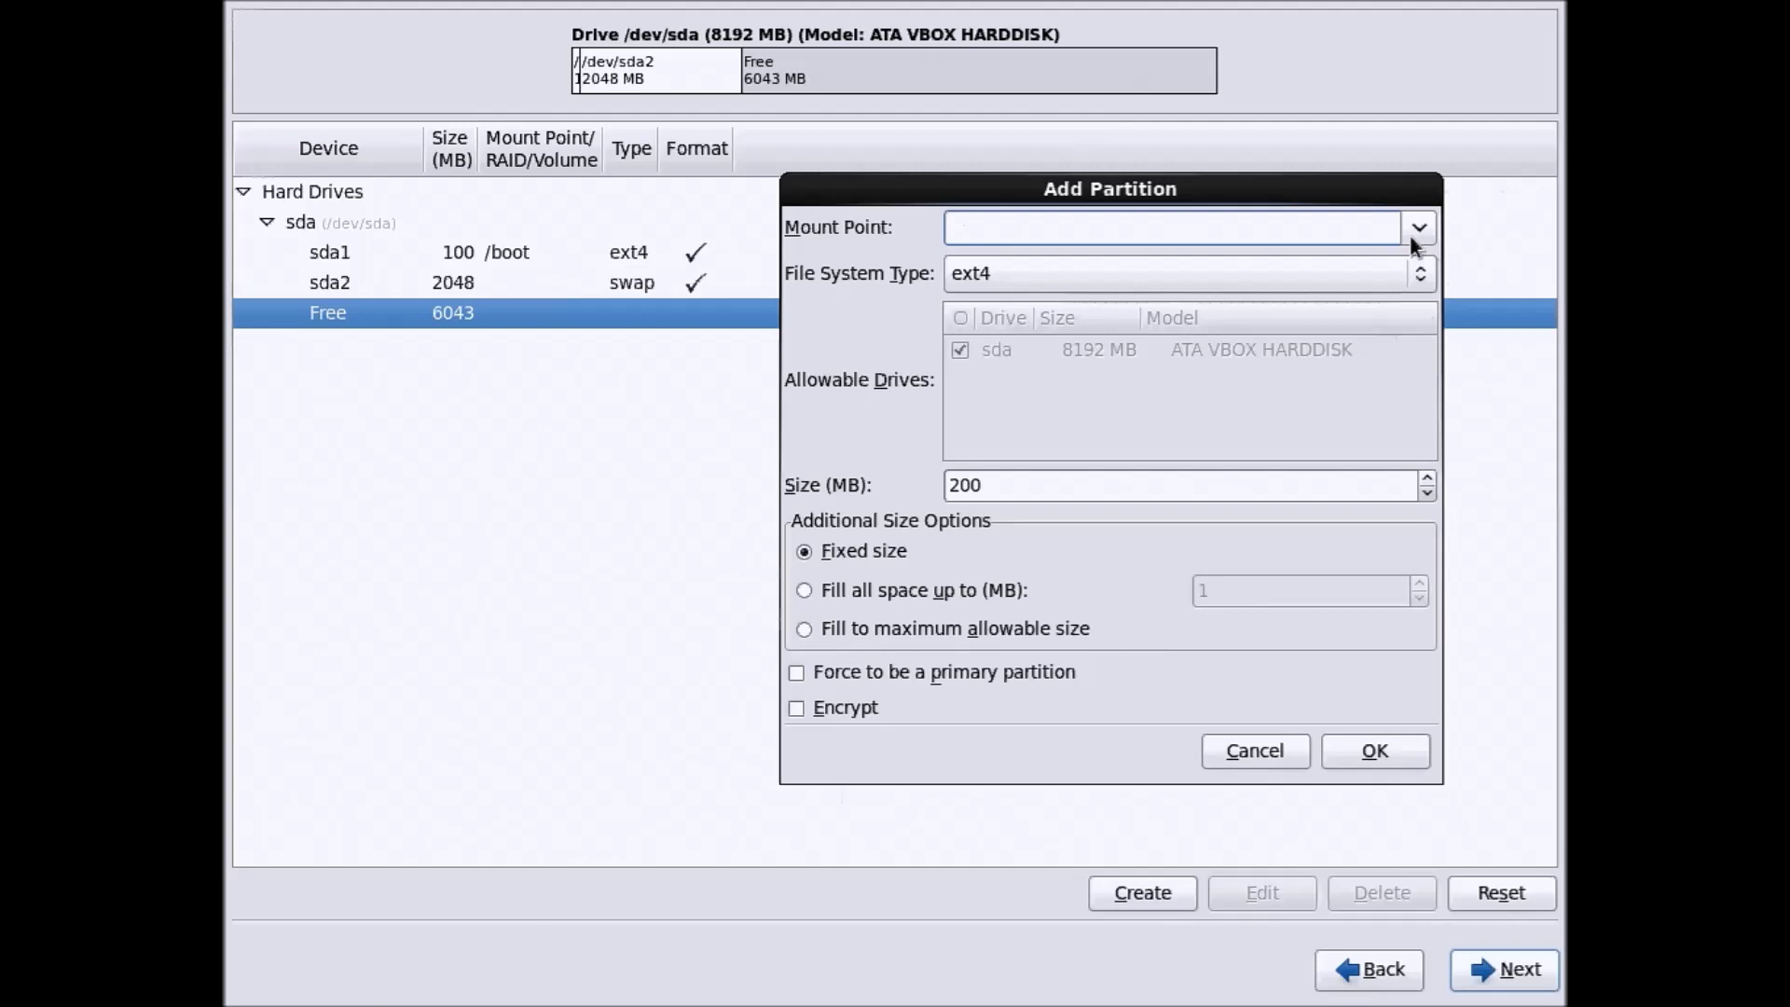
click(1418, 227)
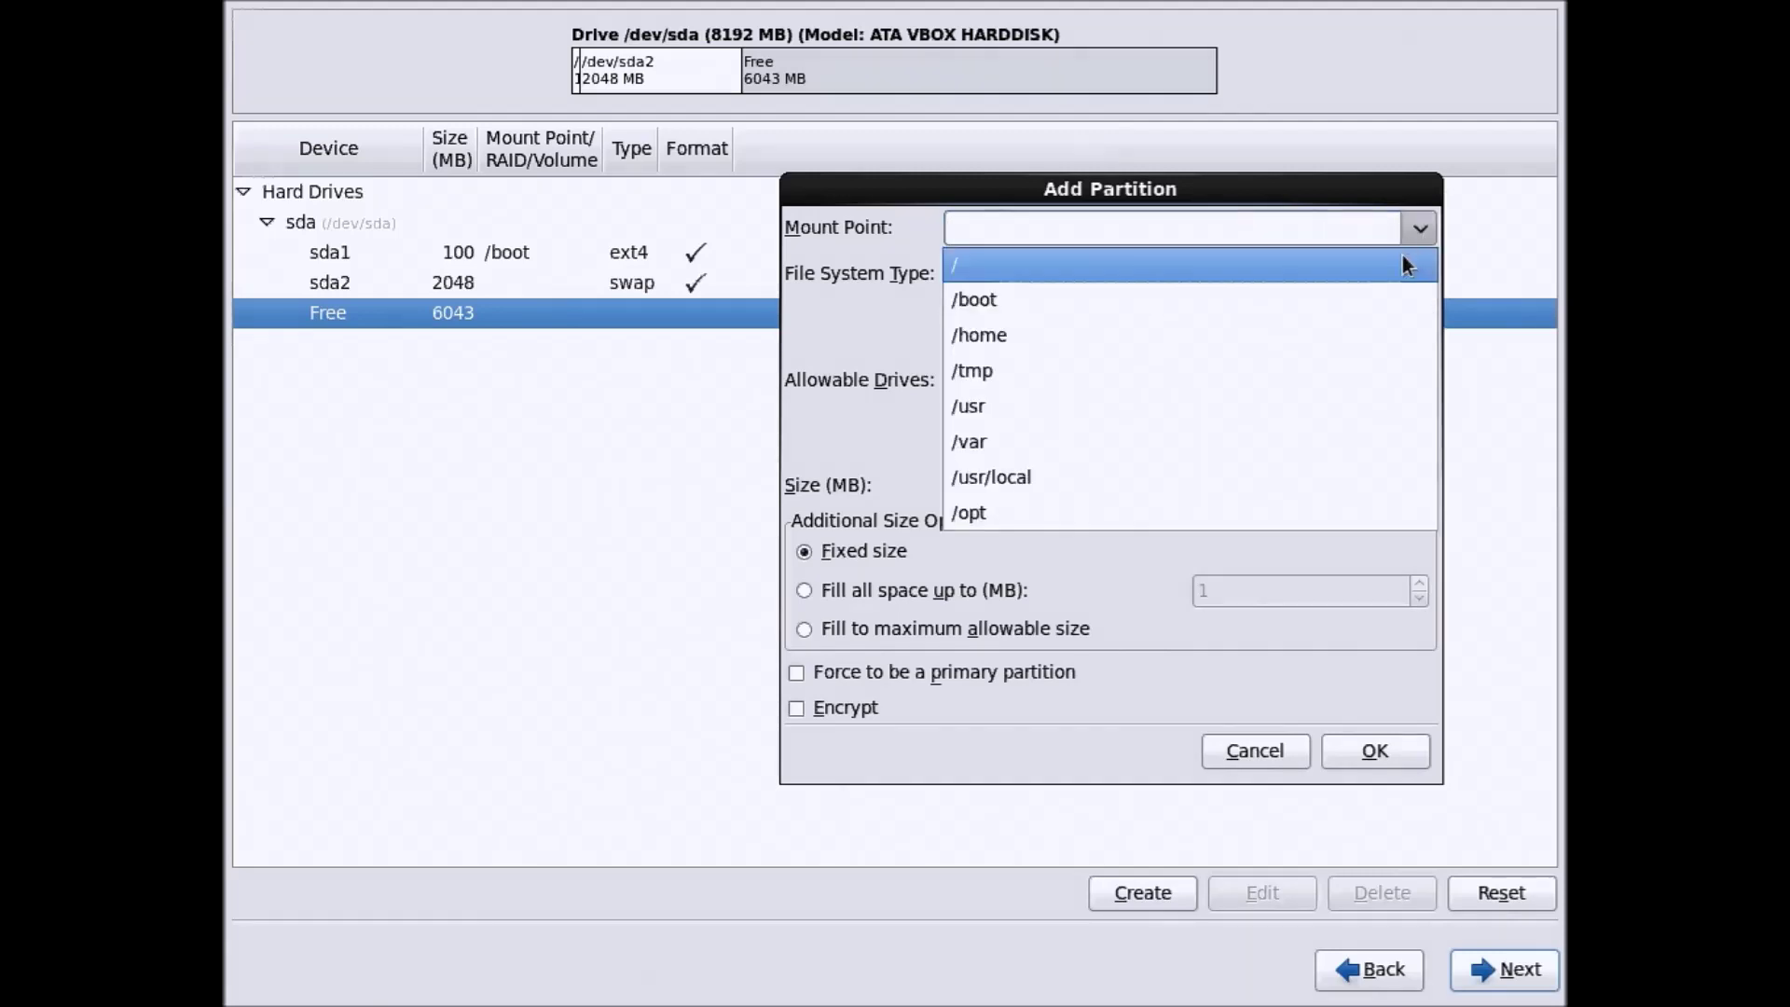
click(1400, 254)
click(991, 238)
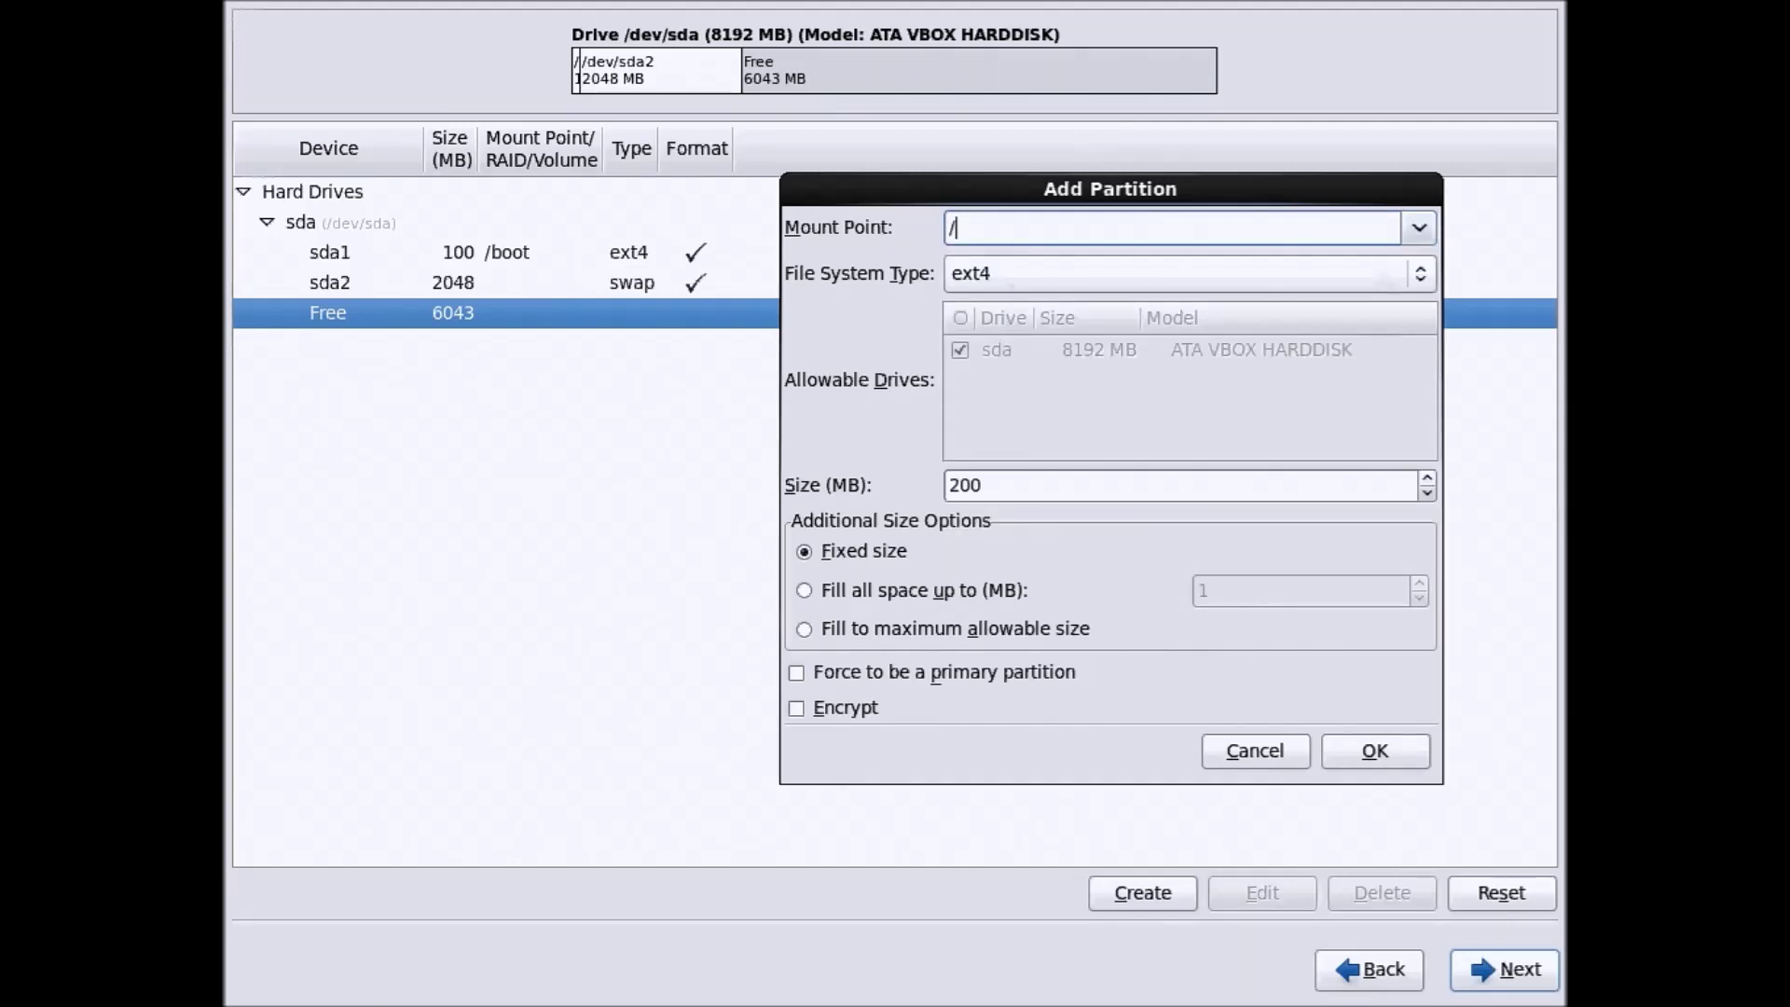
click(1017, 484)
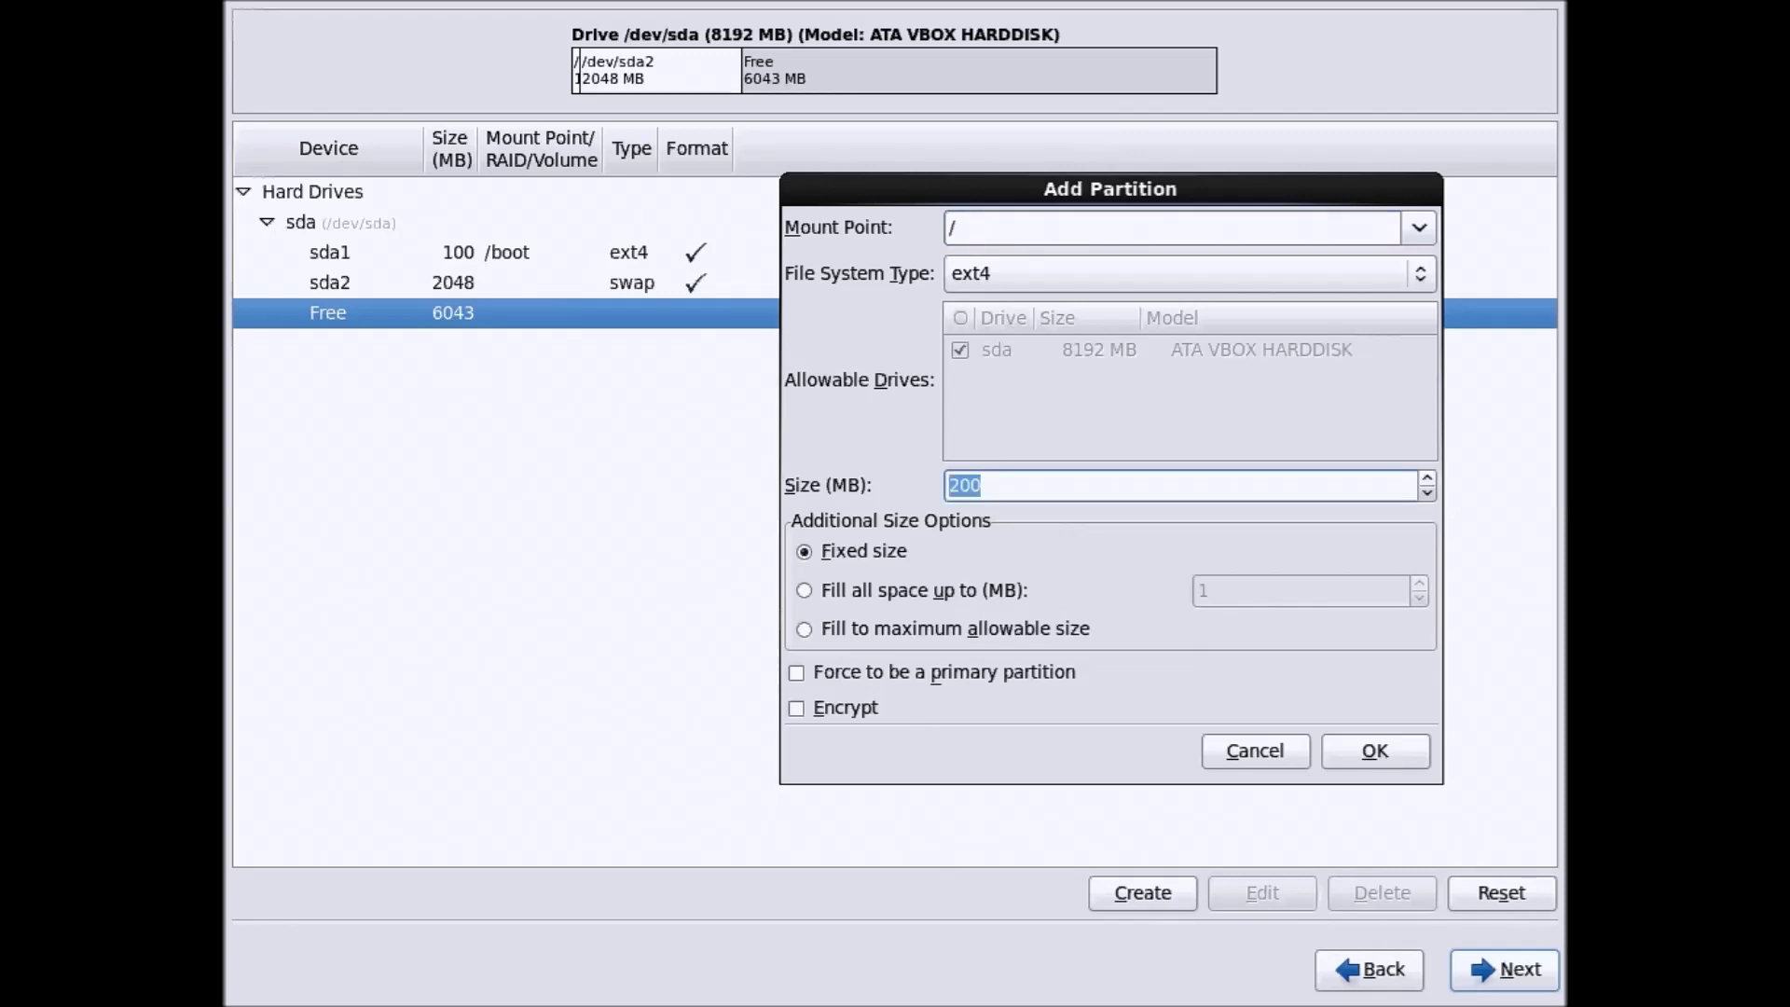
key(BackSpace)
text(5000)
click(1369, 753)
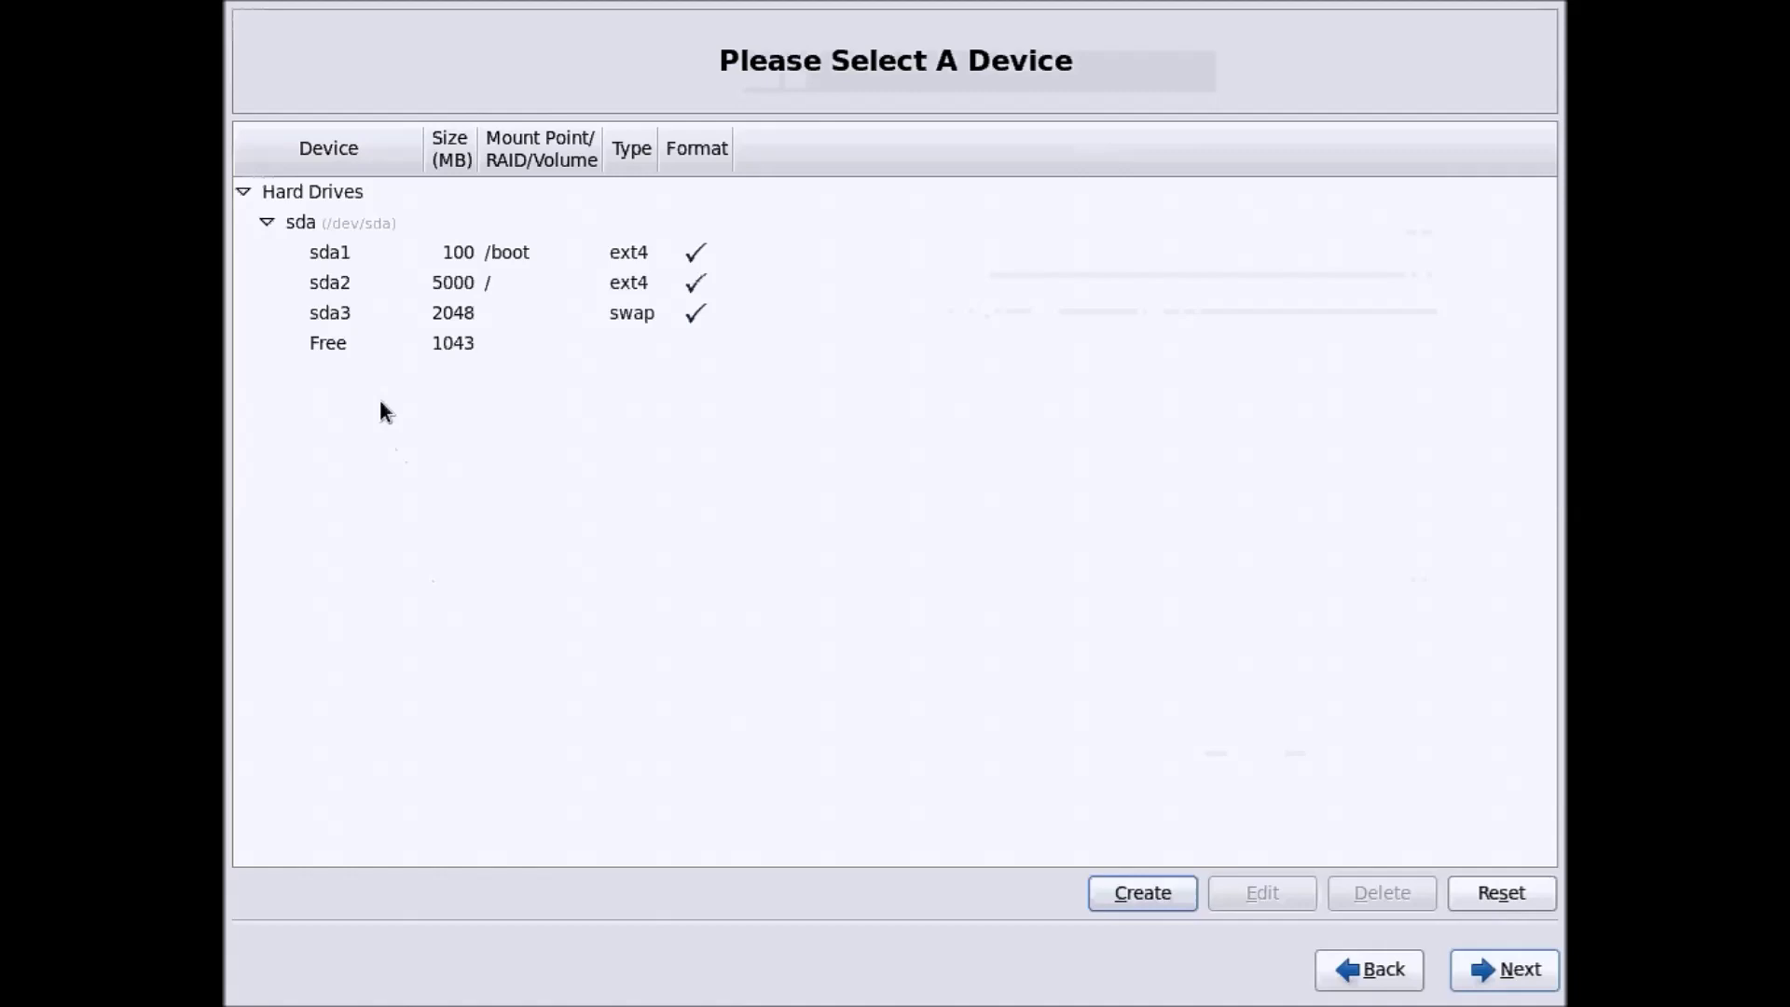
Try to create a standard /home partition of 1043 MB in the remaining free space
click(381, 343)
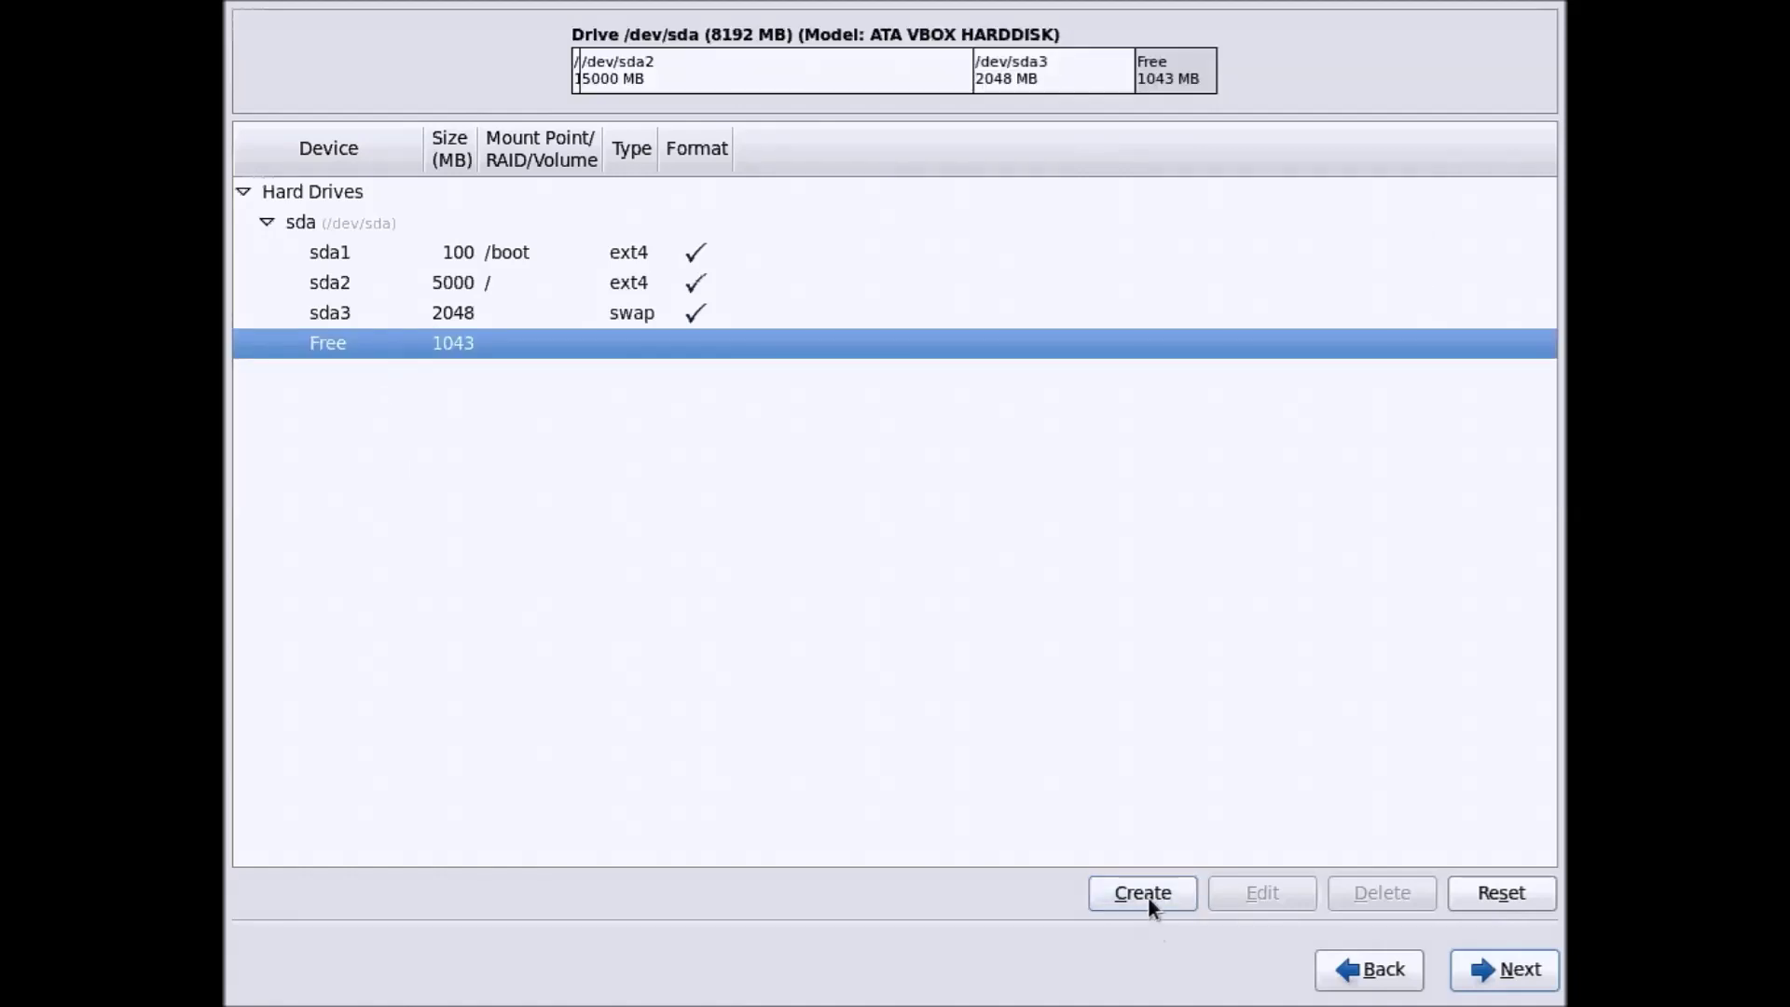
click(1144, 894)
click(1027, 734)
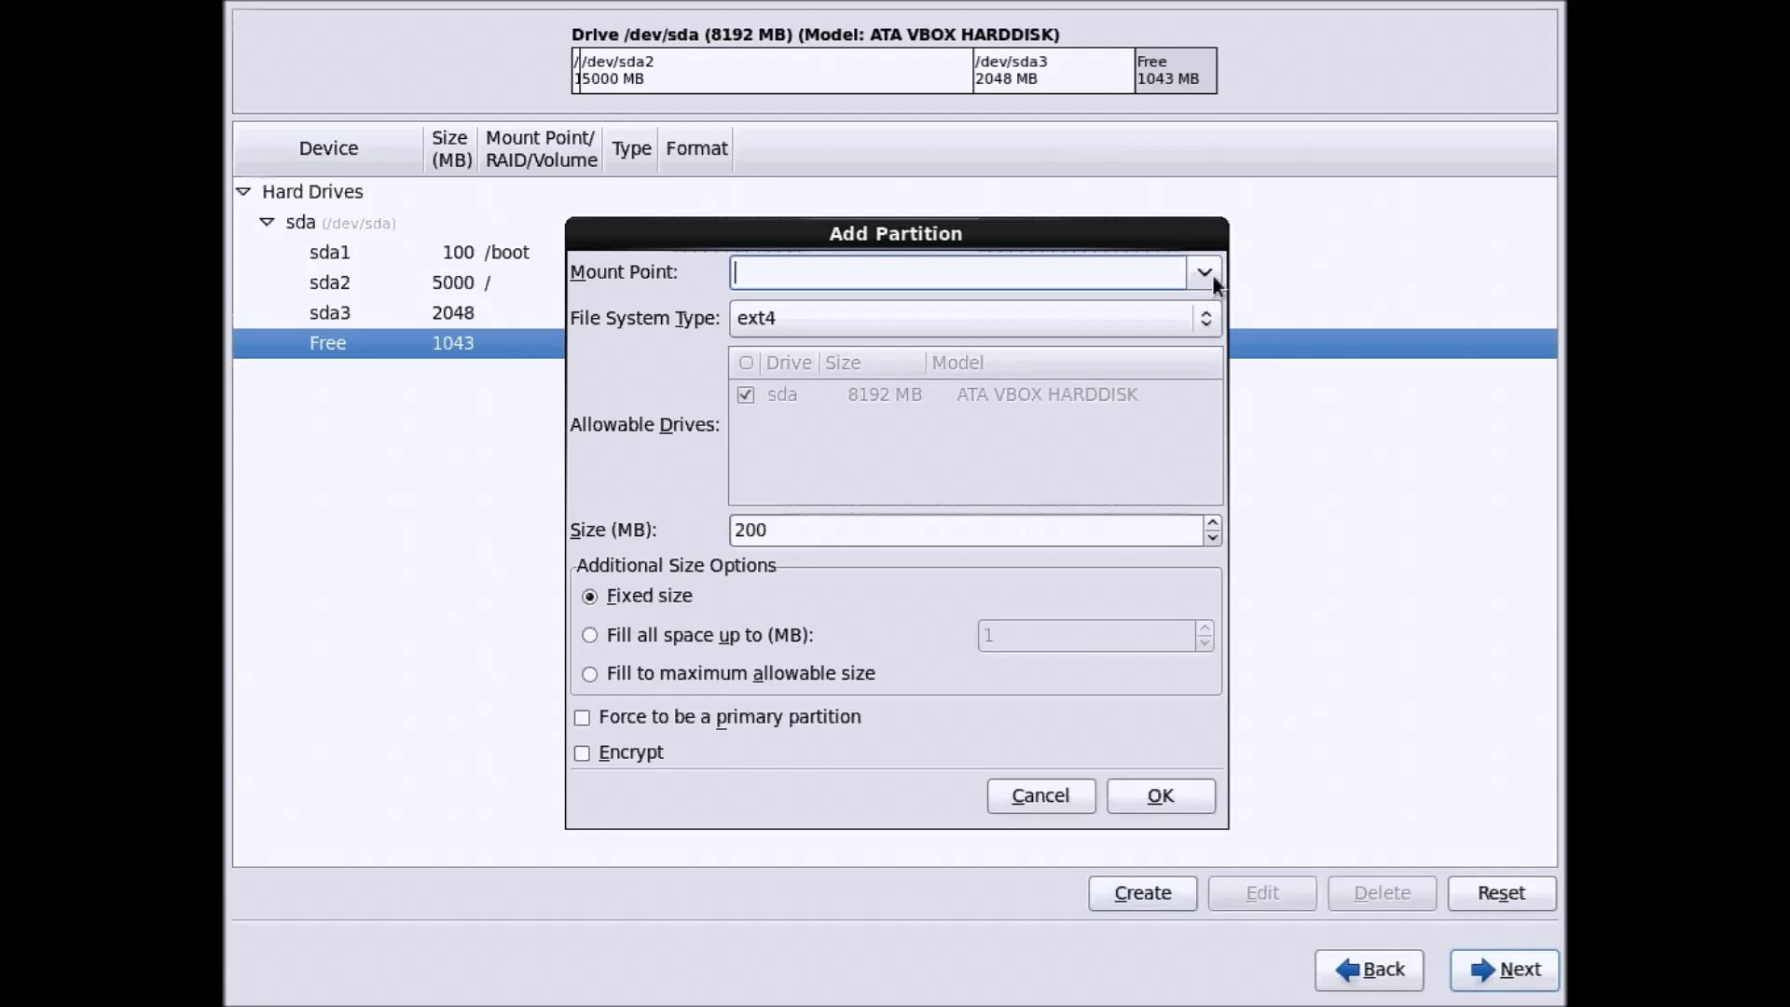
click(1204, 272)
click(1173, 379)
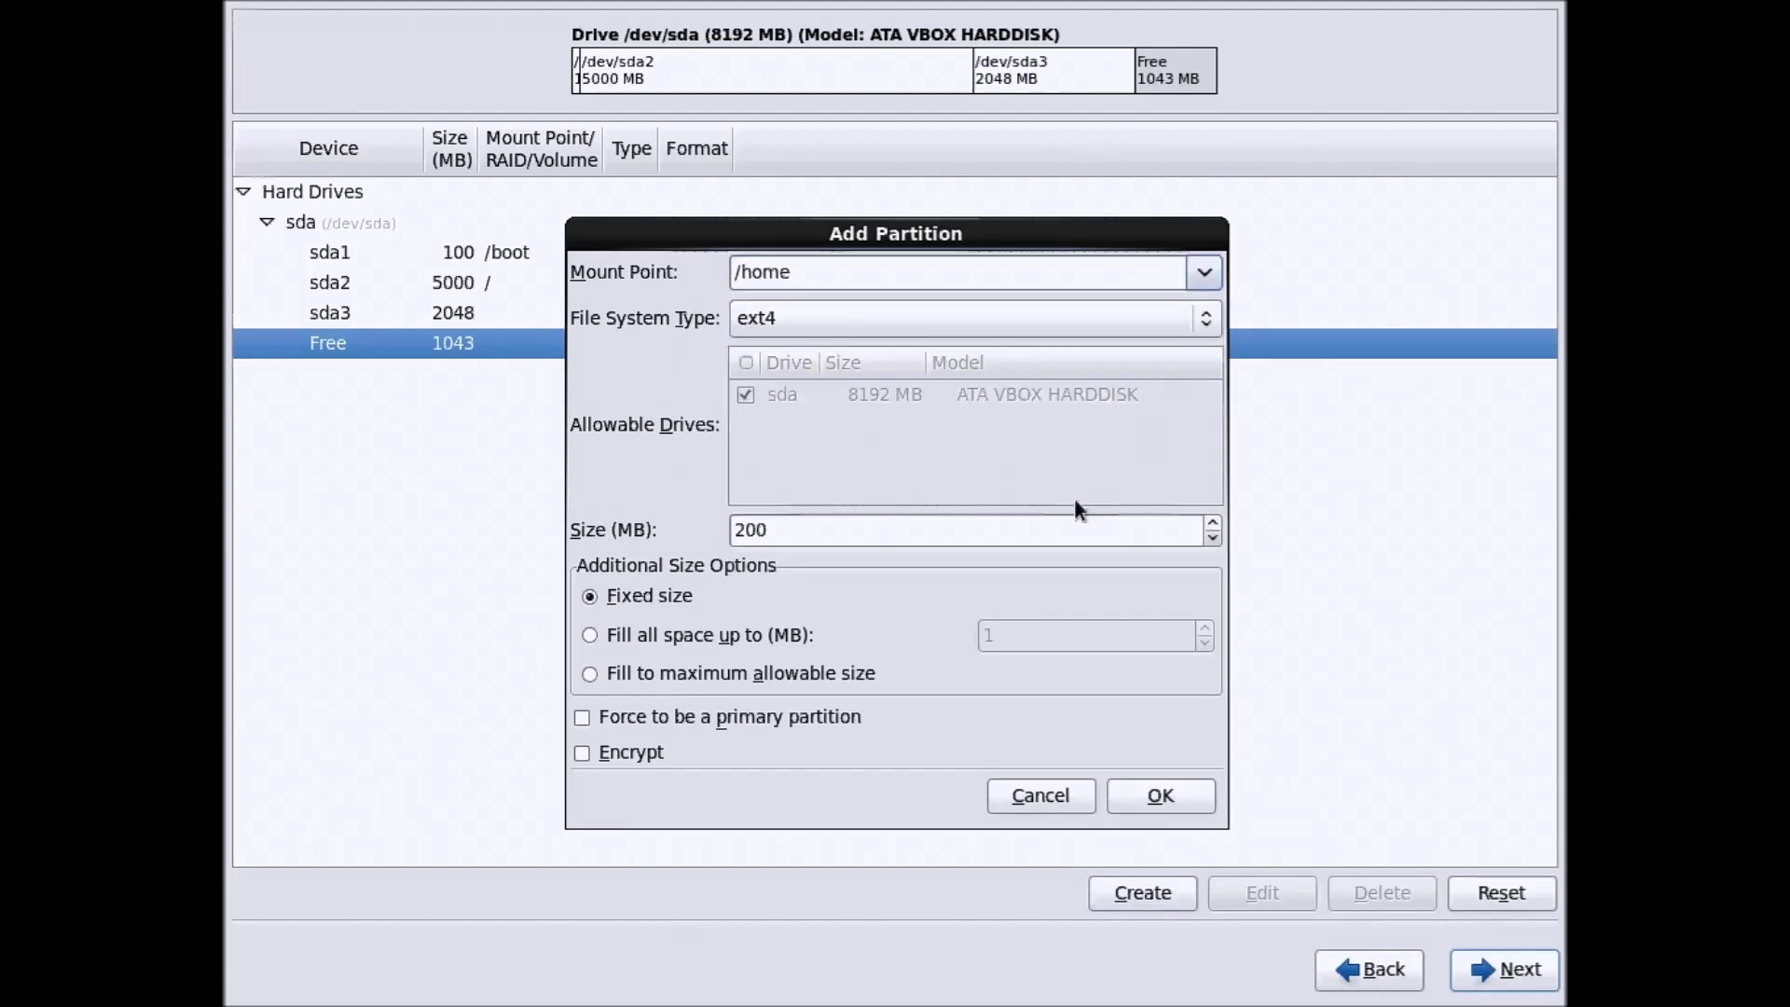
double_click(798, 532)
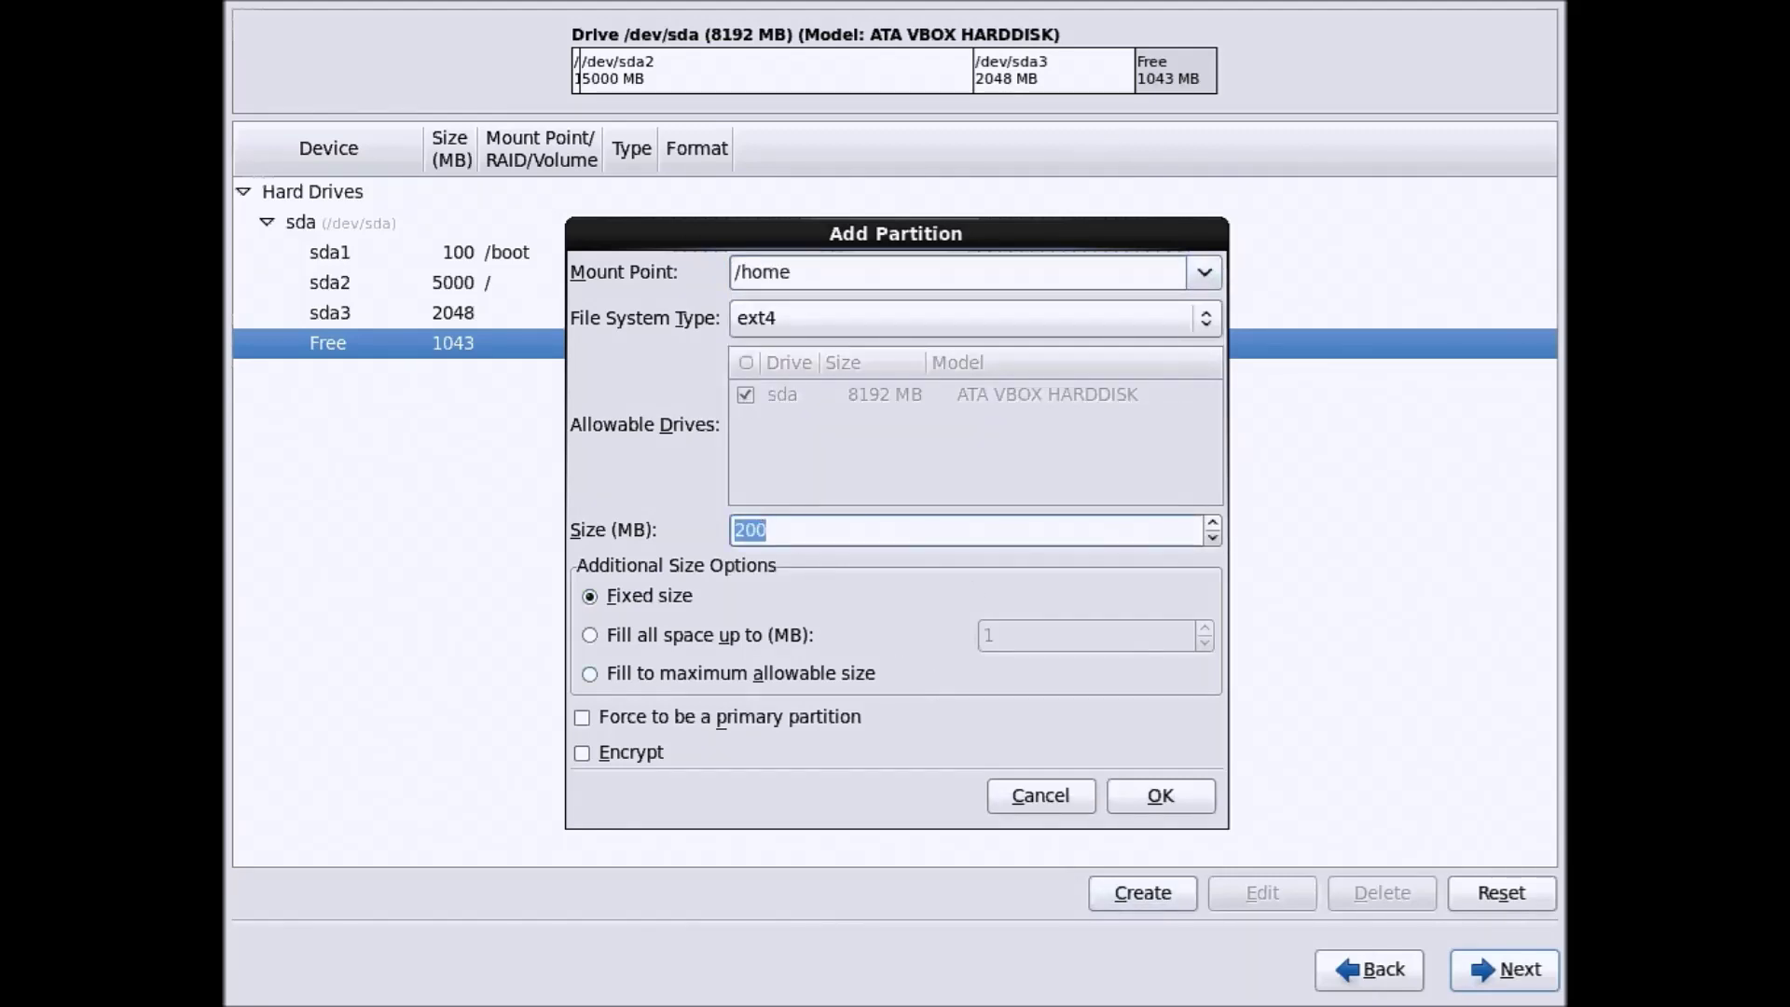
text(1043)
click(1176, 793)
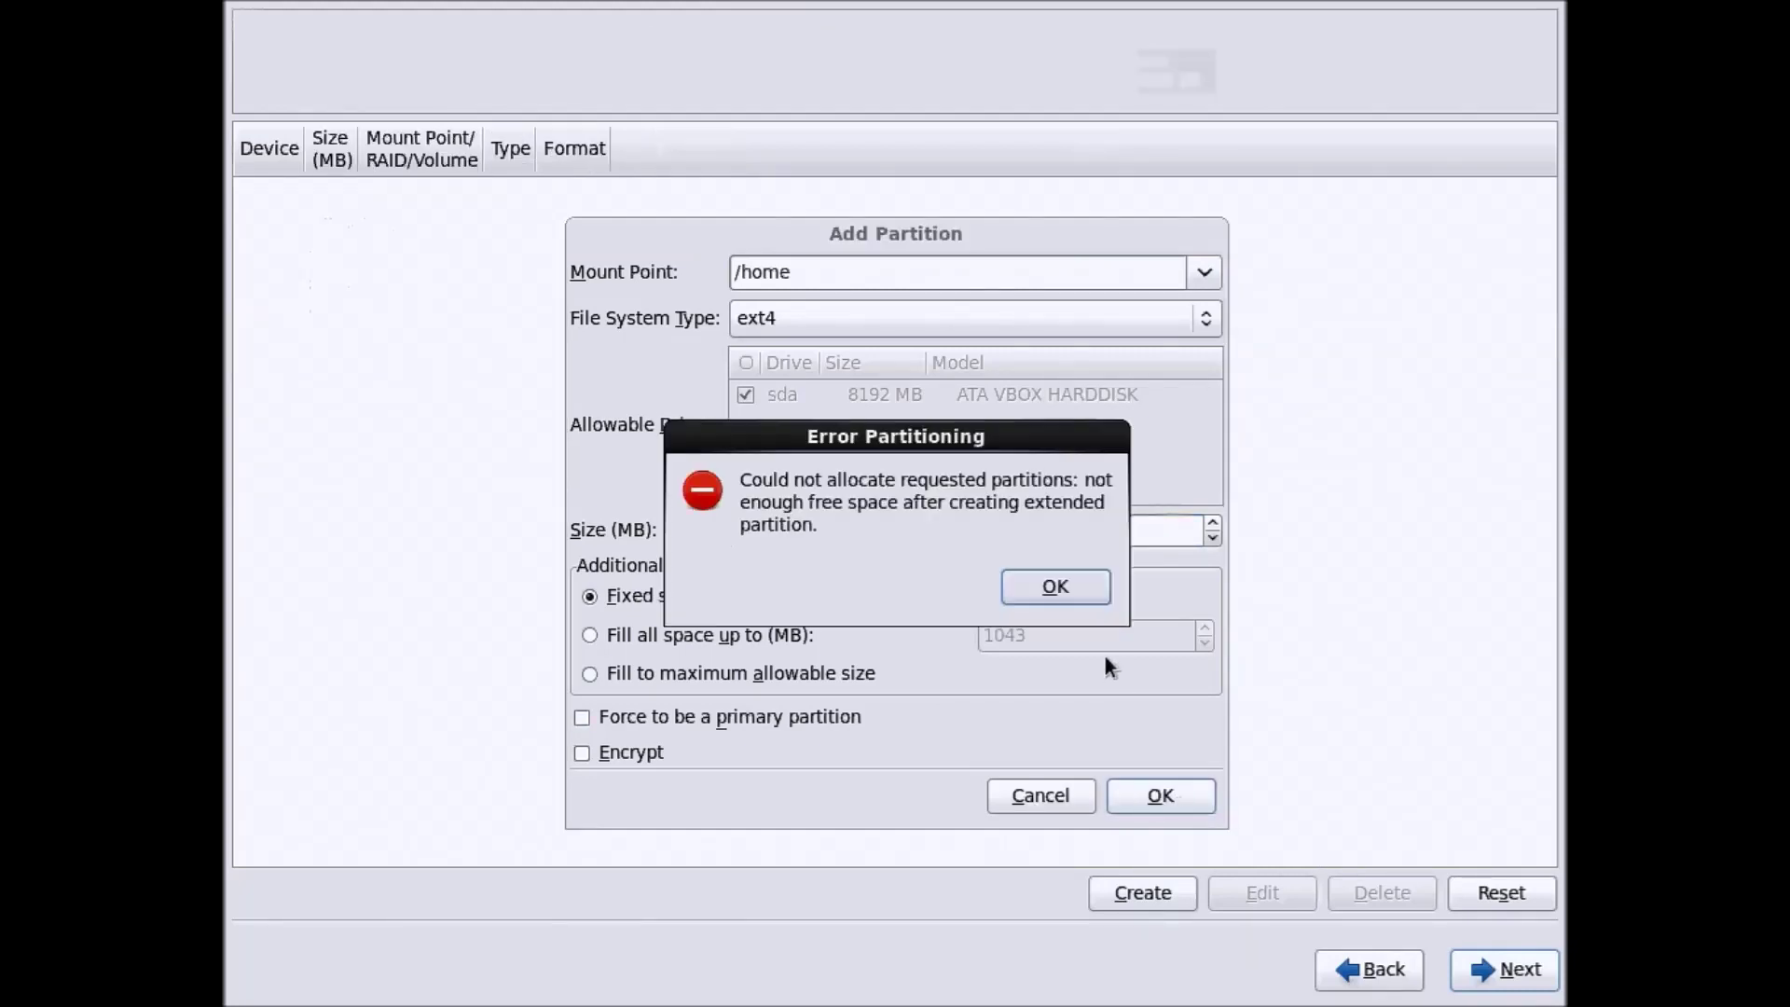
Dismiss the not-enough-space error and create the /home partition at 1040 MB instead
click(1015, 586)
click(806, 522)
key(BackSpace)
text(040)
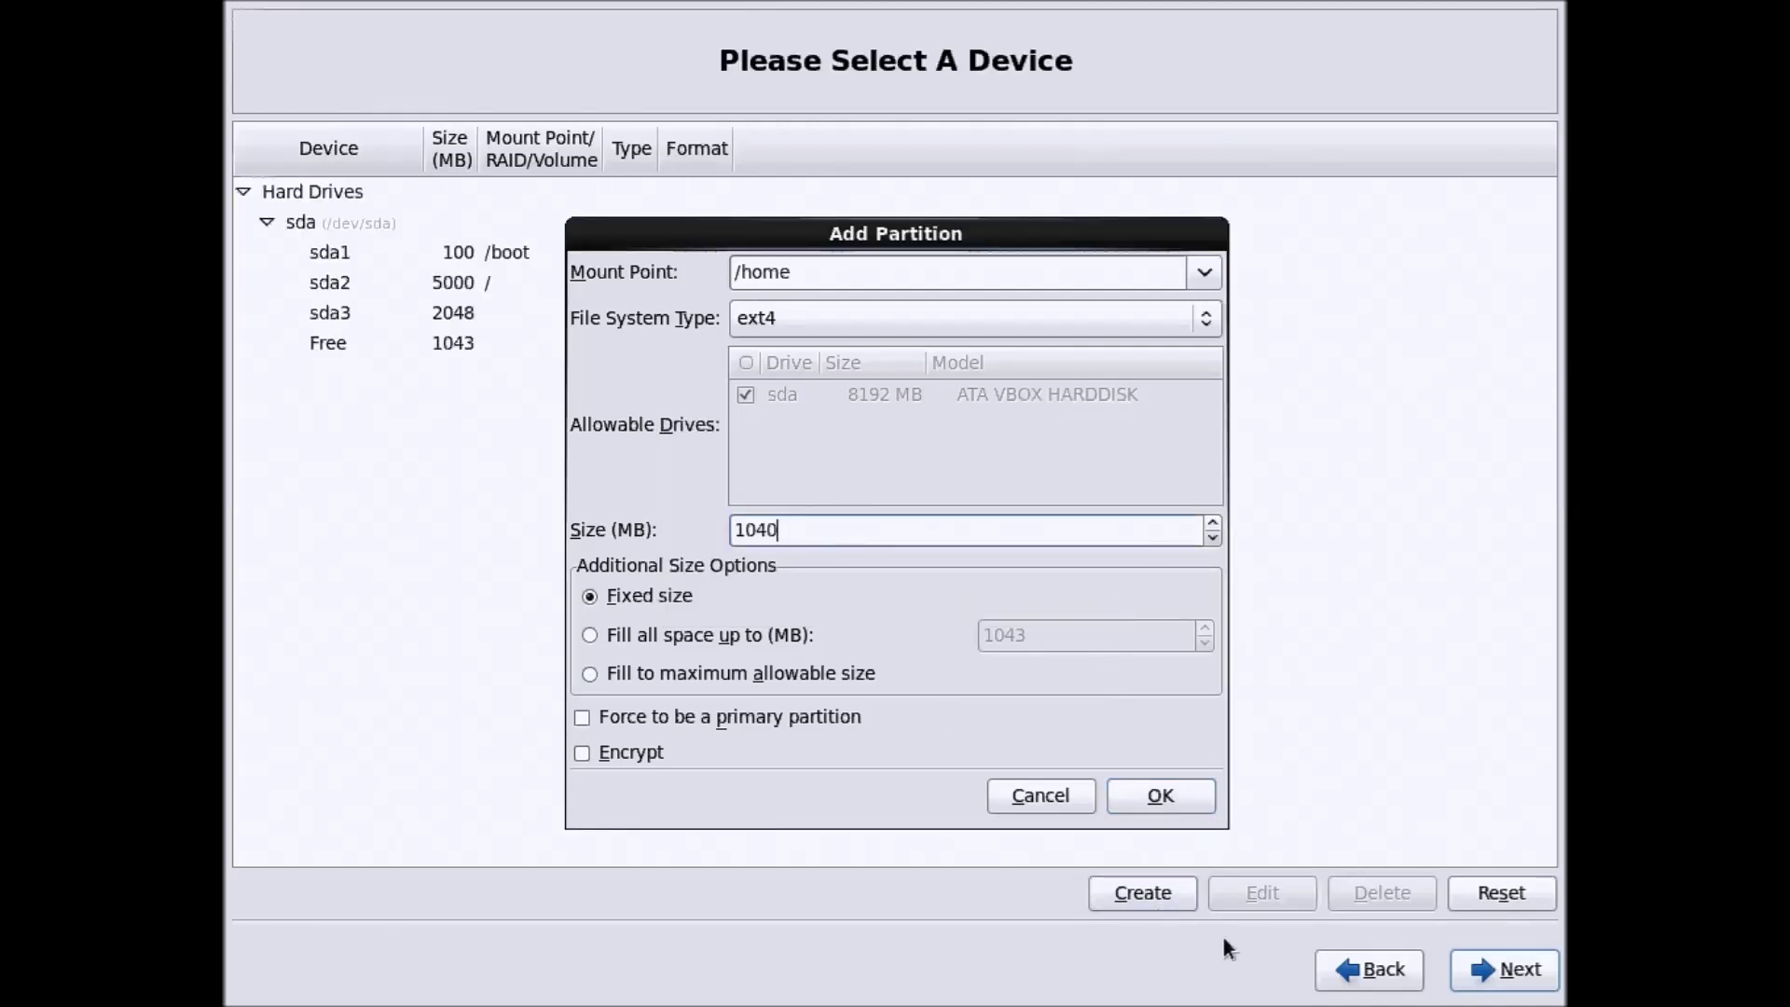
click(1147, 797)
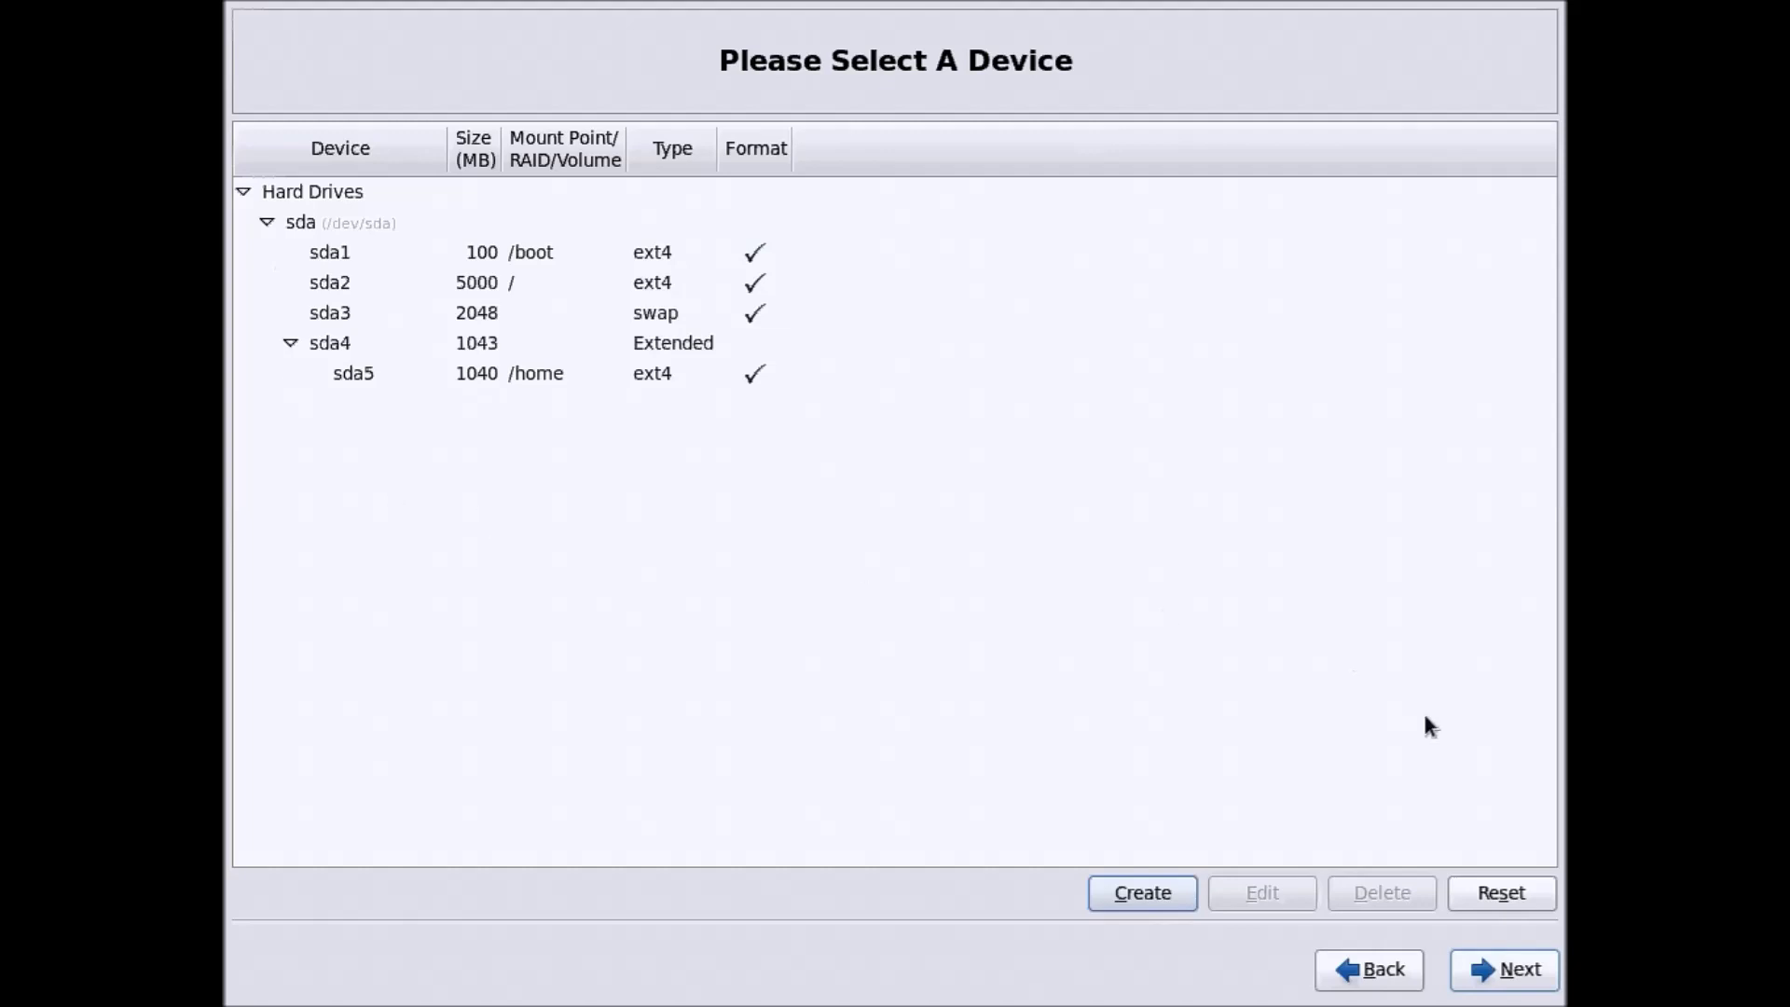
Accept the custom layout, approve formatting /dev/sda, and write the partition changes to disk
click(1535, 969)
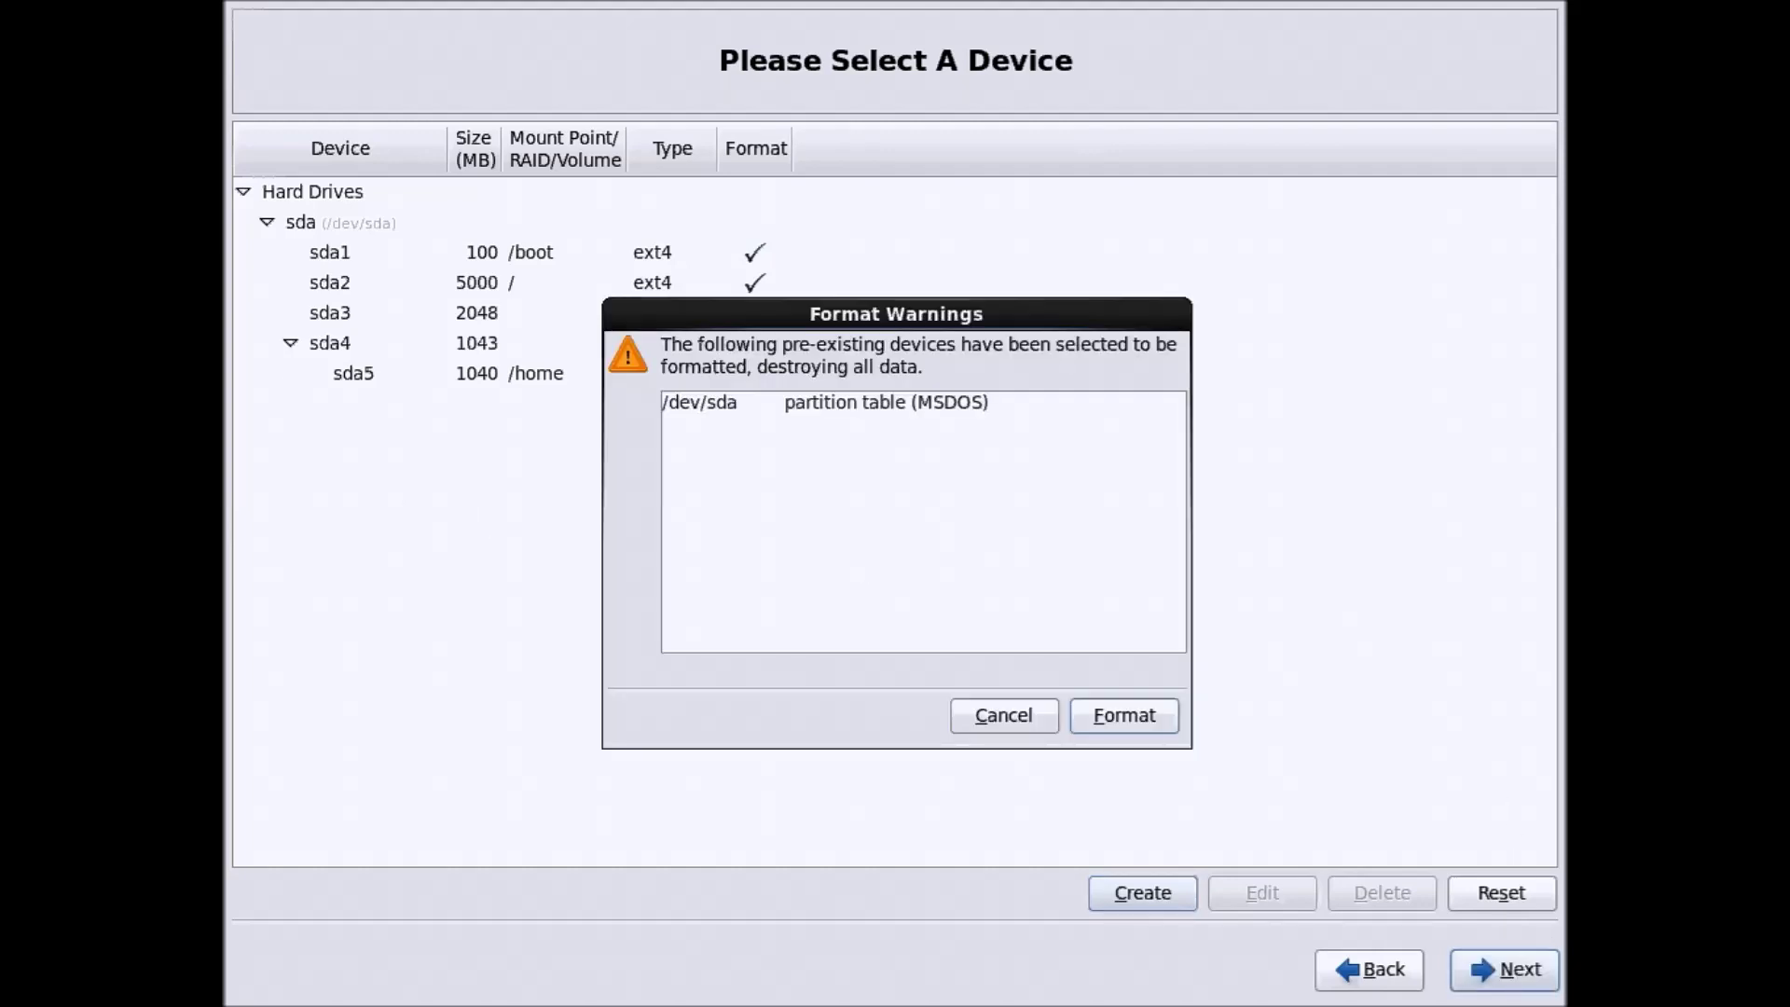
click(1128, 718)
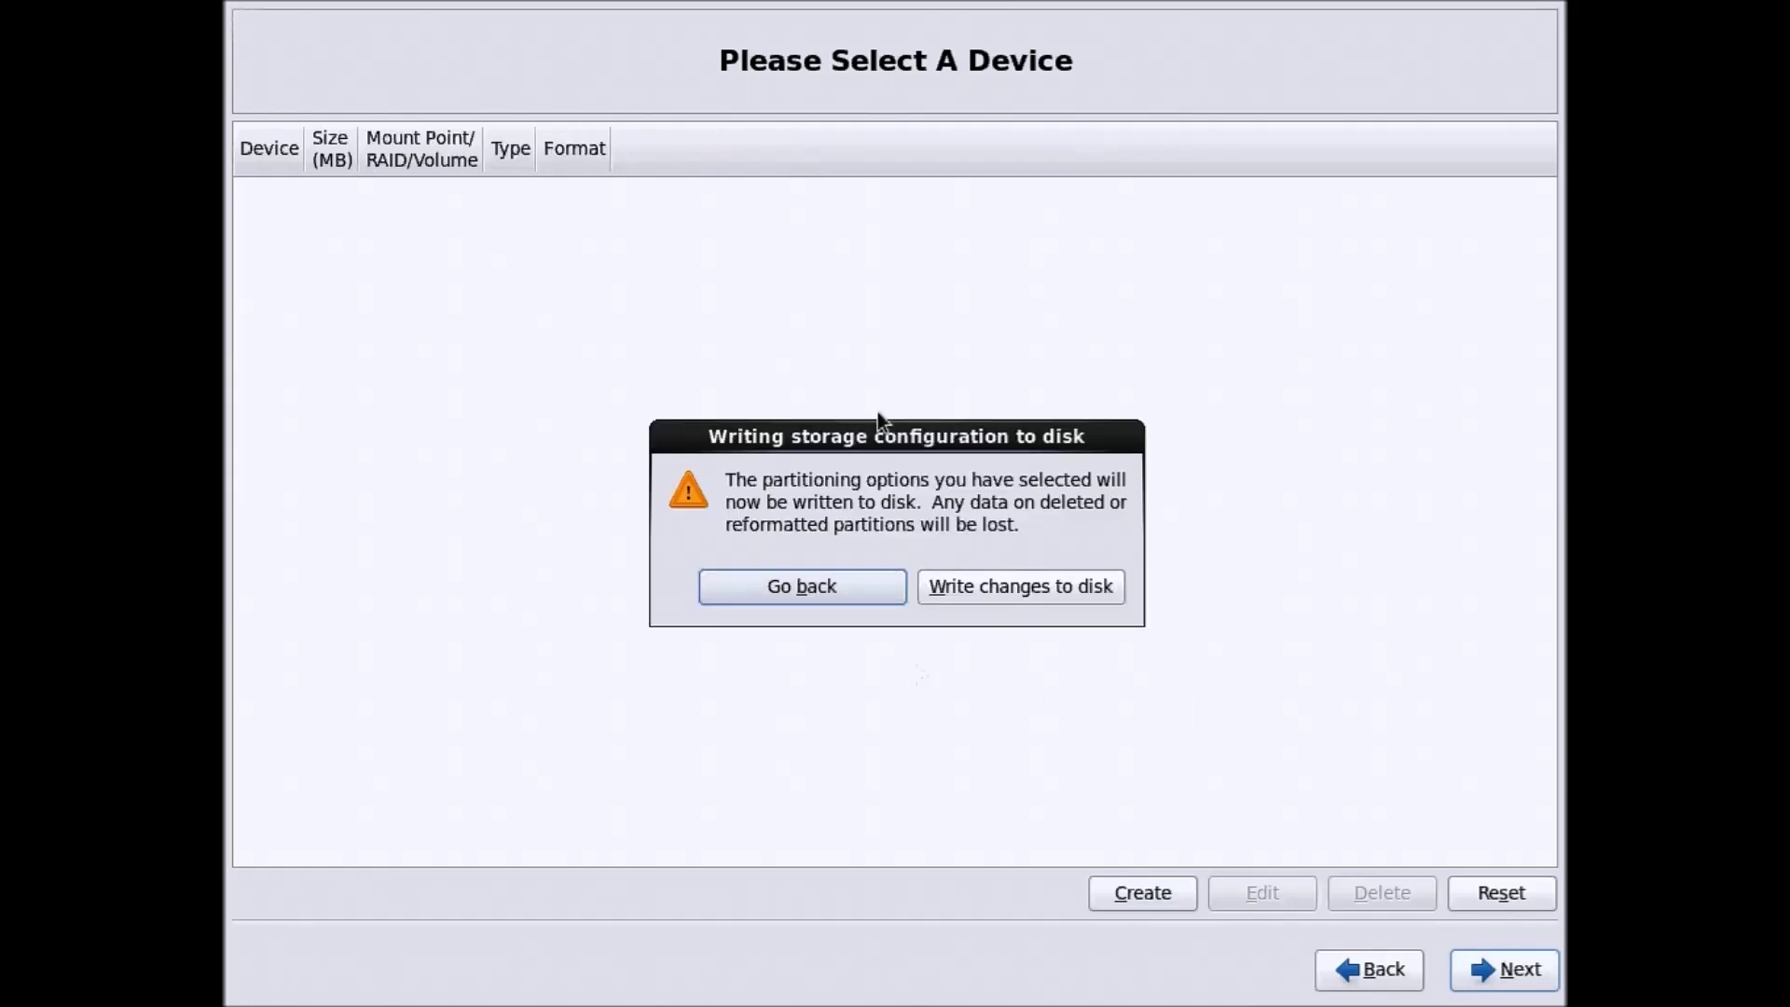
drag(865, 434, 848, 309)
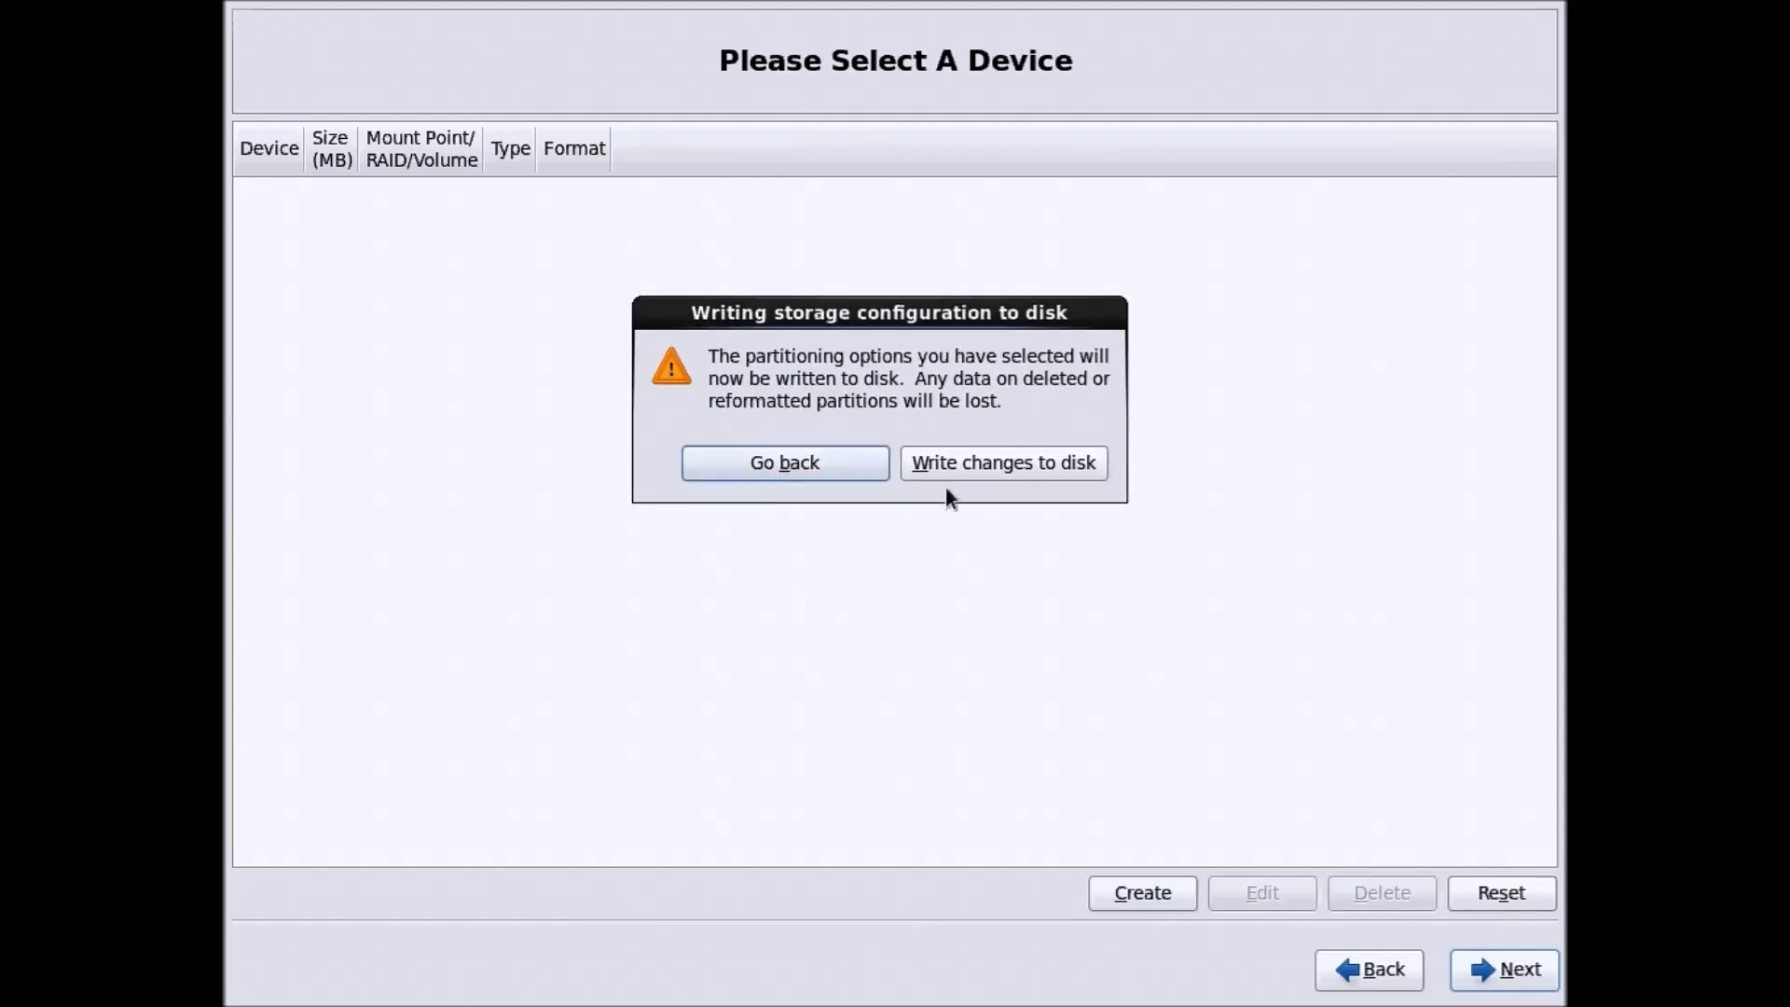
click(1012, 465)
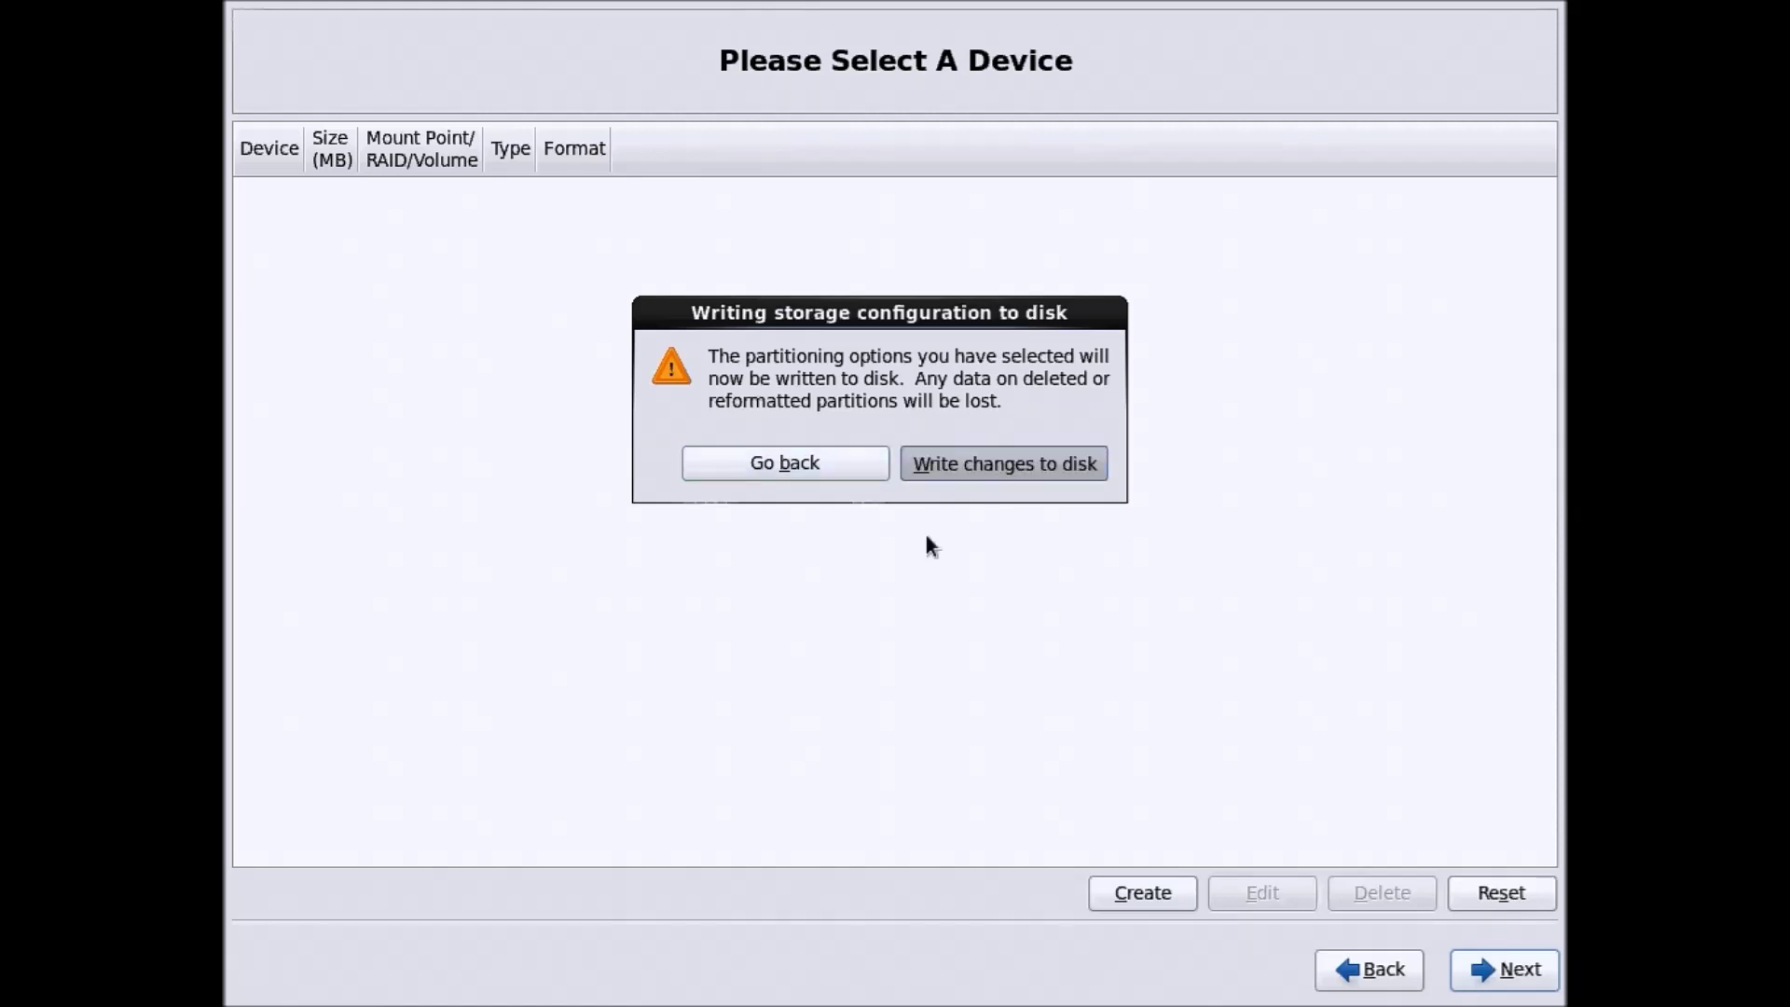
click(954, 467)
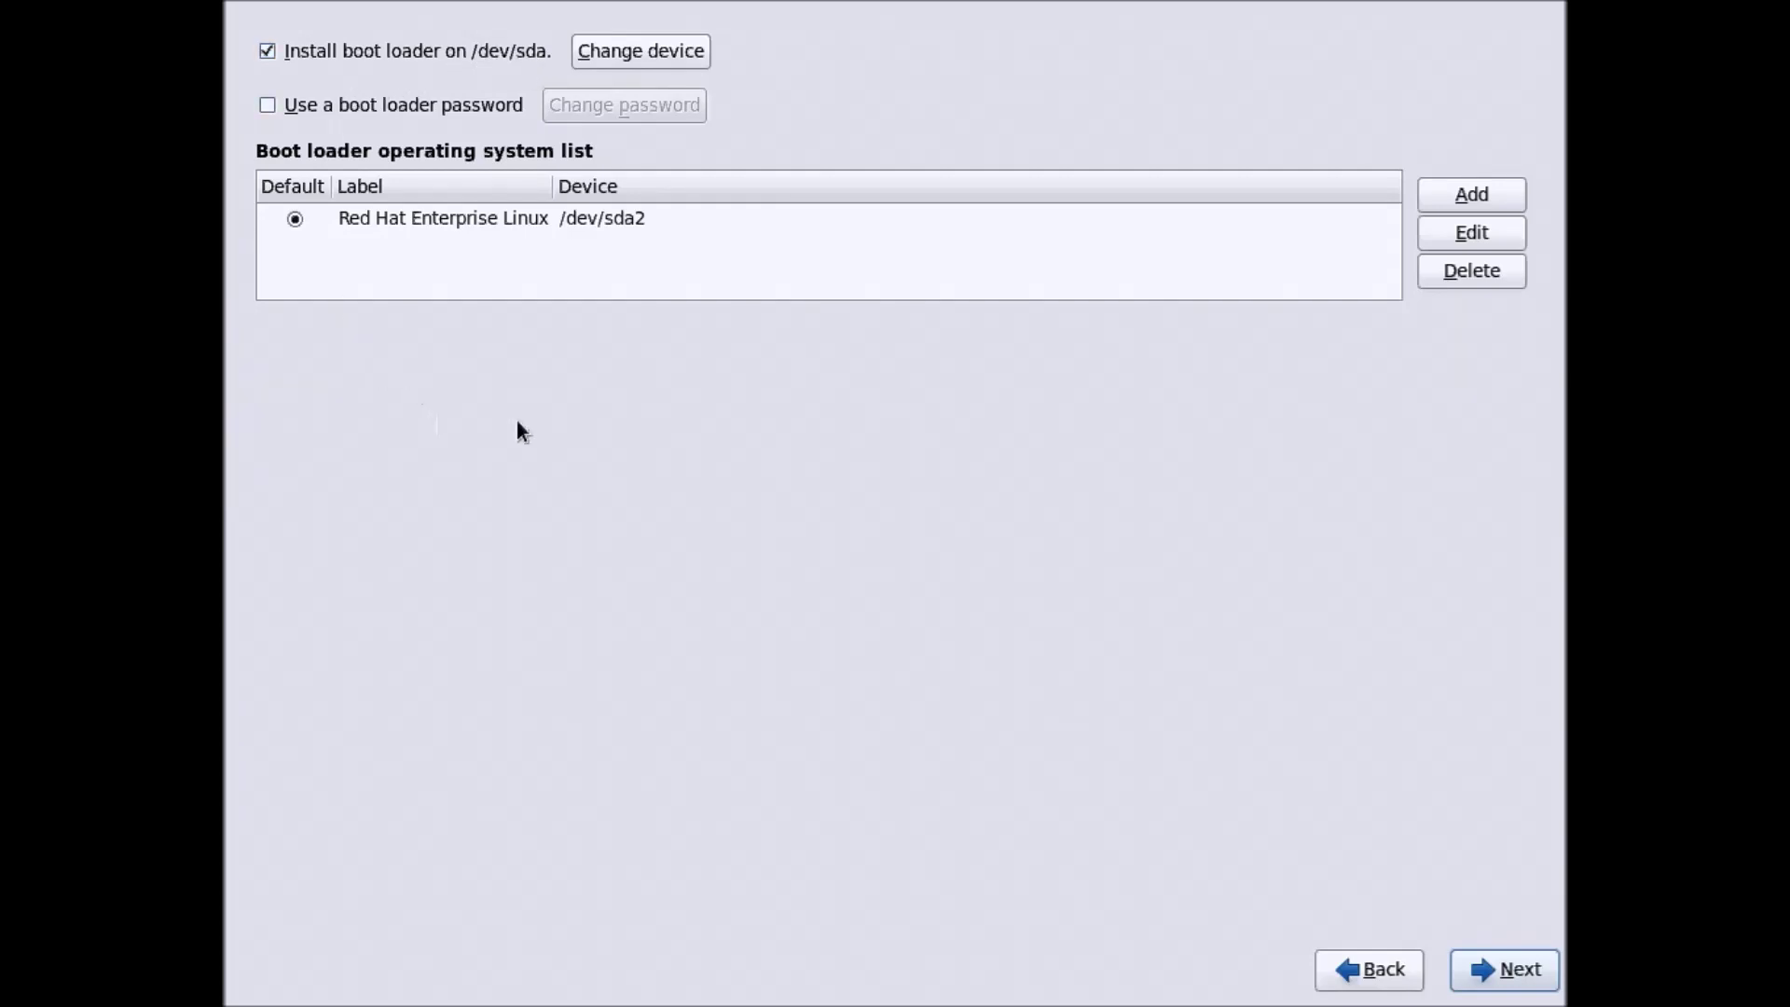
Keep the boot loader on /dev/sda with Red Hat Enterprise Linux on /dev/sda2 as default
click(1506, 967)
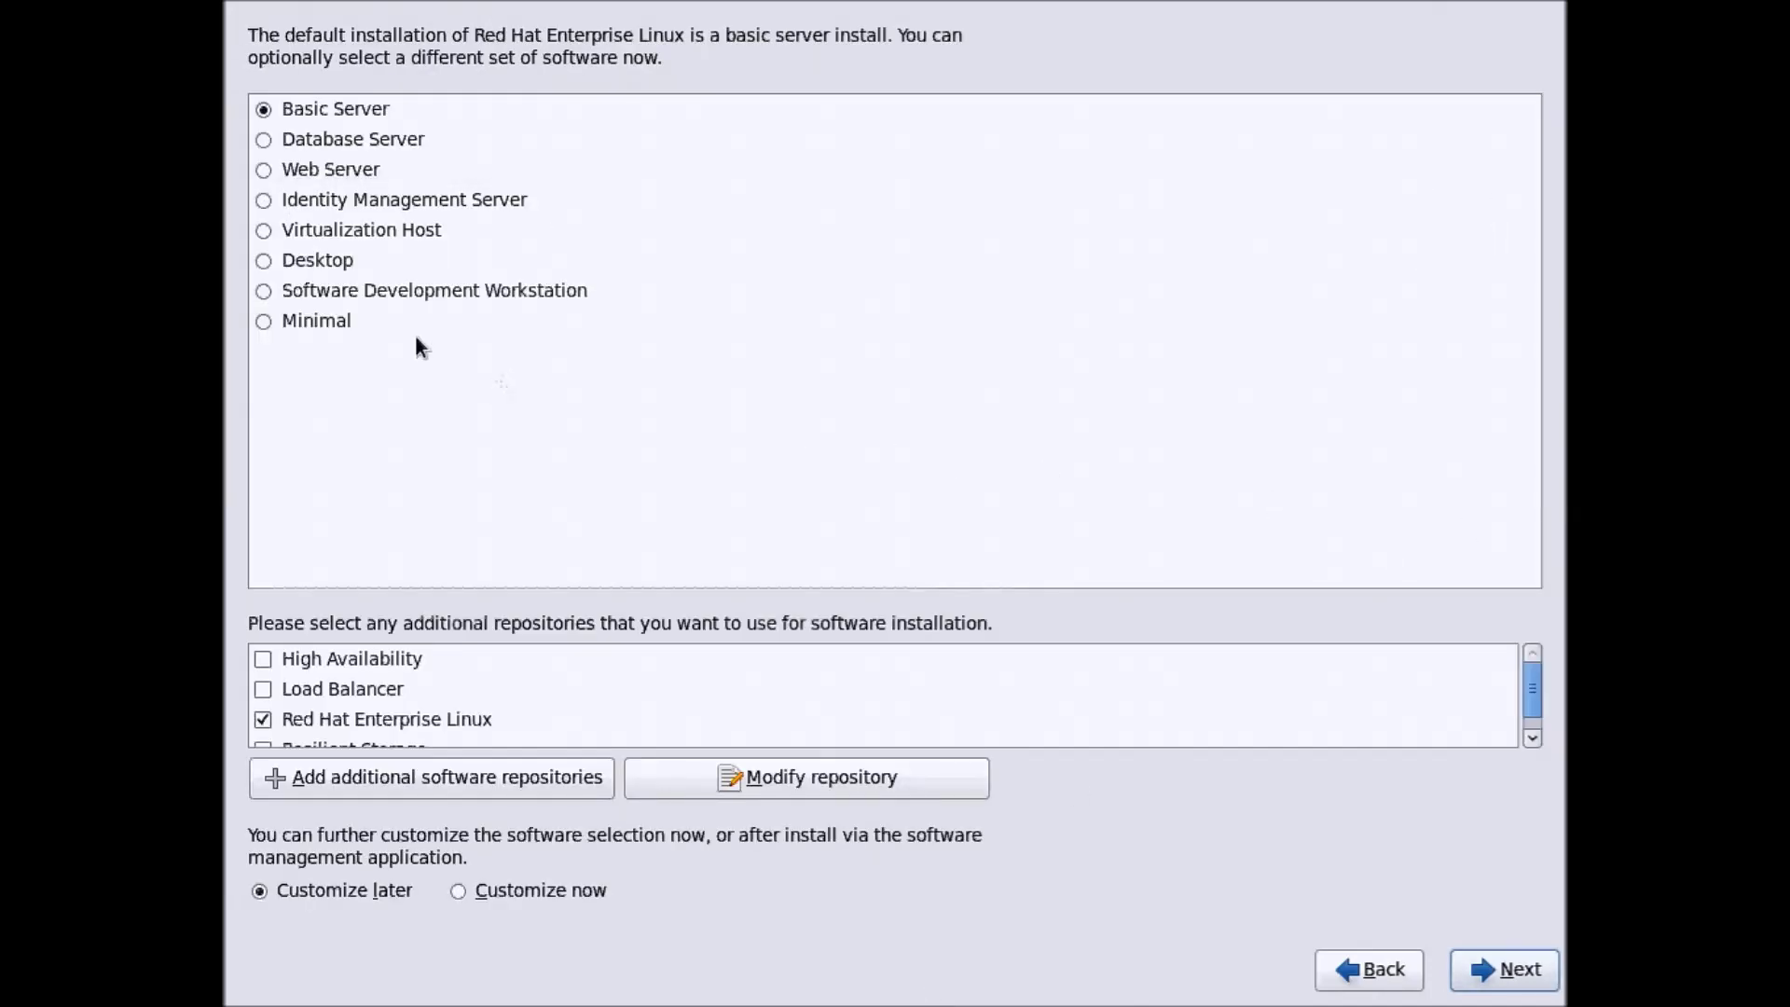
Pick the Desktop software set instead of Basic Server, keep Customize later, and start installing
click(341, 167)
click(322, 138)
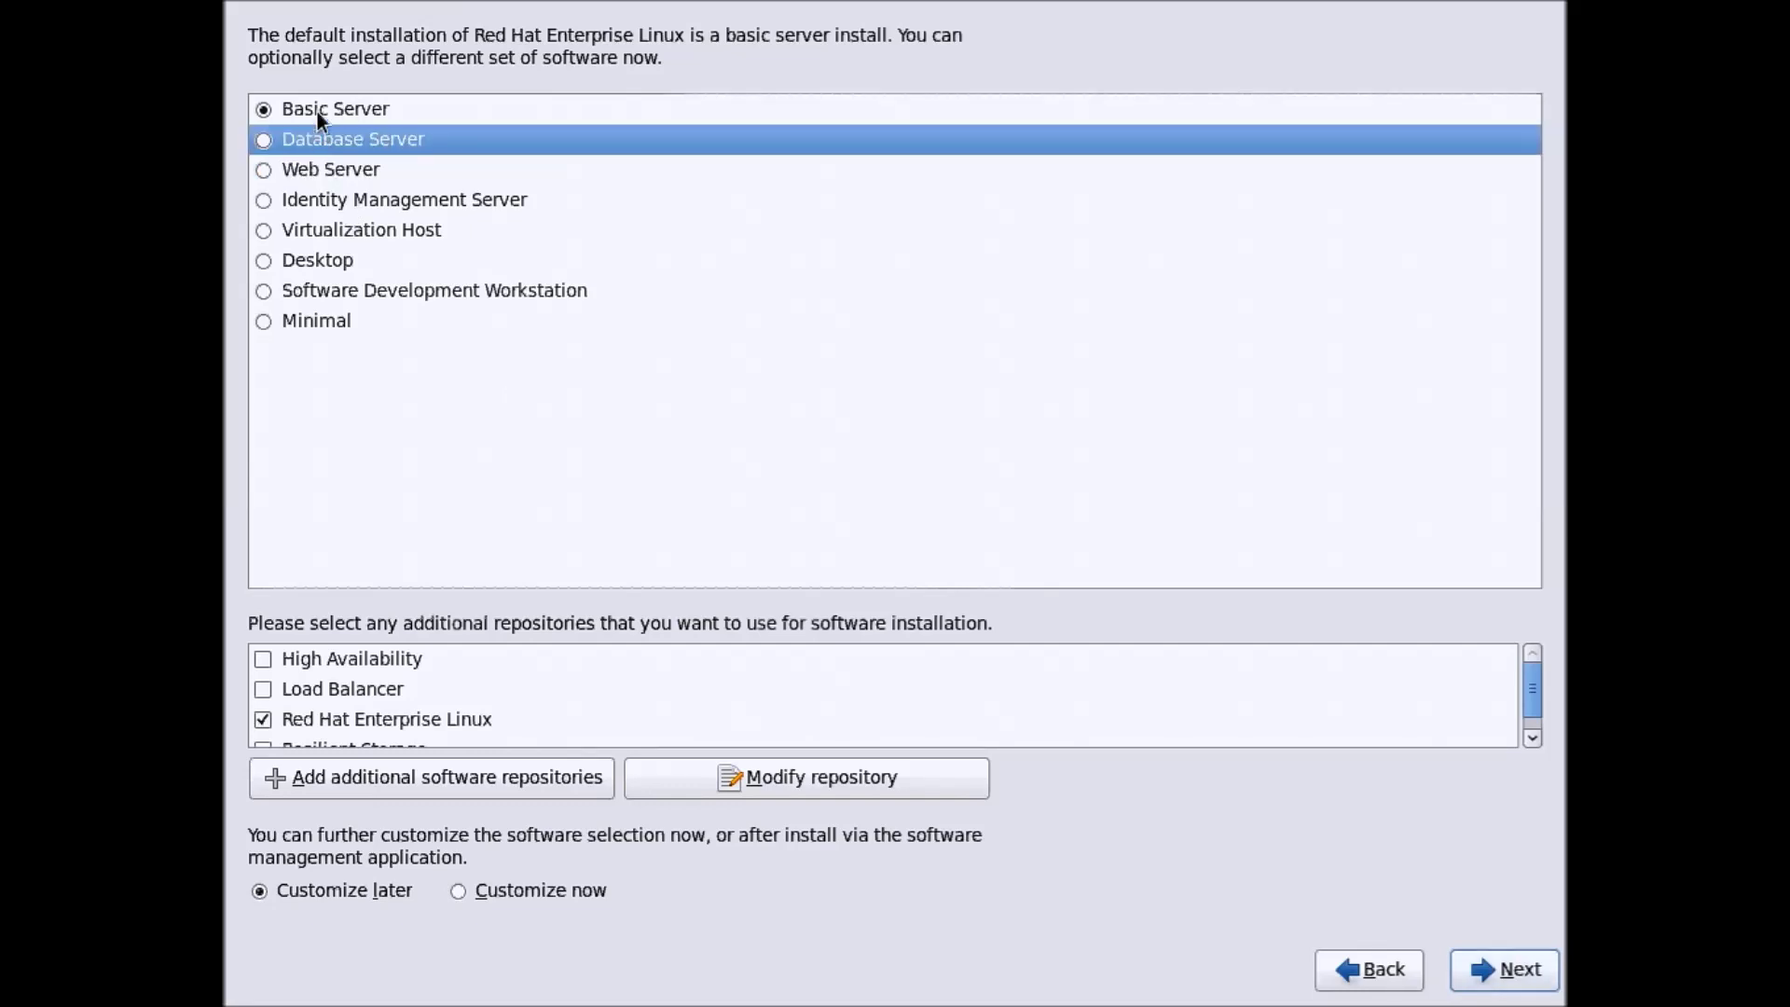
click(317, 110)
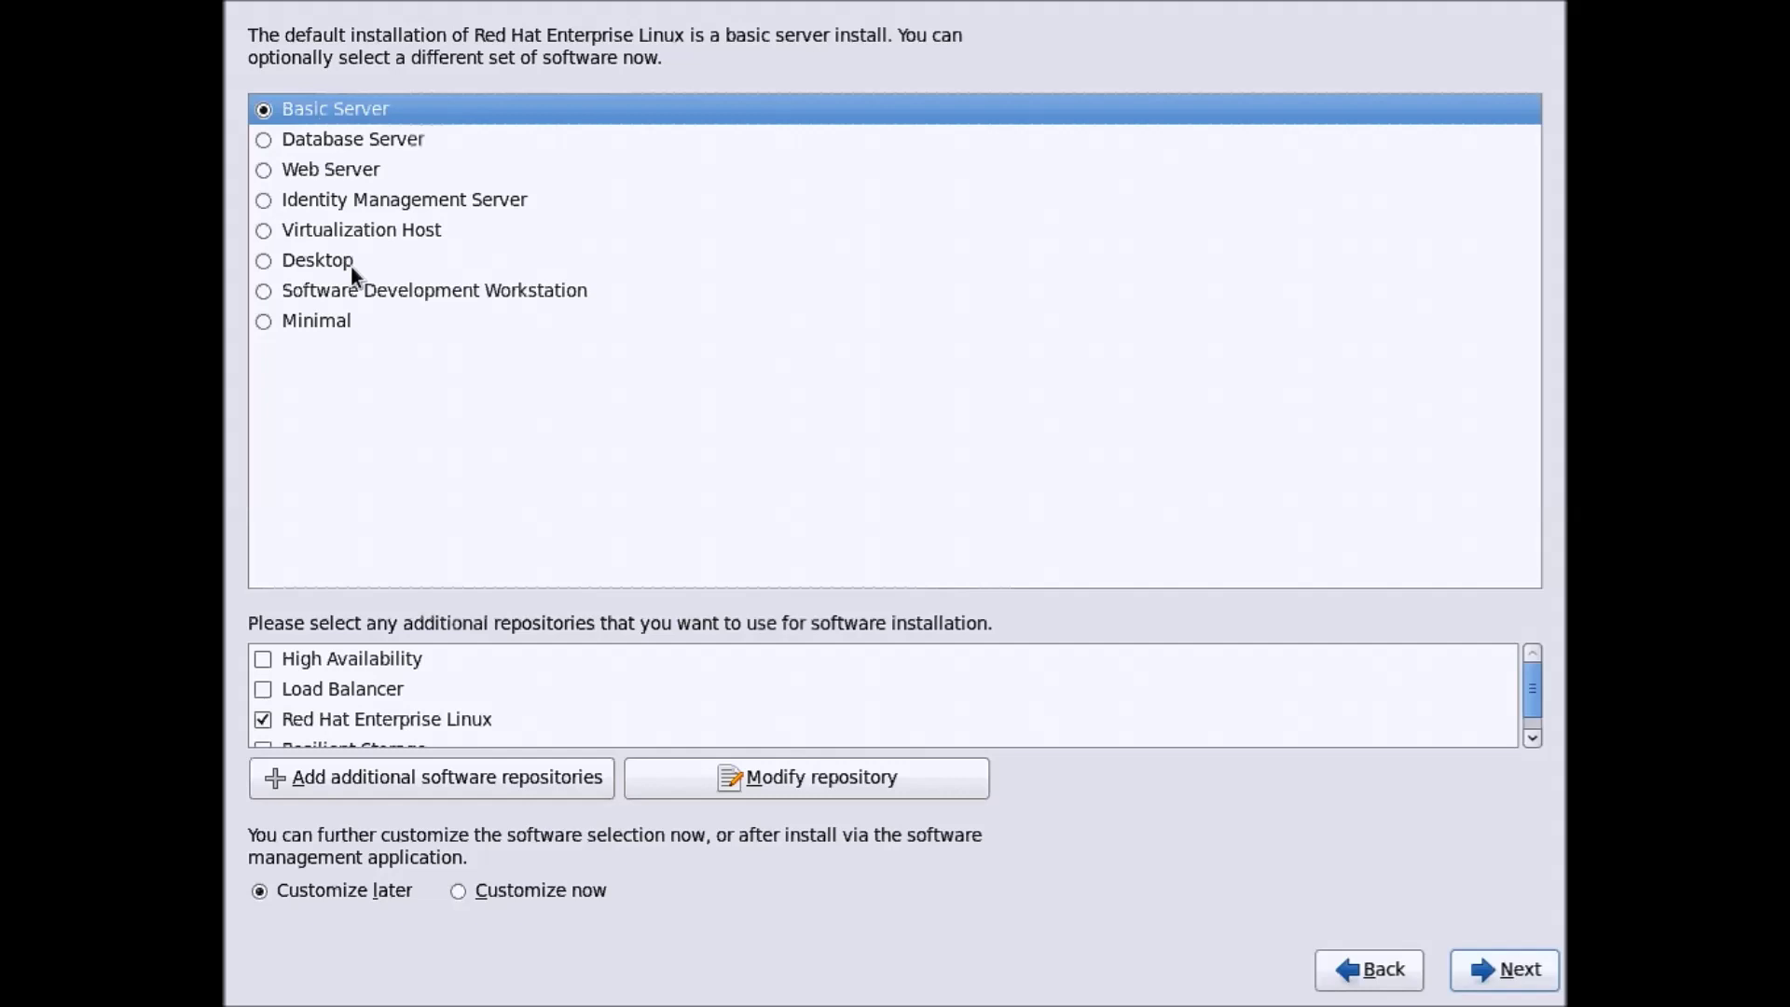
click(263, 262)
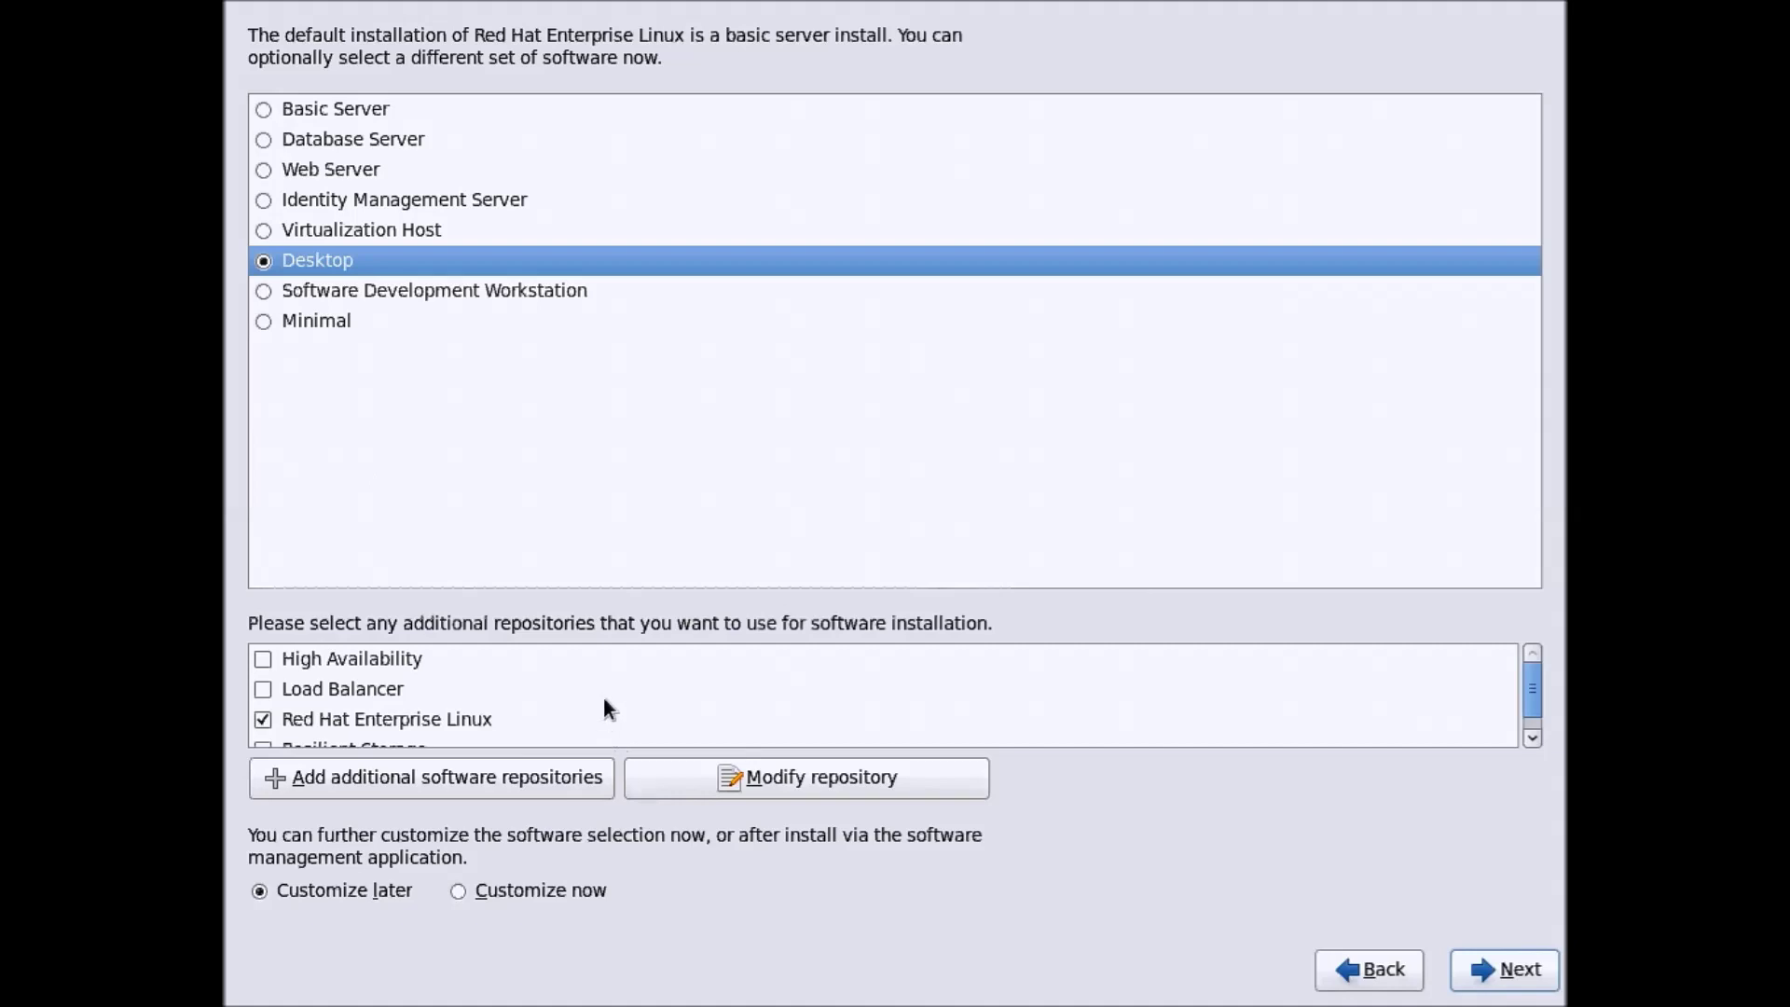
scroll(605, 699, down, 1)
scroll(604, 699, up, 1)
drag(1529, 689, 1522, 695)
click(1506, 968)
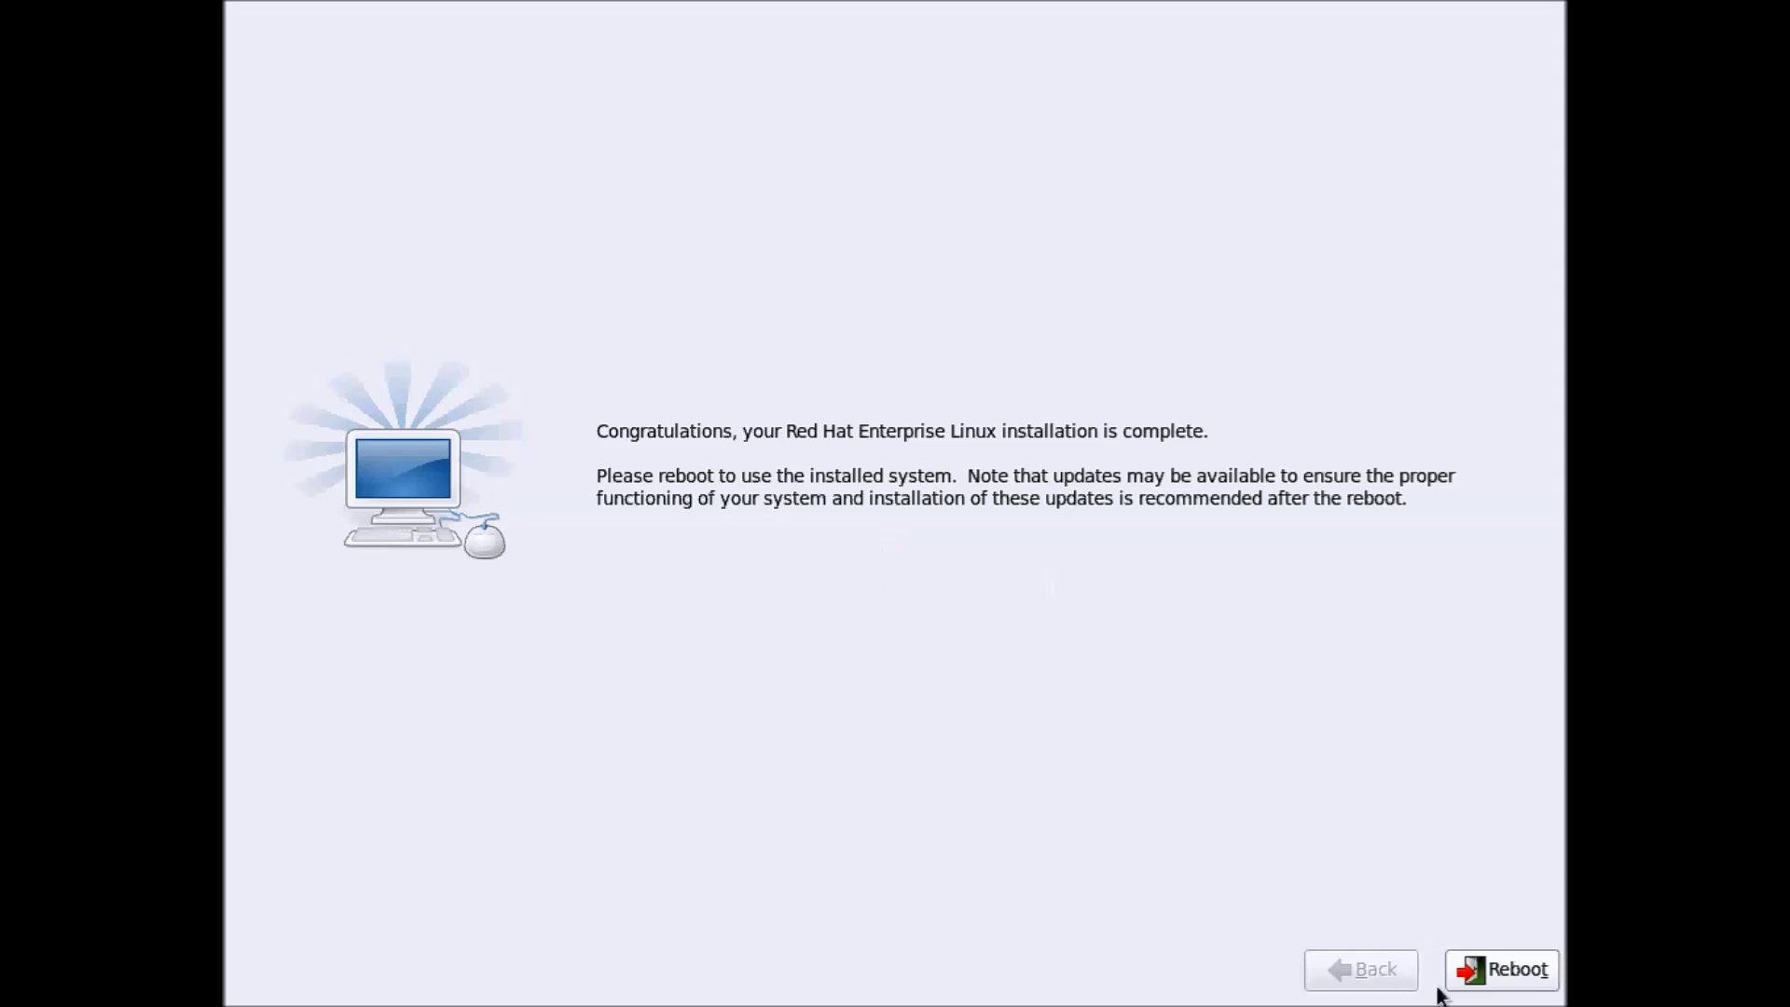
Reboot, then get past Welcome, the agreed license, and the Software Updates page
click(1488, 977)
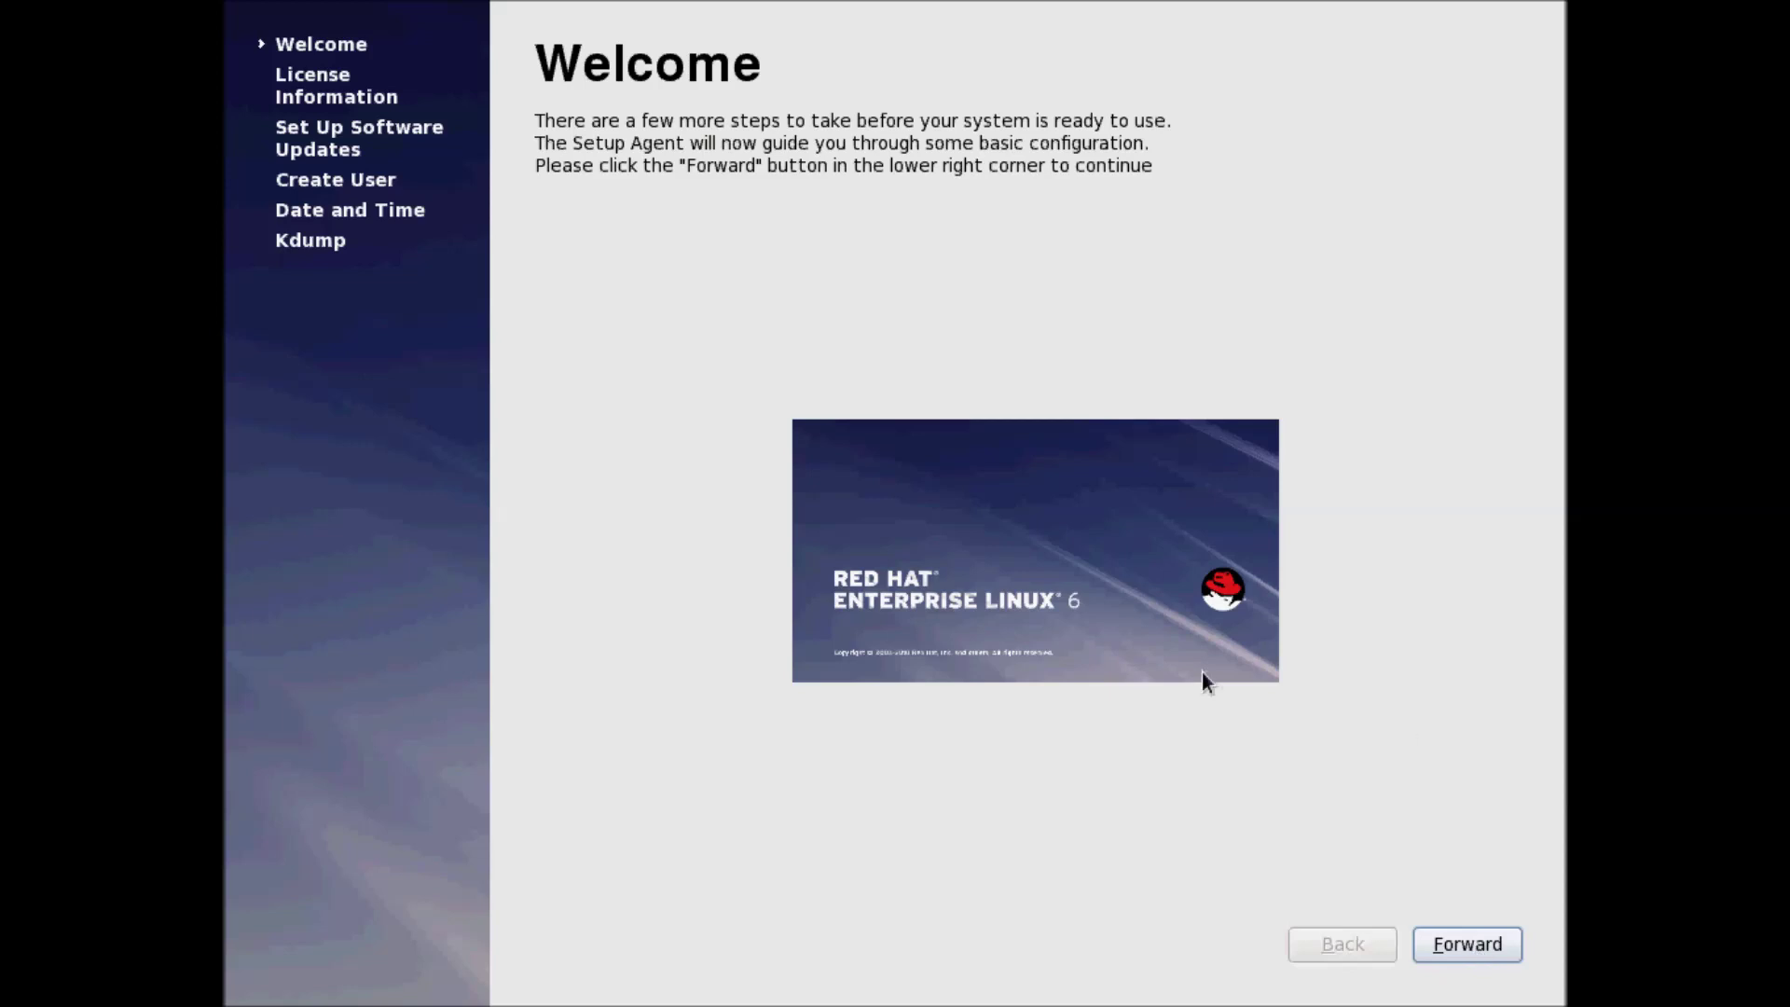
click(1421, 943)
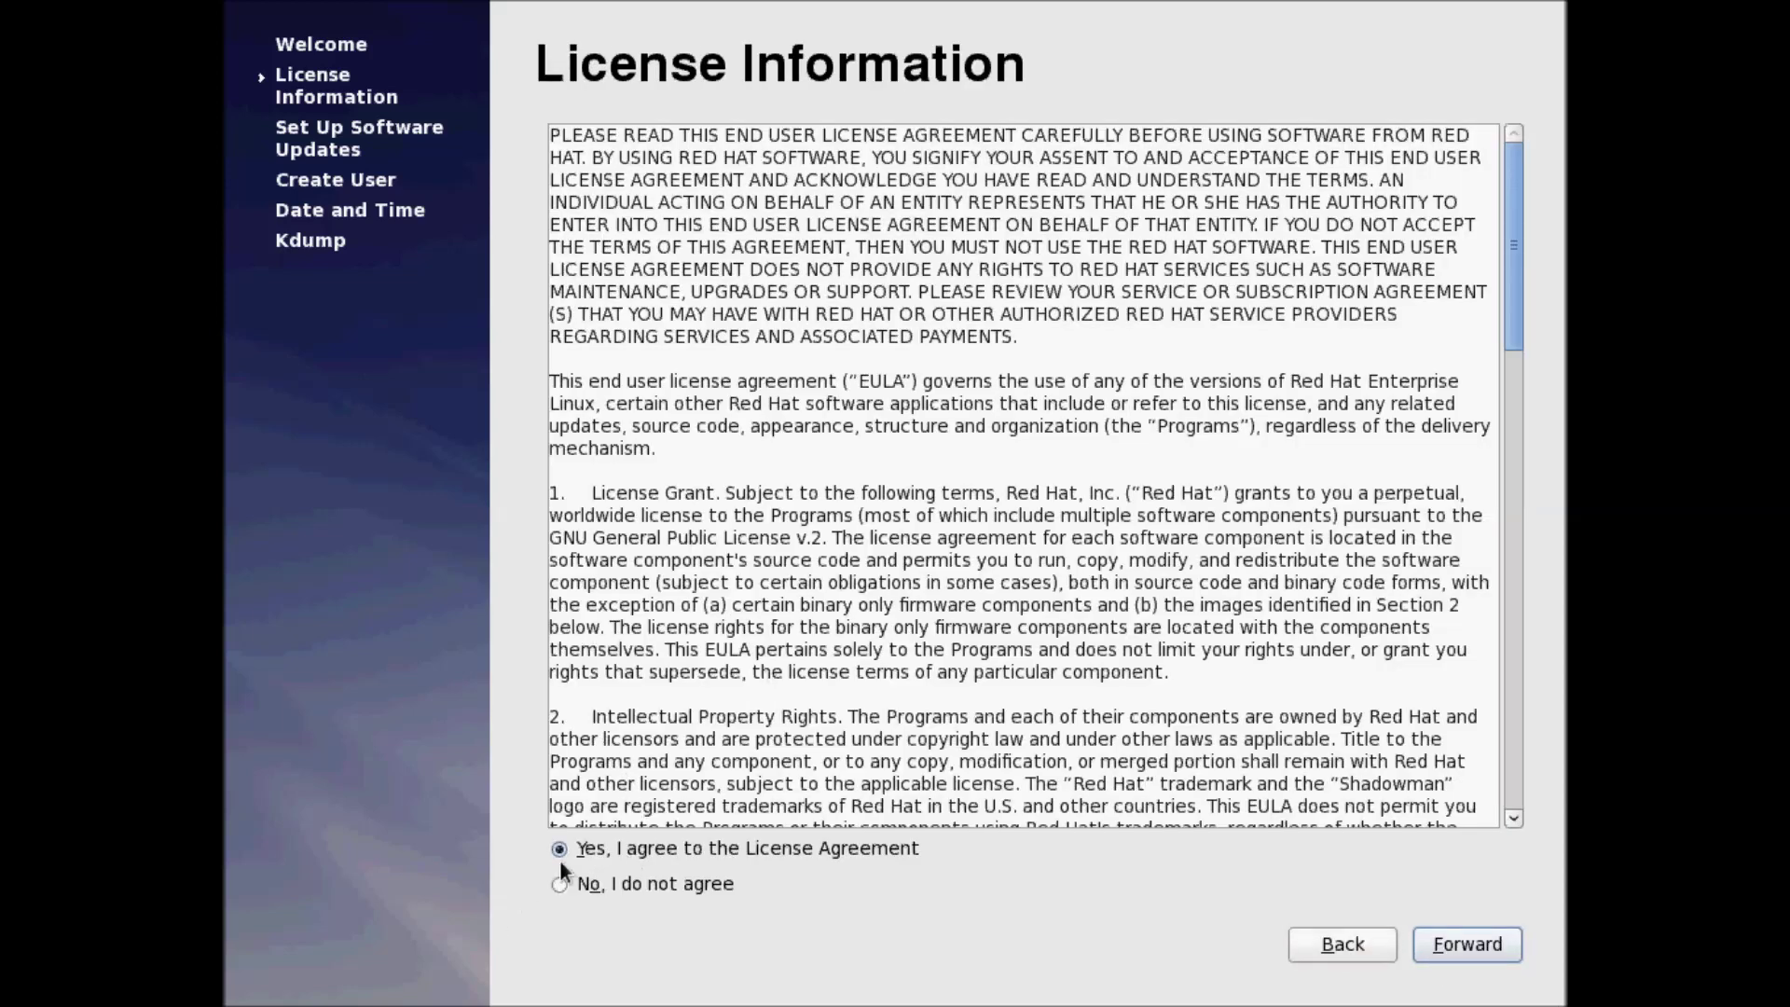
click(1469, 943)
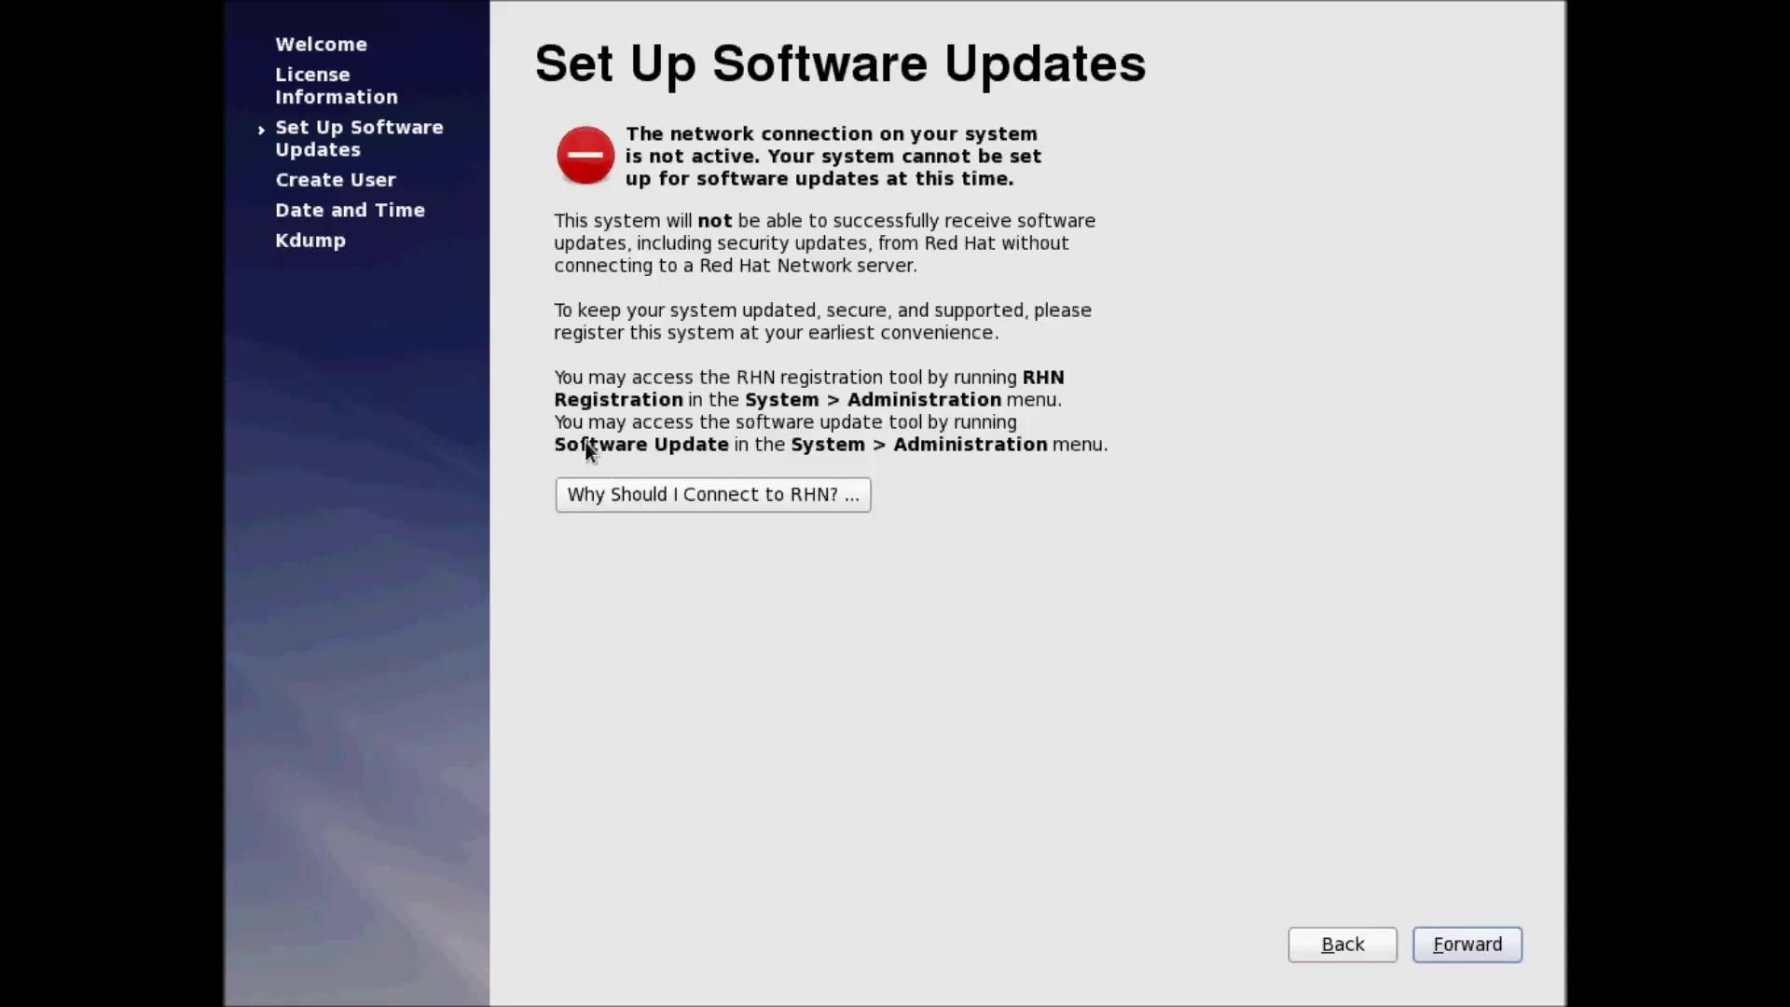
click(1467, 951)
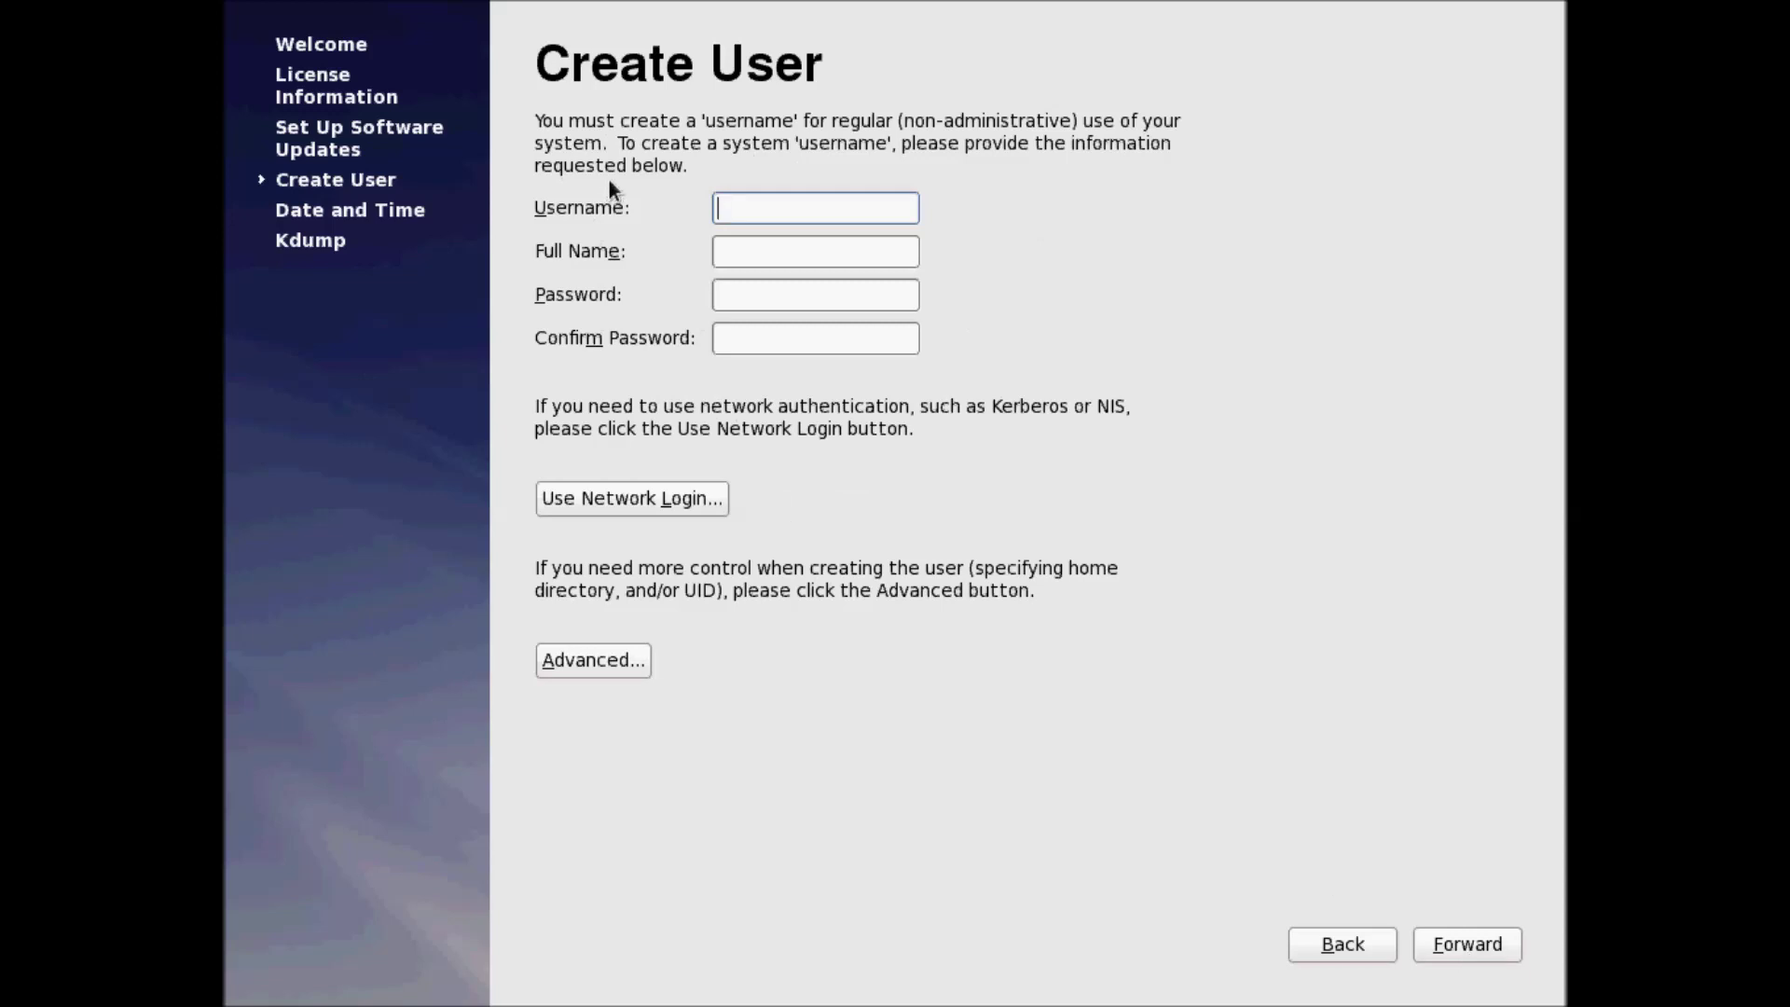
Create a regular user with username, full name and matching password, accepting the weak-password warning
text(techlair)
key(Tab)
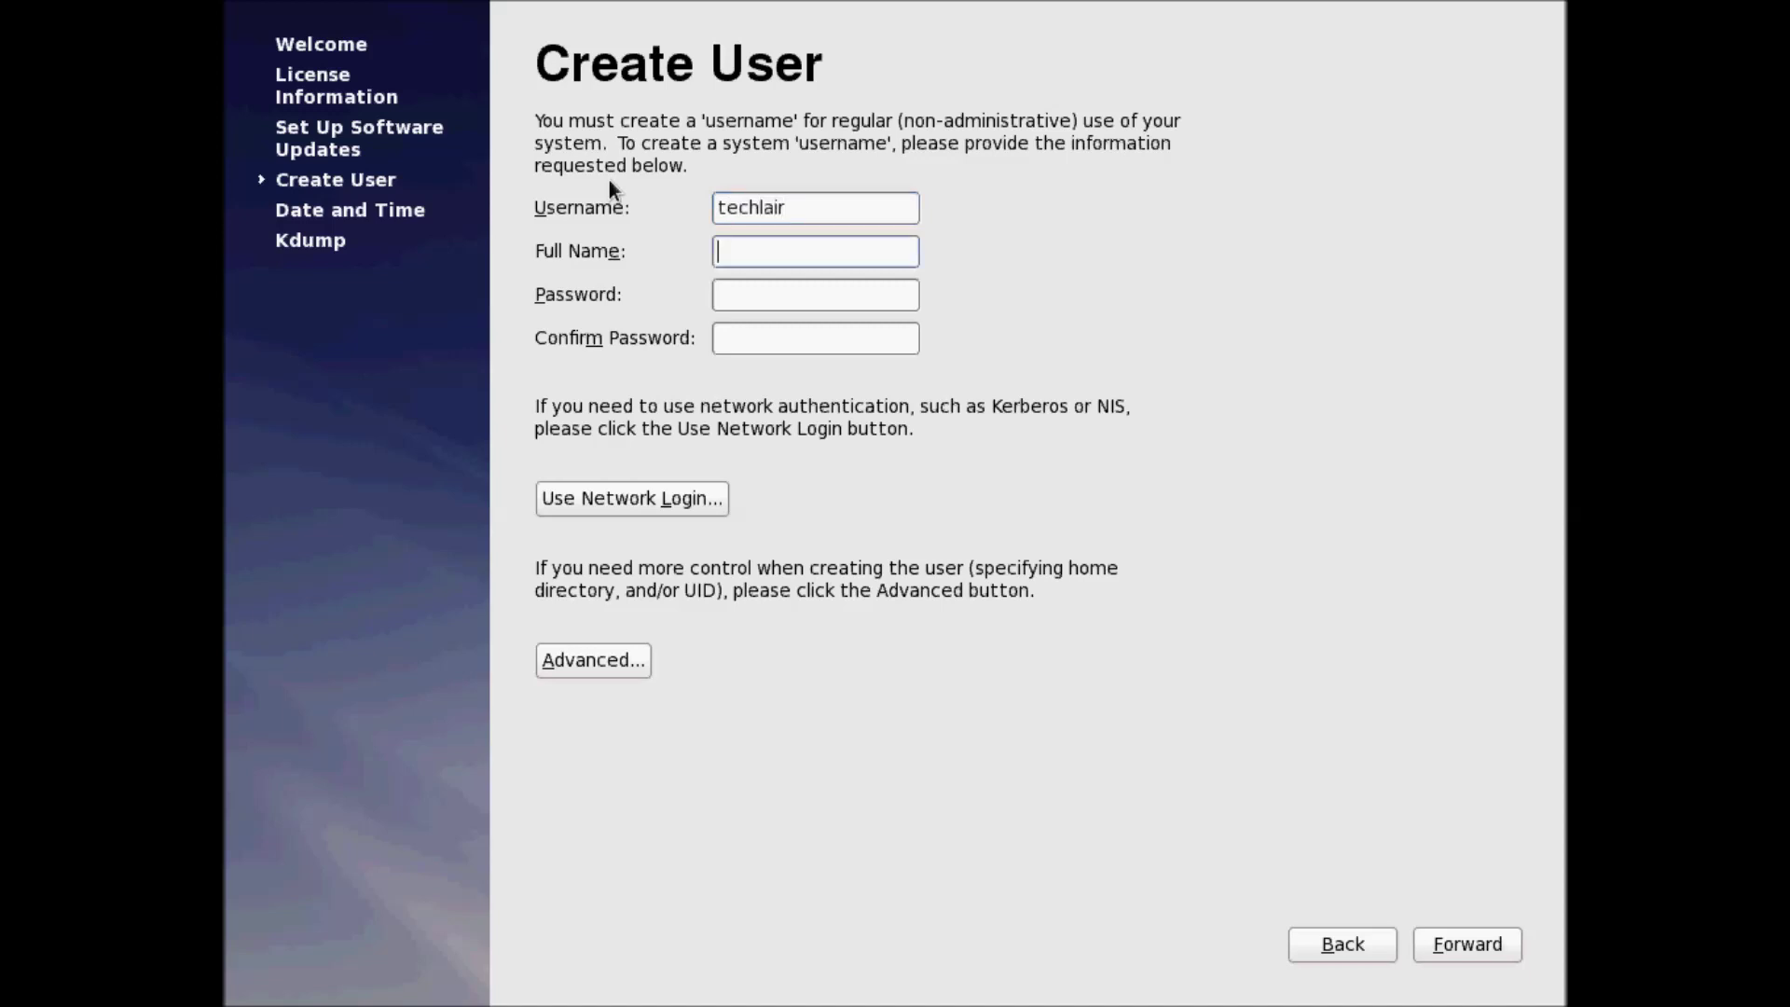
text(technology lair)
key(Tab)
text(••••••)
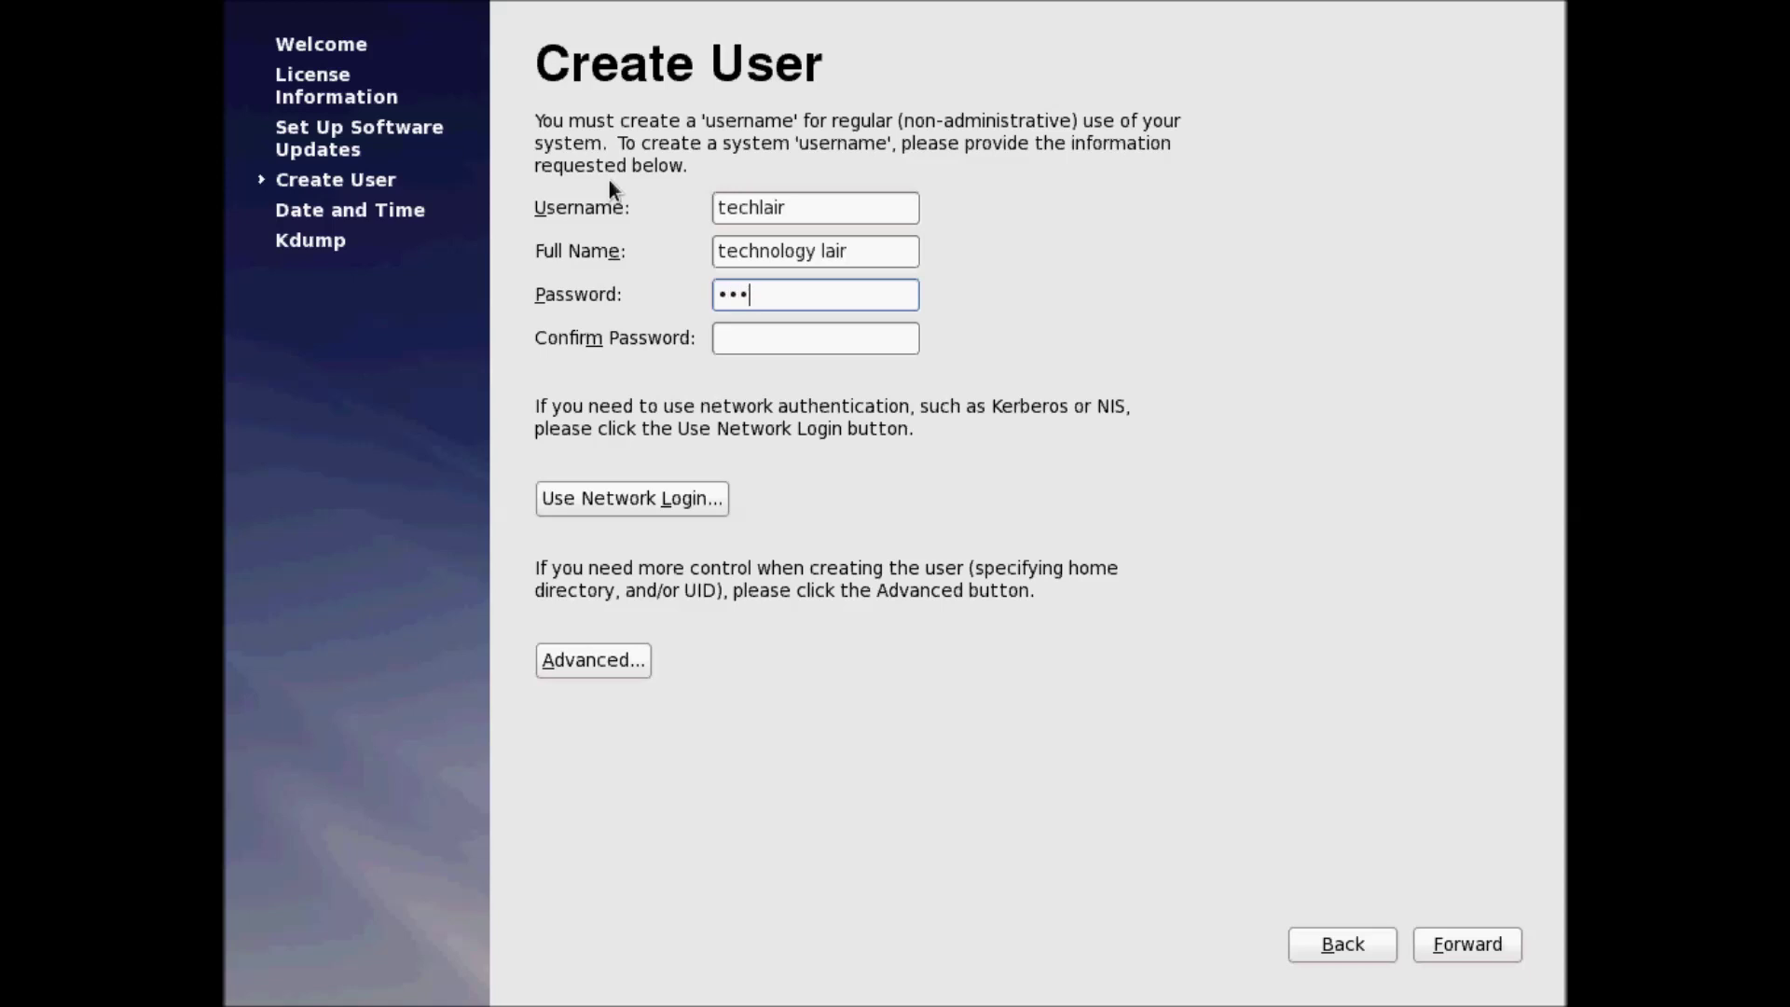
key(Tab)
text(••••••)
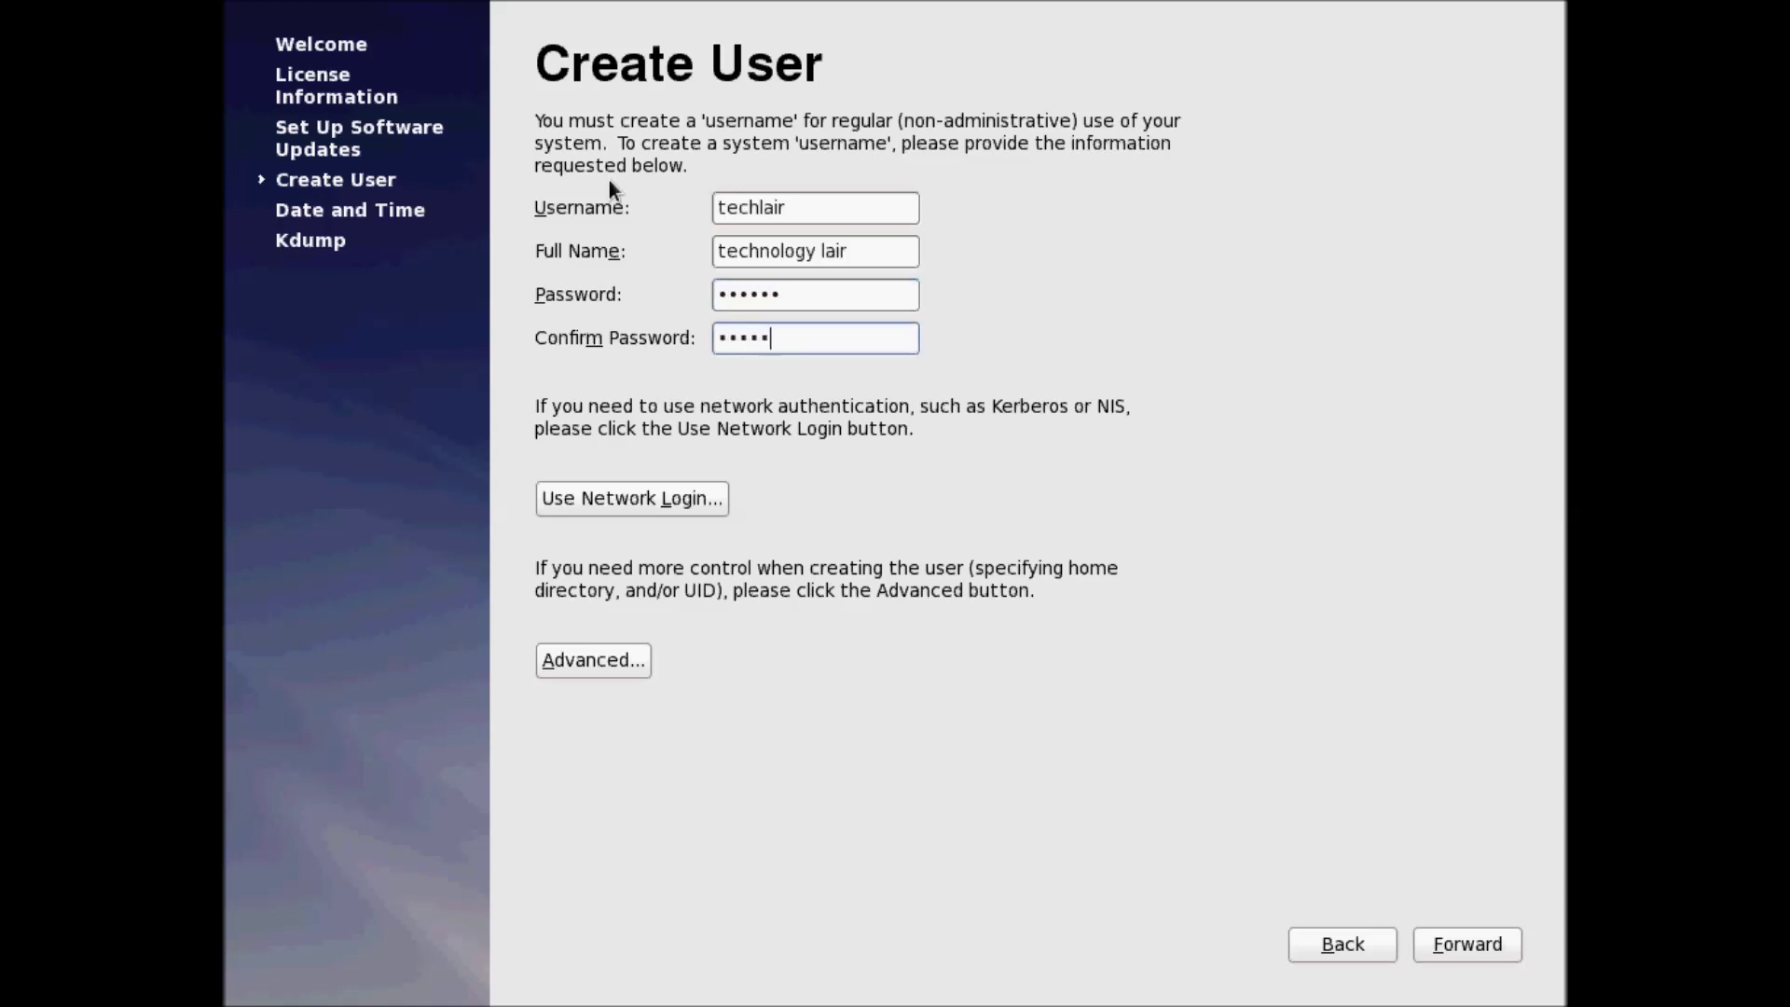
click(1462, 941)
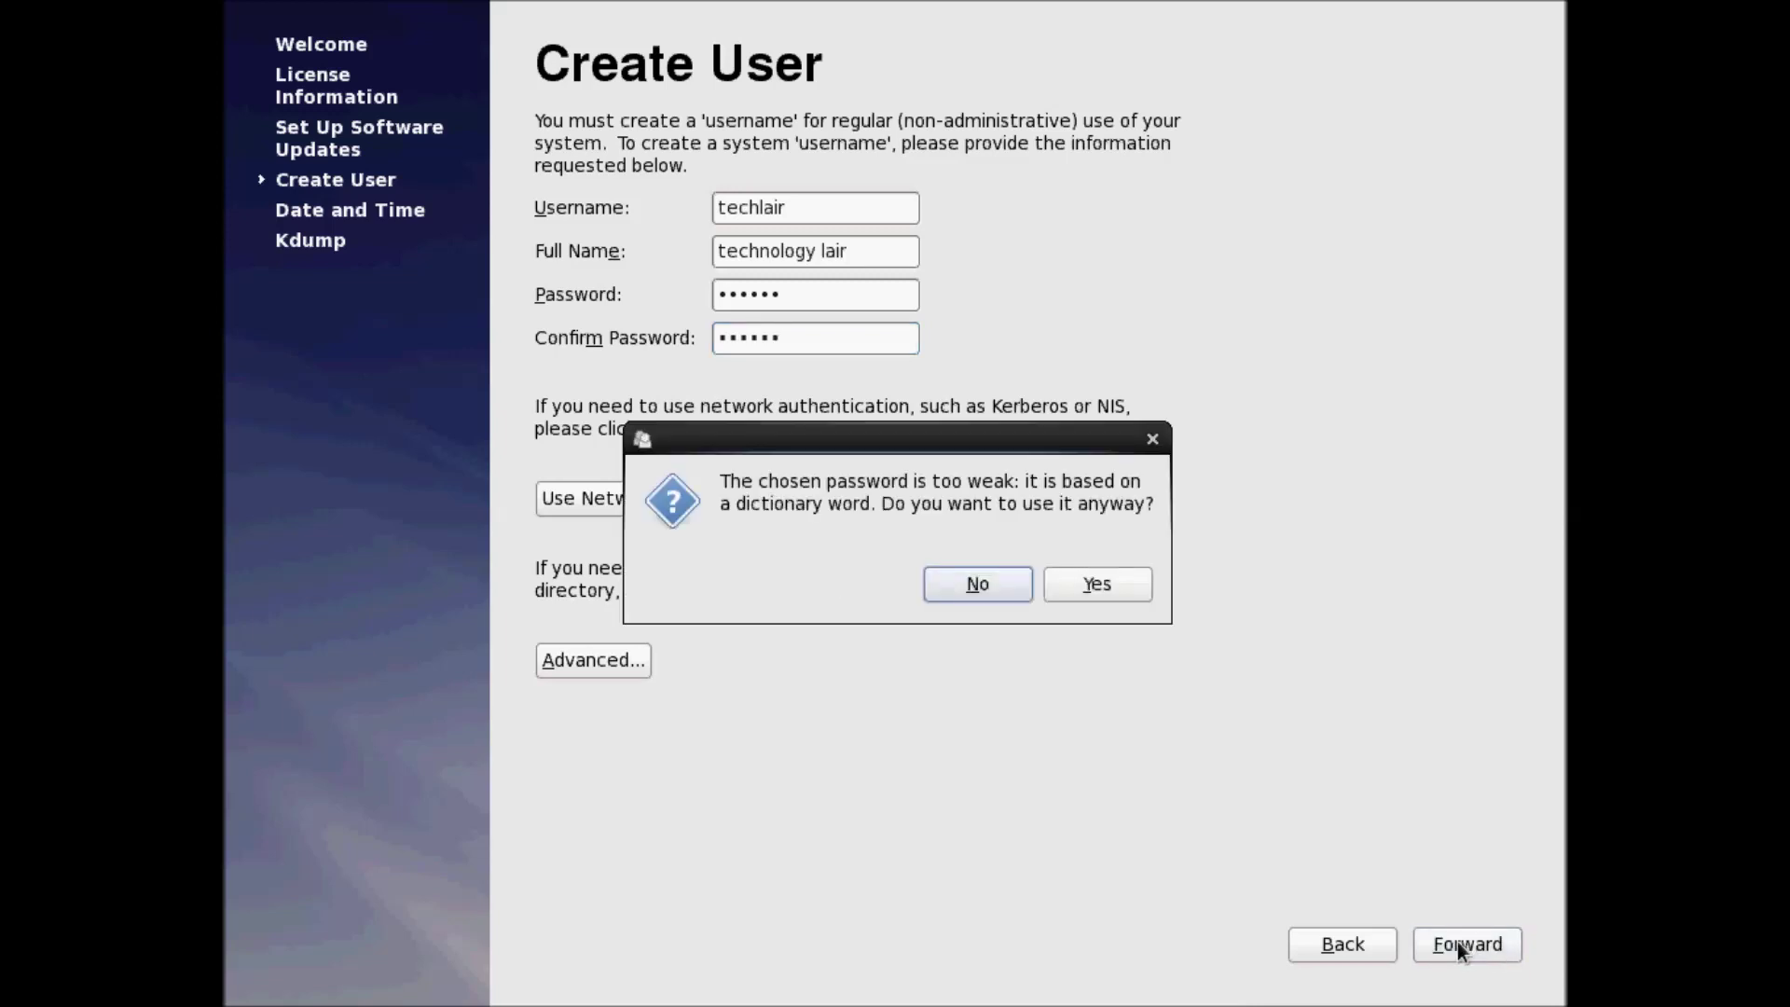
click(1087, 585)
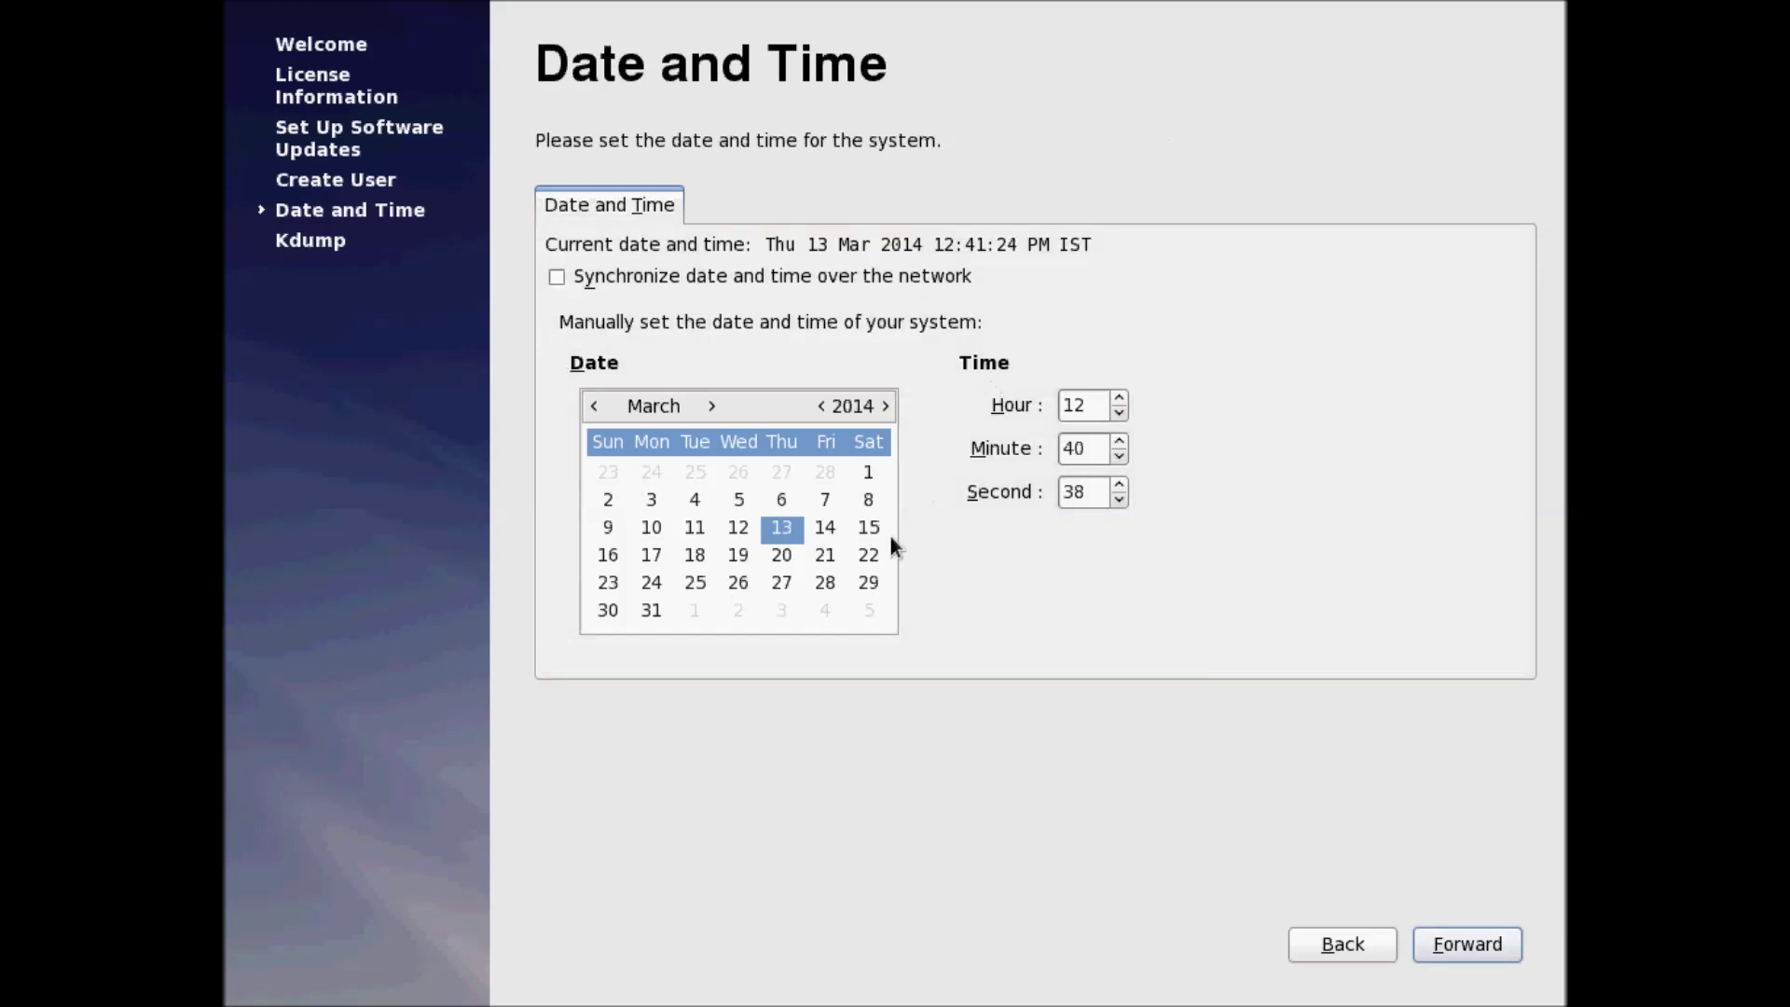
Keep the date Thu 13 Mar 2014, dismiss the kdump memory warning, and finish setup
click(1449, 960)
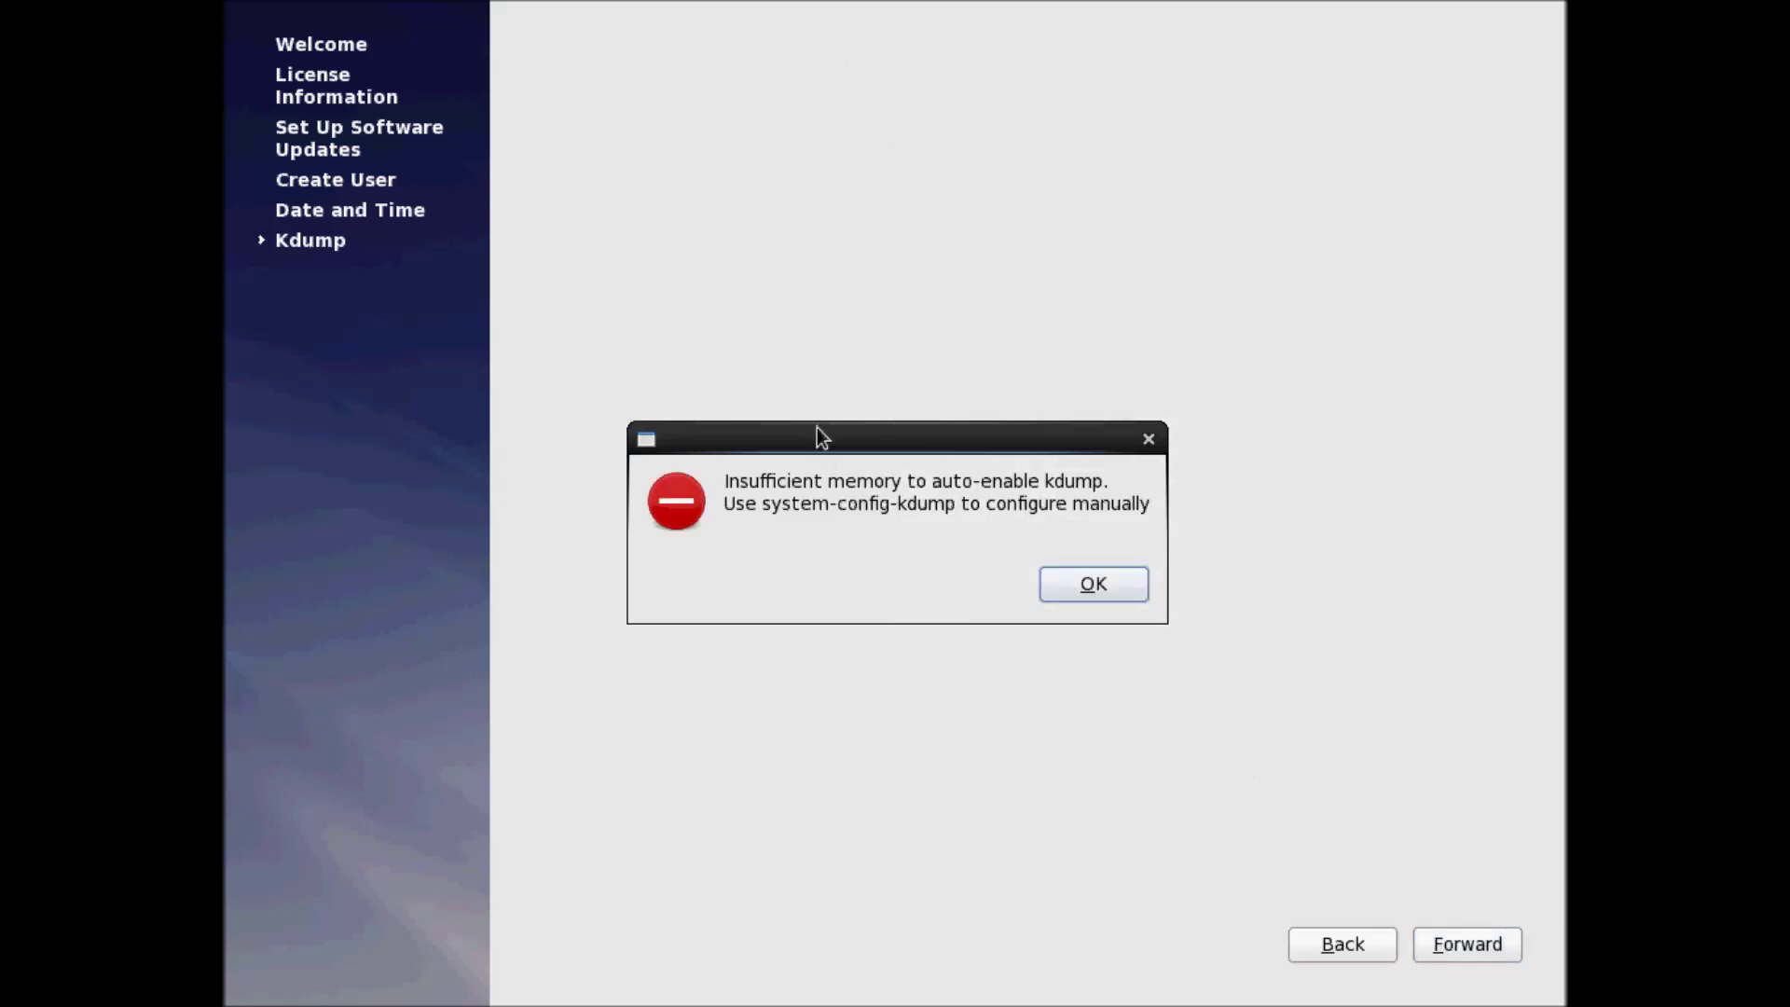
drag(848, 427, 880, 290)
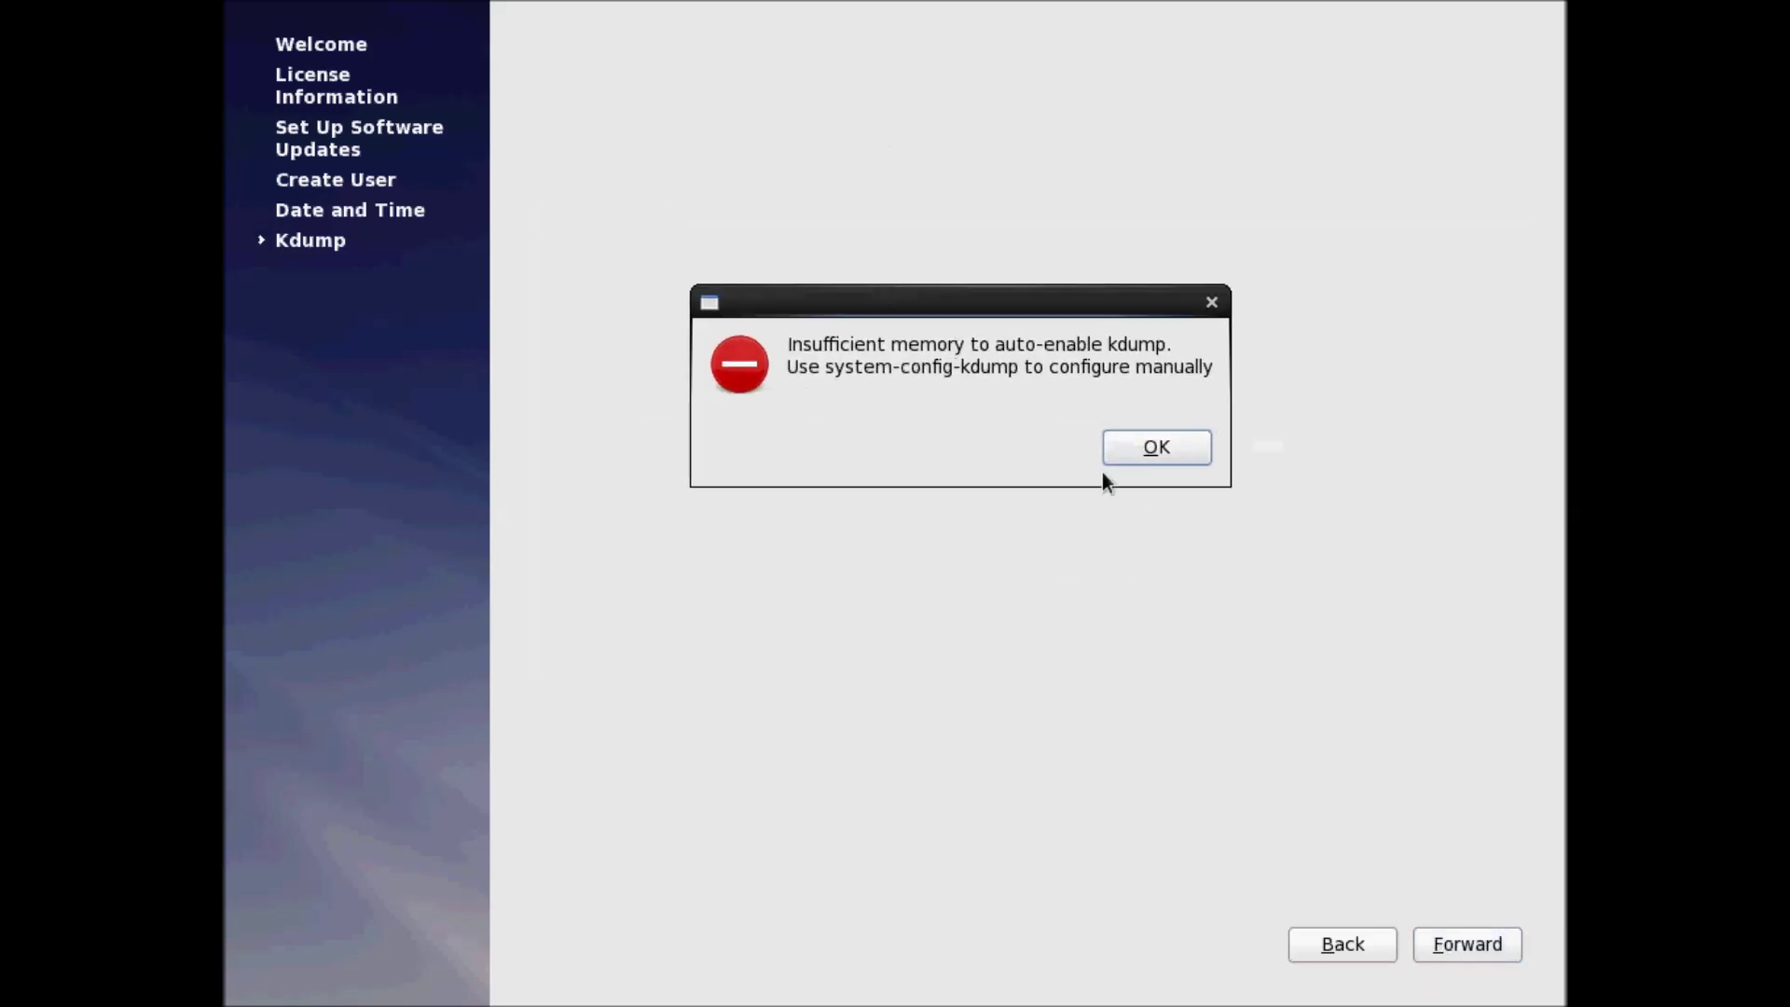
click(1171, 456)
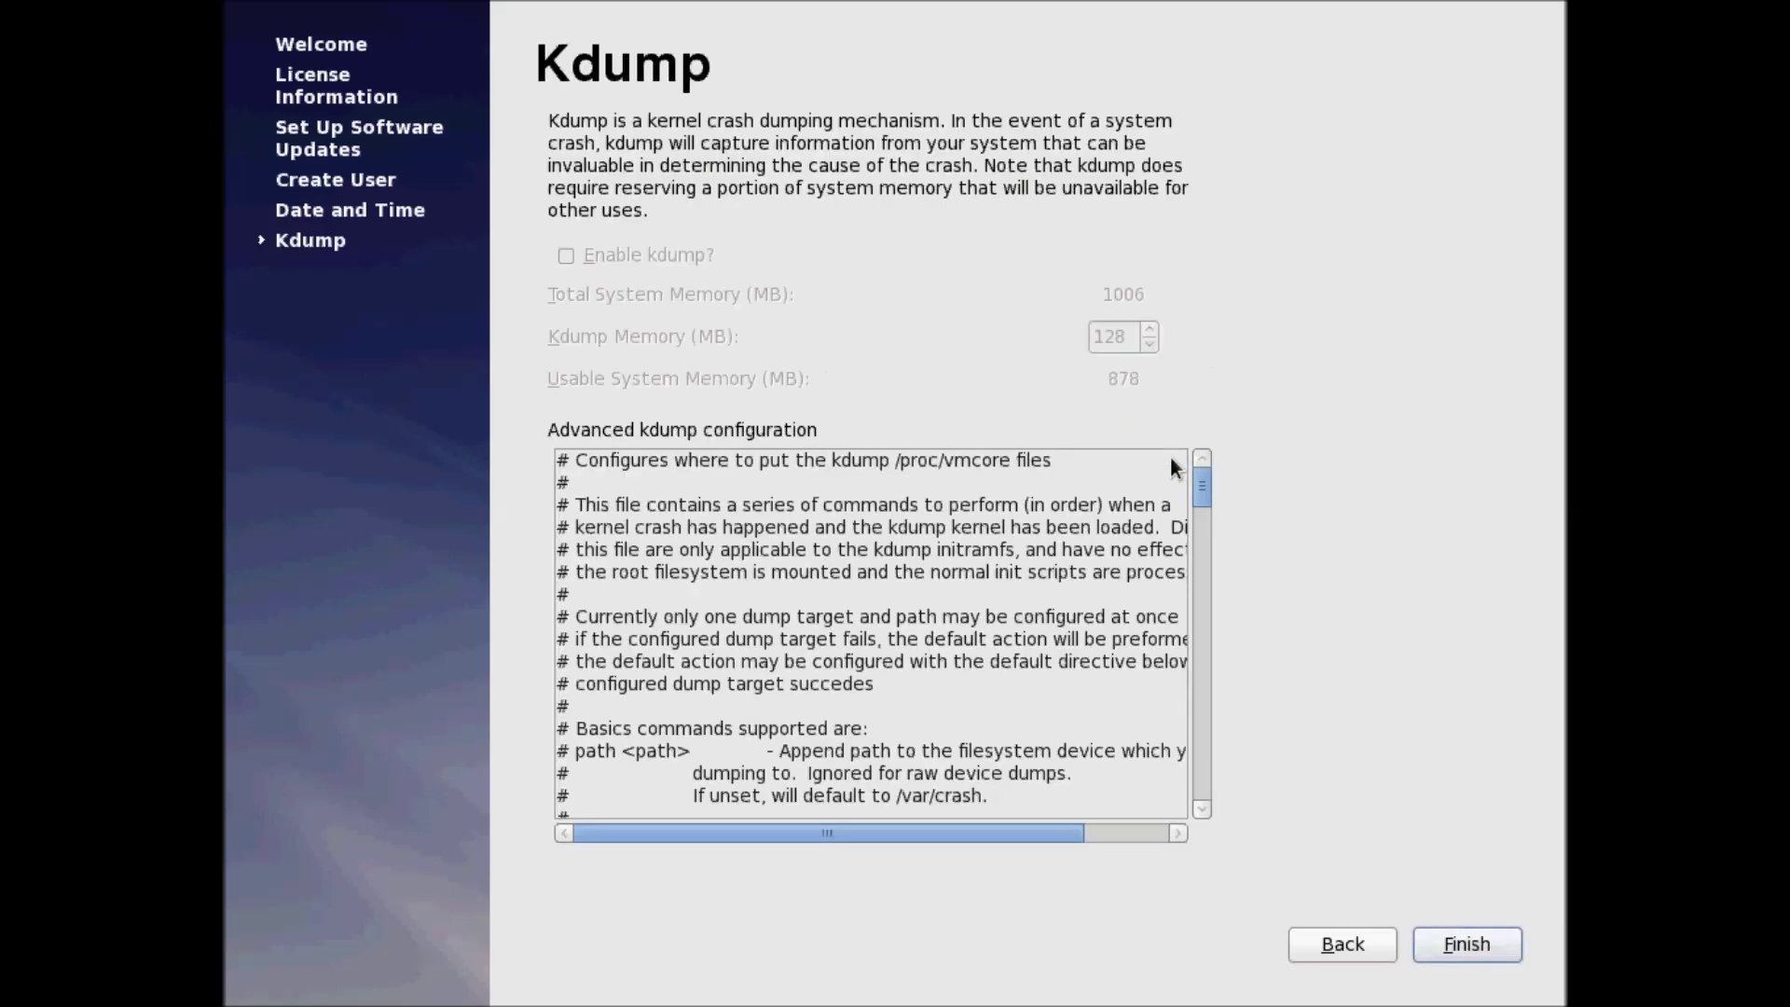
click(1477, 947)
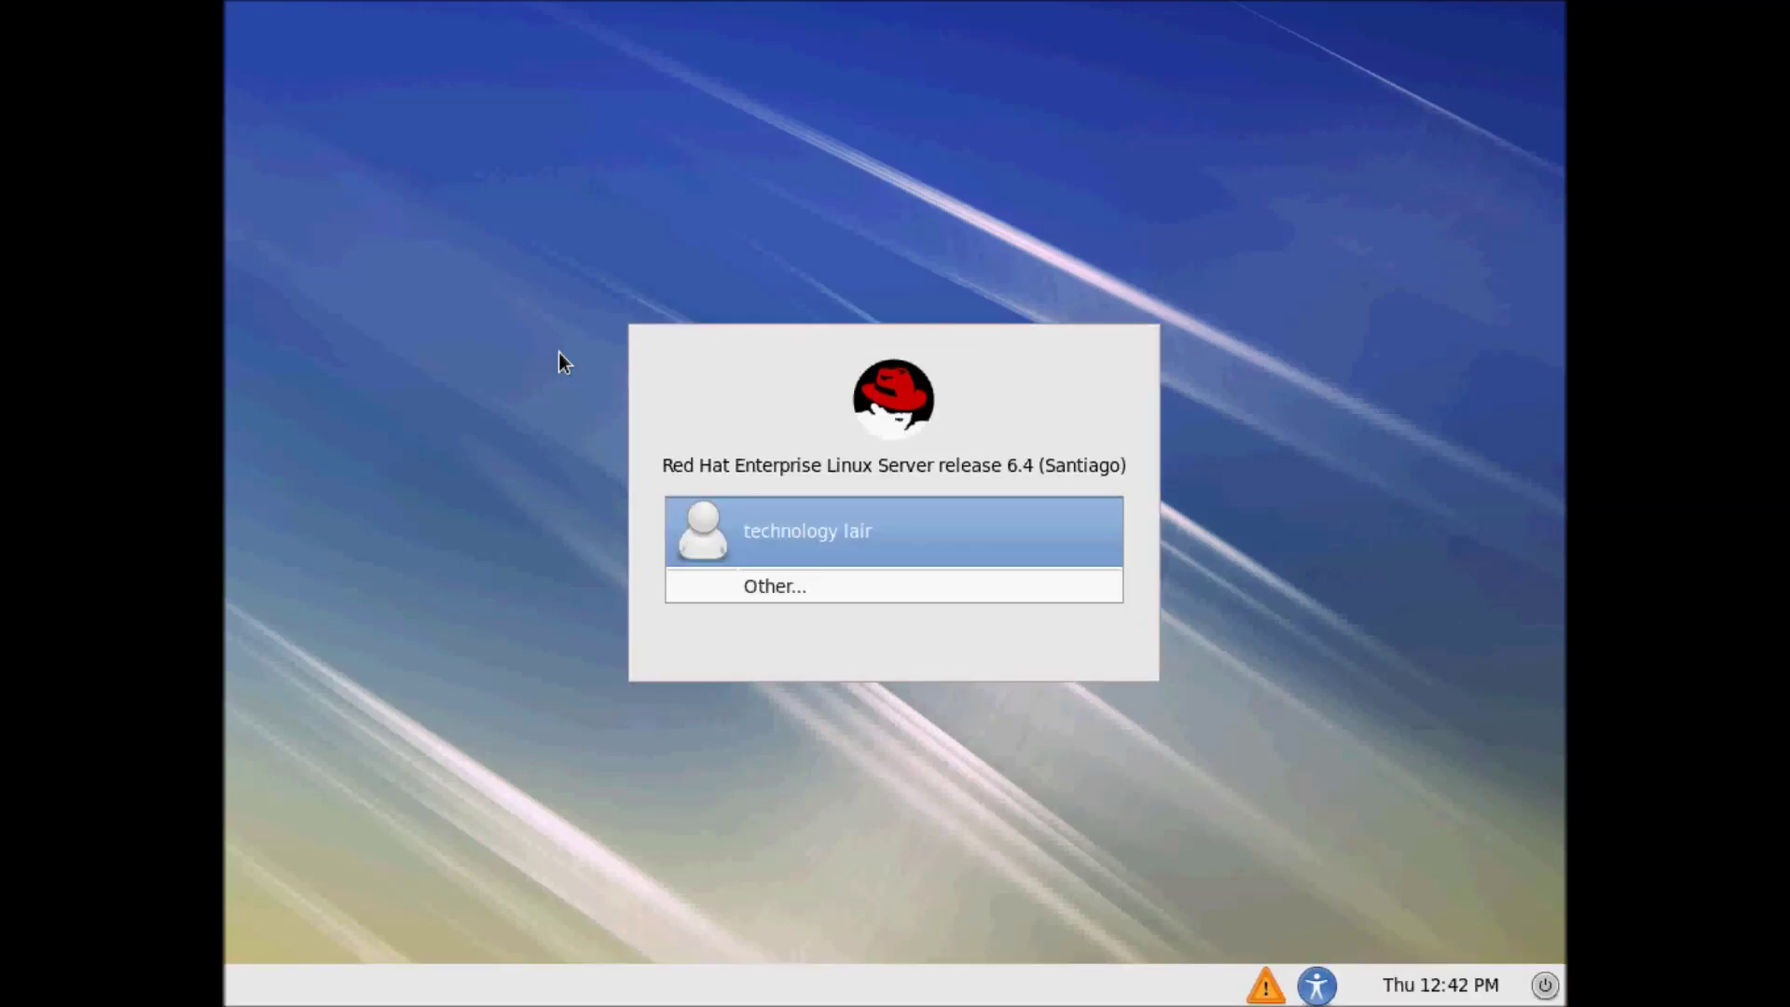
Log in as root through Other... with the account password
key(Down)
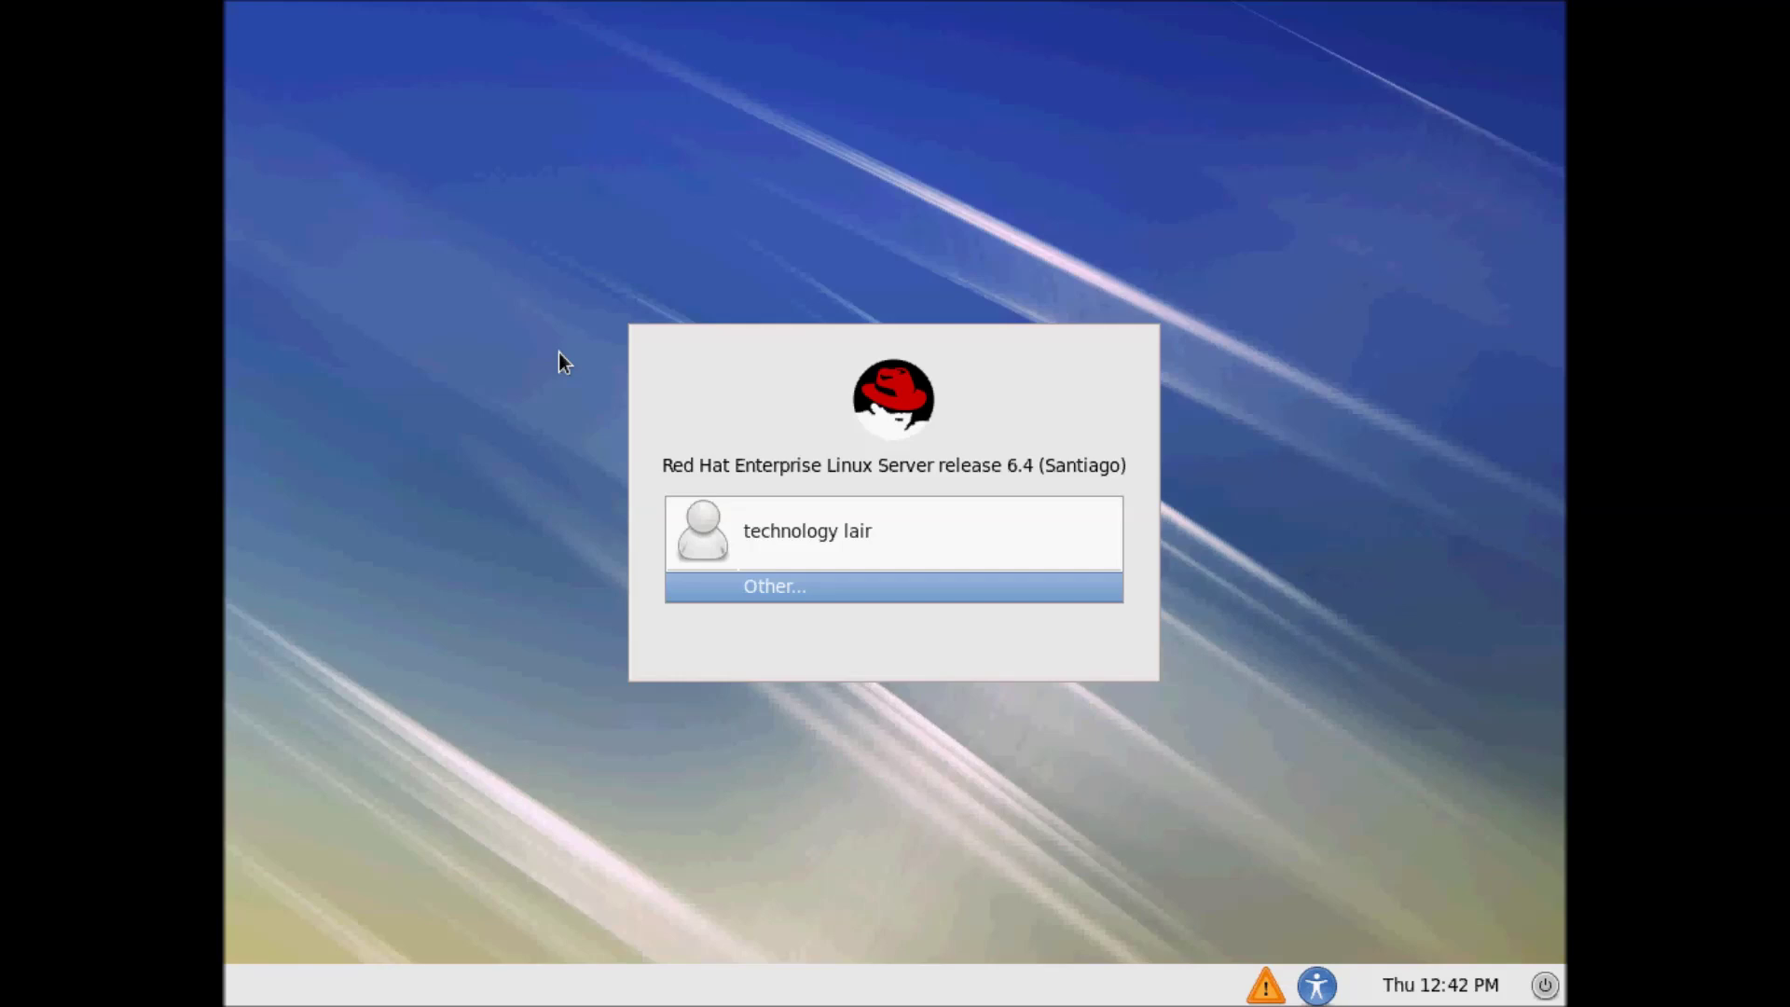
key(Return)
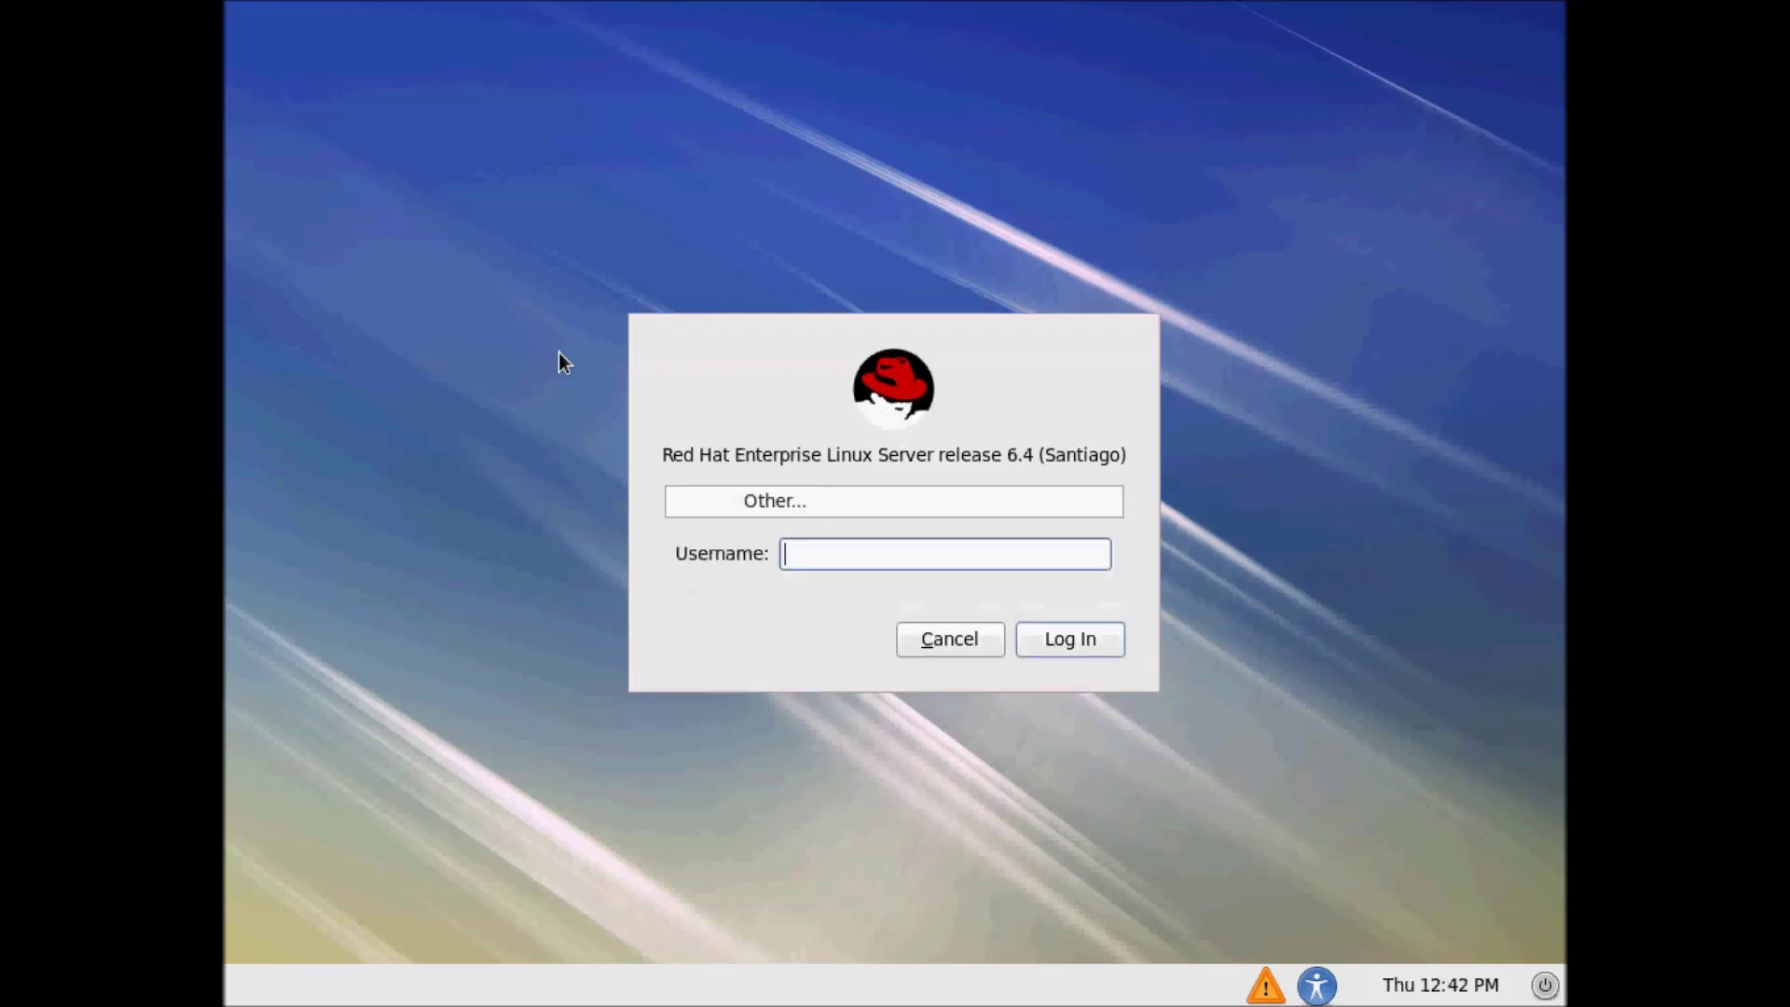
text(root)
key(Return)
text(••••••)
key(Return)
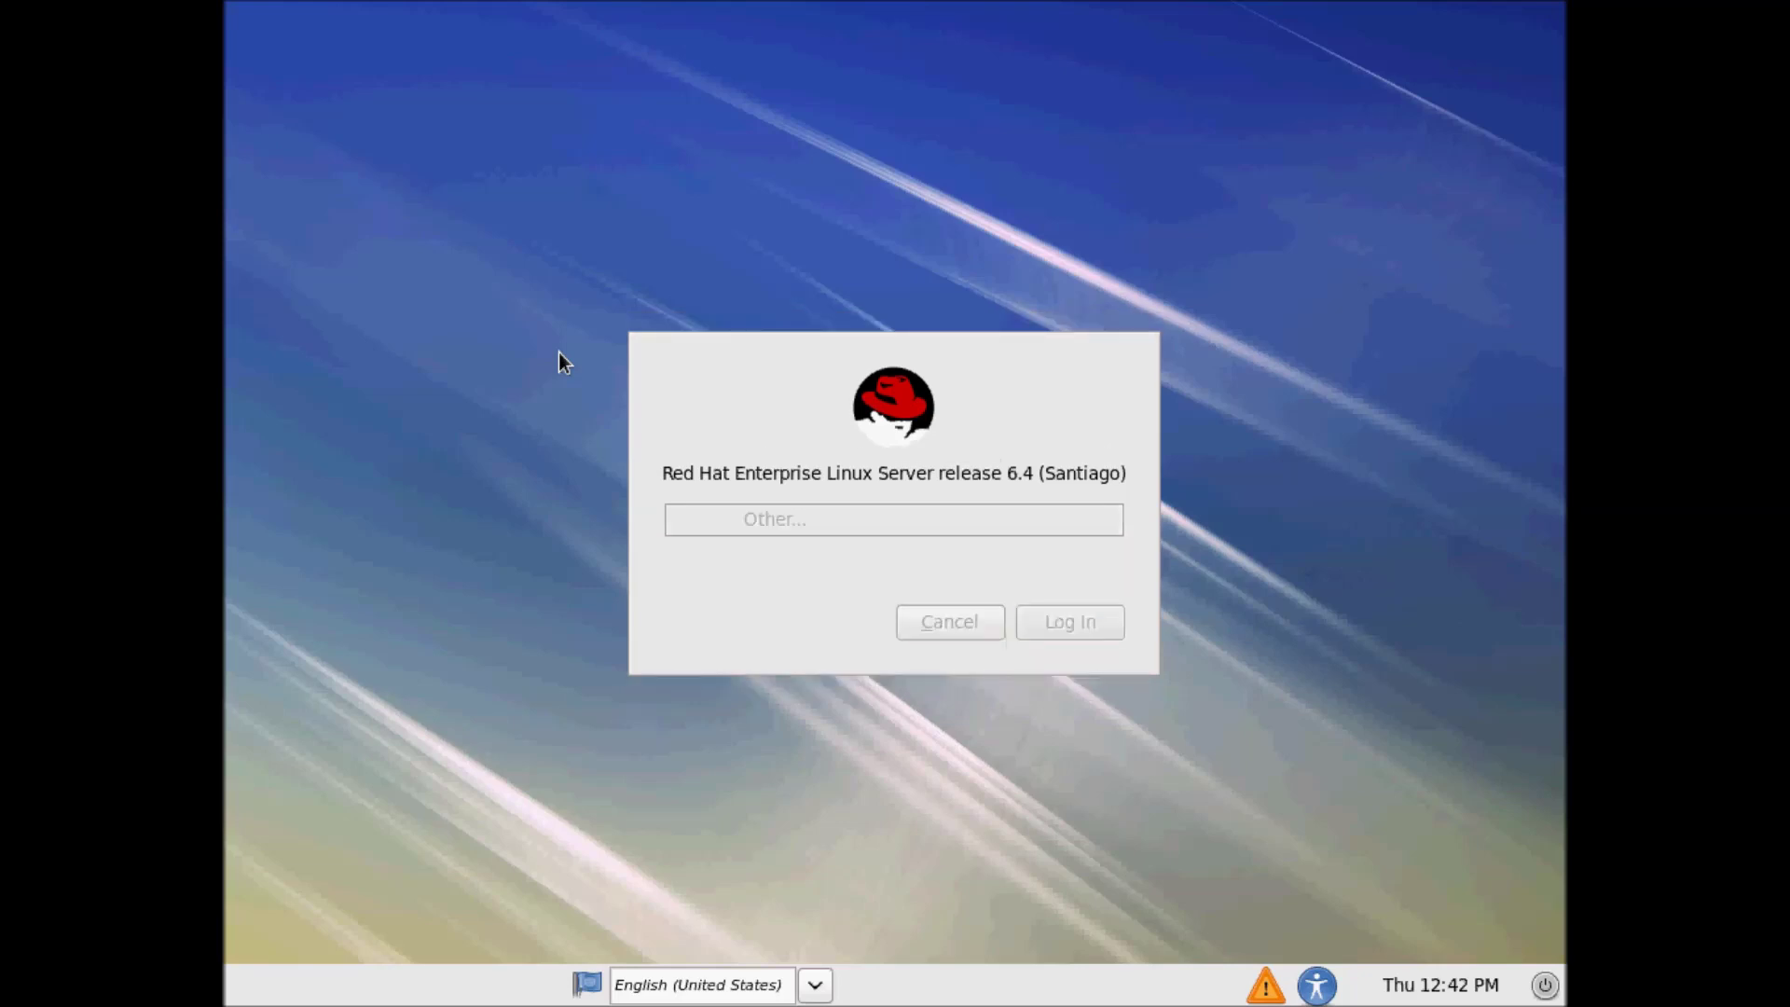